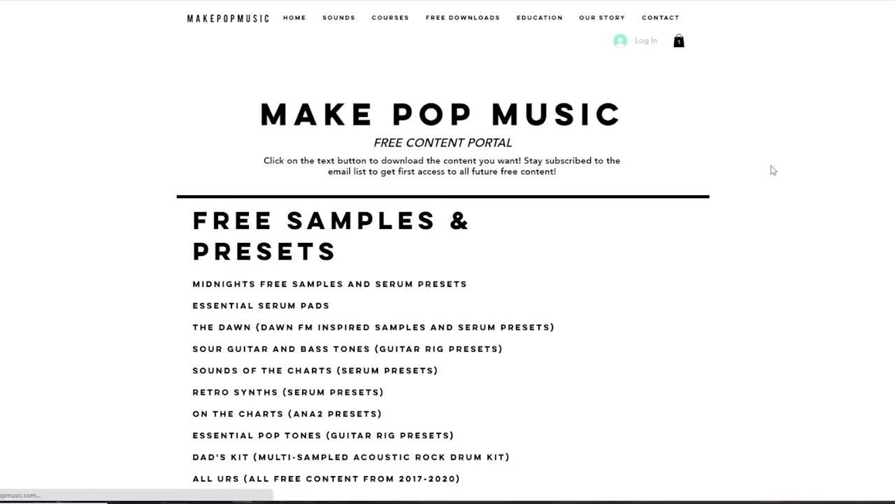
- Look through the free samples and presets listed on the Make Pop Music free content portal
scroll(772, 170, "down", 8)
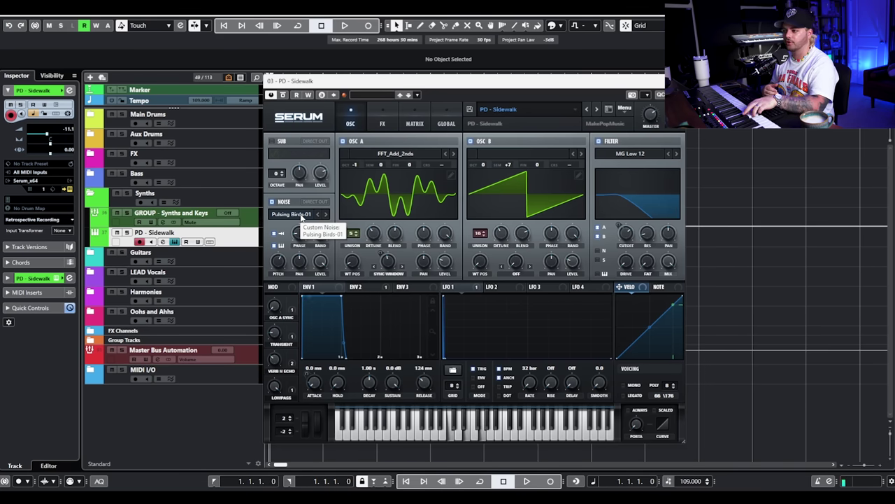
- Select the PD - Sidewalk clip that starts at bar 9 and close the track's Serum window
left_click(675, 80)
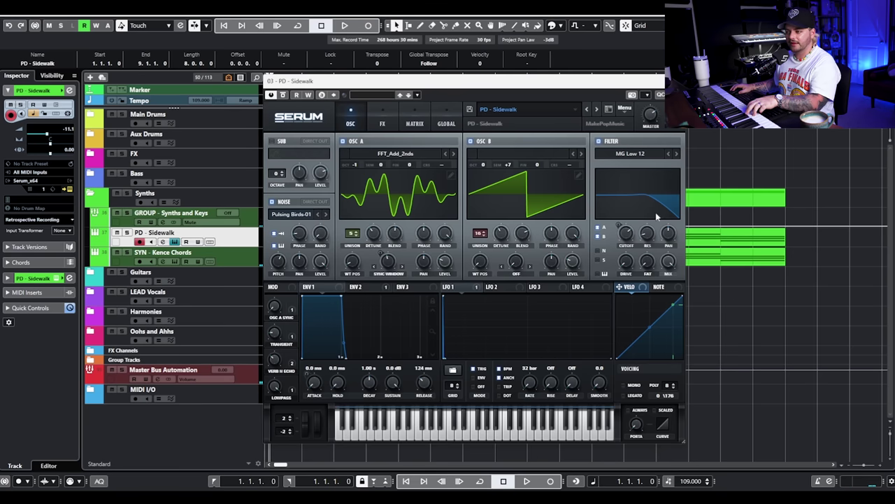
left_click(722, 241)
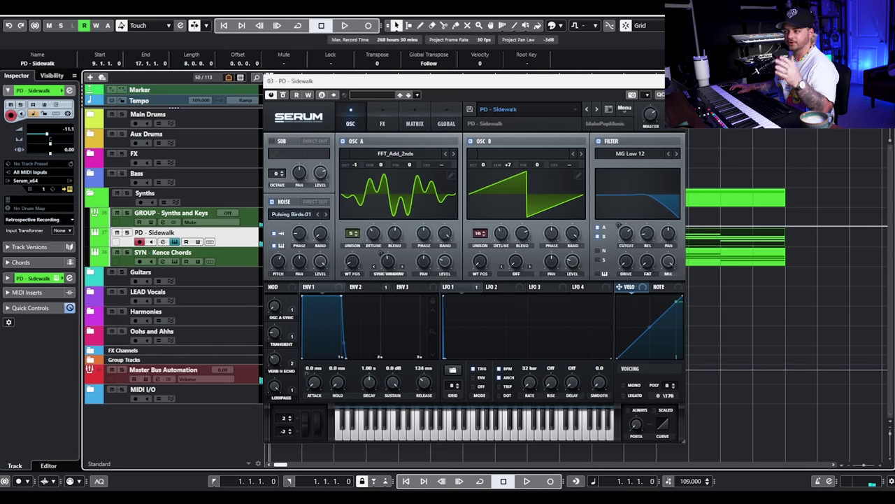
left_click(660, 81)
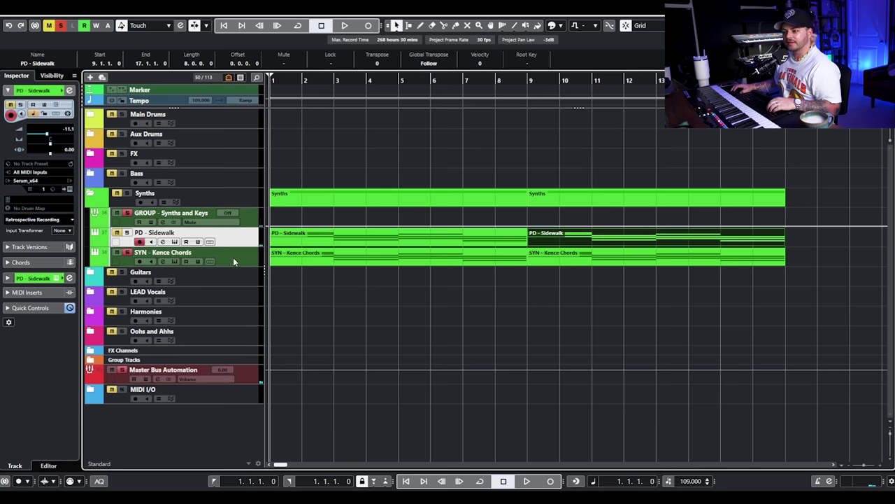
- Open the Serum instrument of the SYN - Kence Chords track, select that track to audition the sound, and close the instrument
left_click(174, 261)
left_click_drag(889, 97, 273, 104)
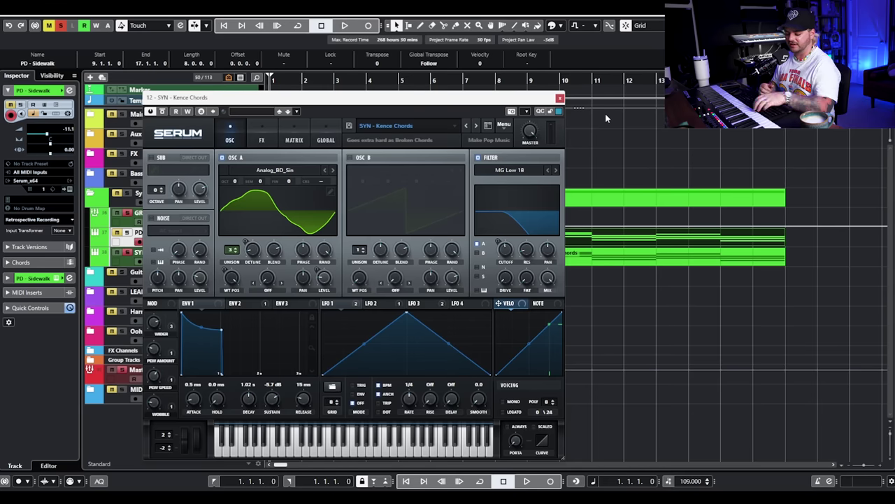
left_click_drag(476, 98, 485, 84)
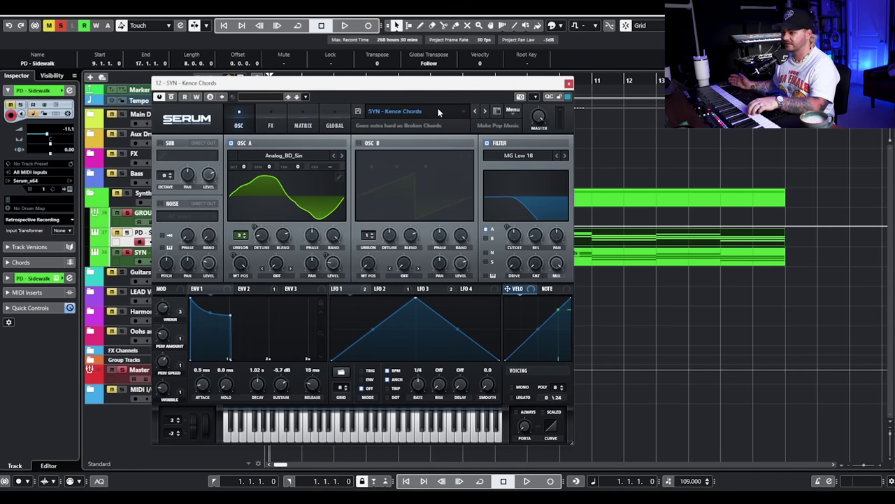
key("Down")
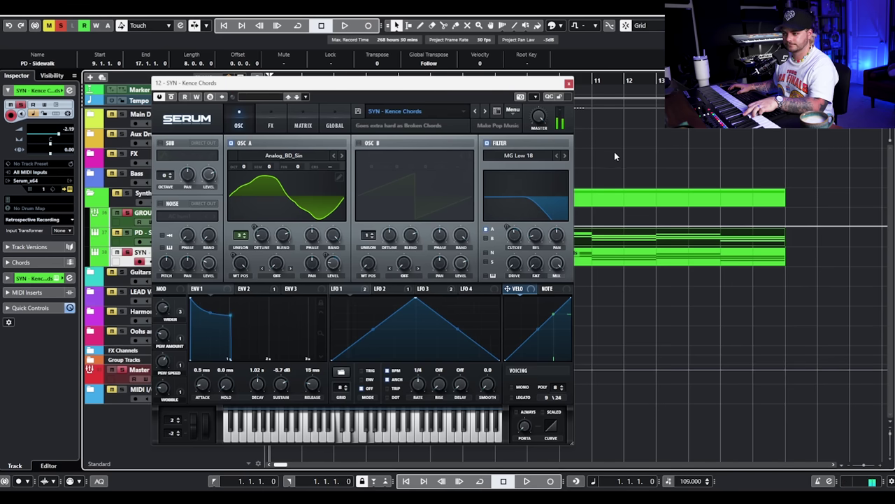
left_click(569, 84)
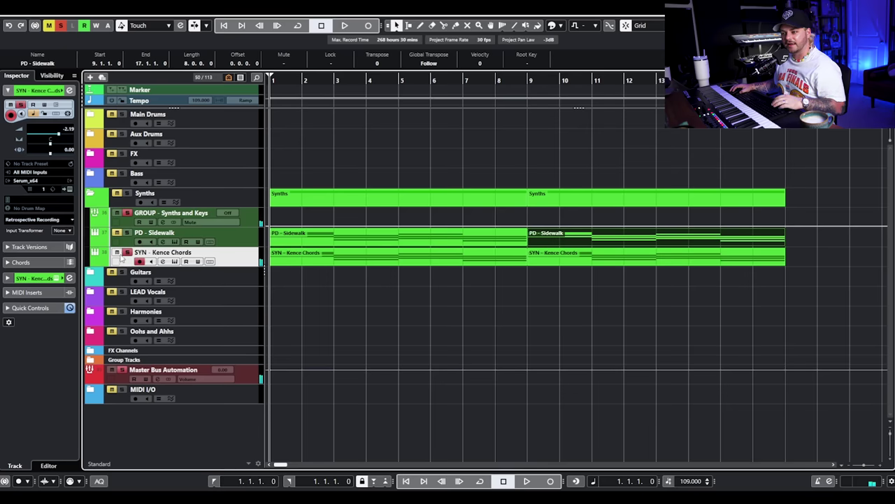
- Clear the track solos and play the PD - Sidewalk and SYN - Kence Chords parts together from bar 1
key("h")
key("h")
key("g")
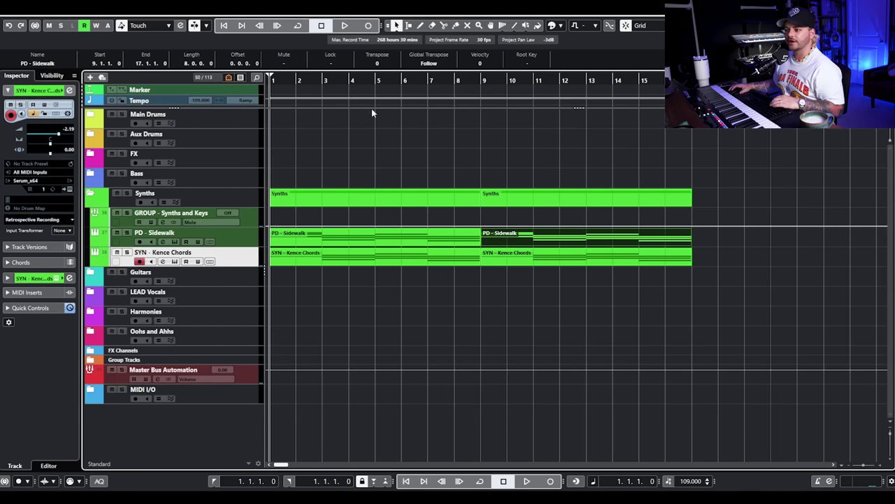
key("space")
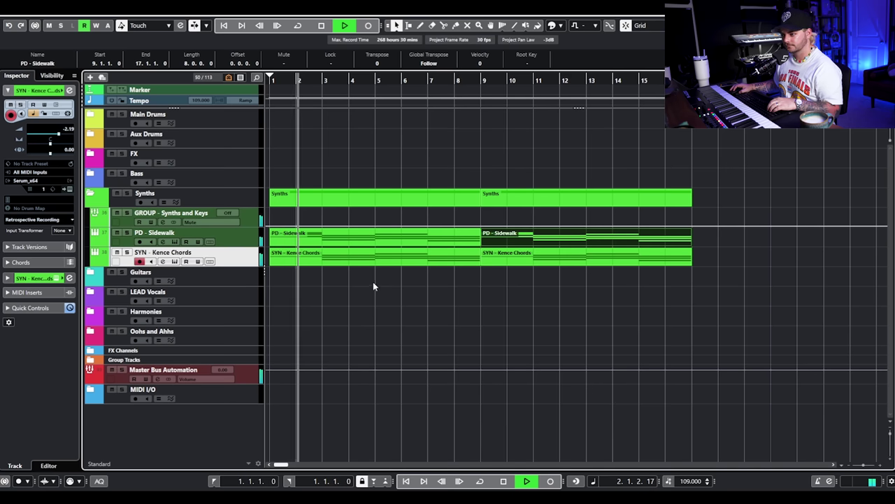
key("space")
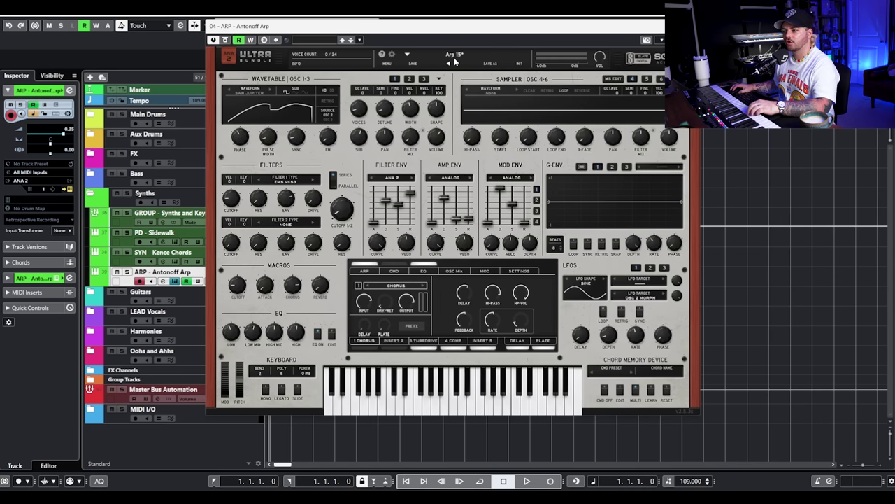
- Examine the arpeggiator note pattern in the ANA 2 instrument on the ARP - Antonoff Arp track
left_click(363, 272)
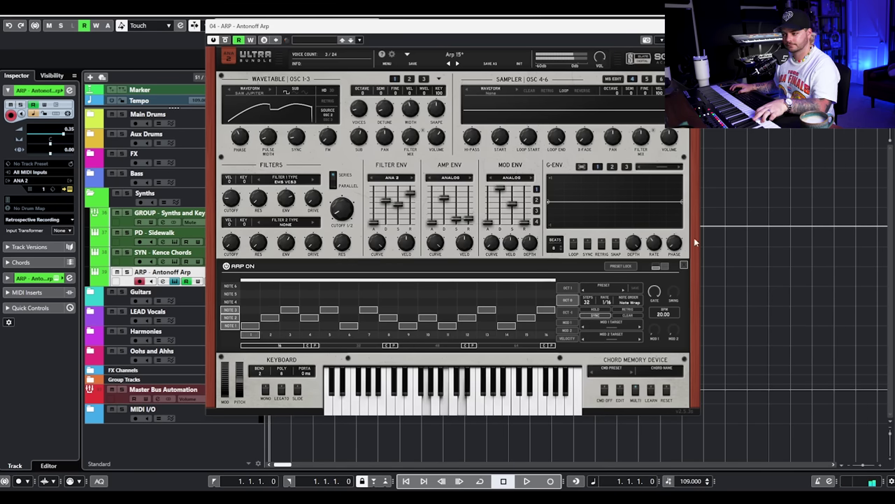
key("Escape")
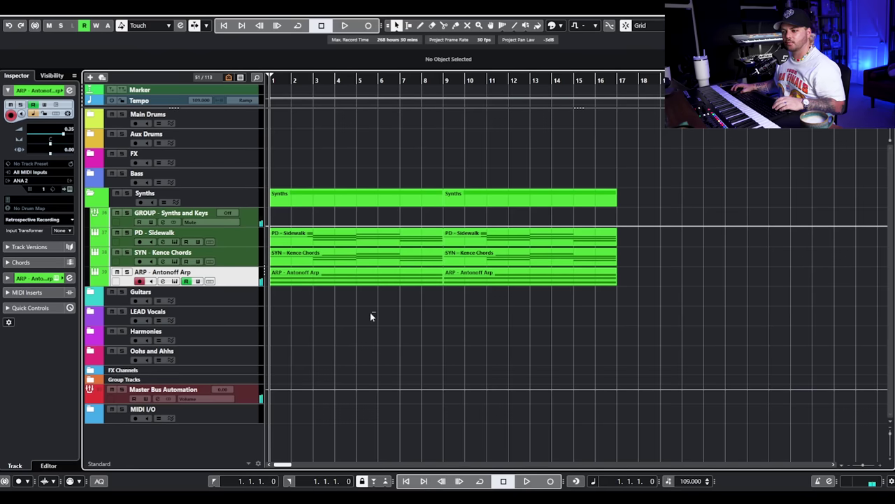
- Solo the ARP - Antonoff Arp track and play it from bar 1 with its ANA 2 instrument open
left_click(176, 281)
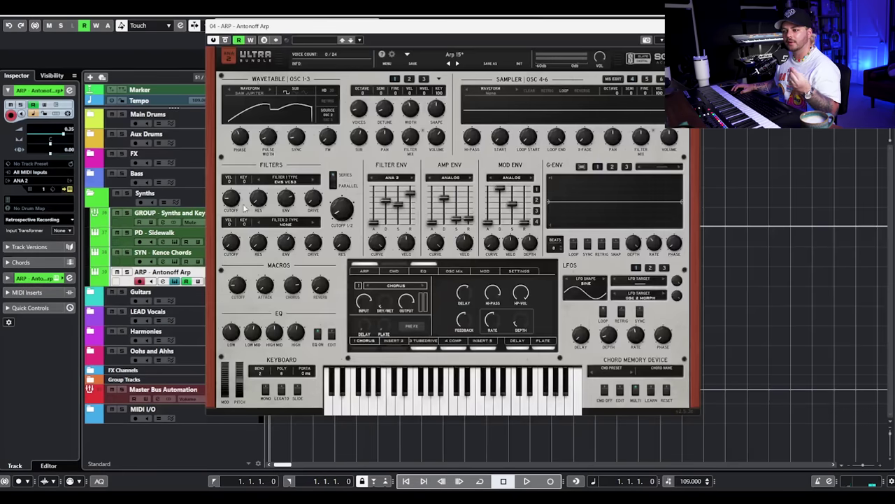
key("s")
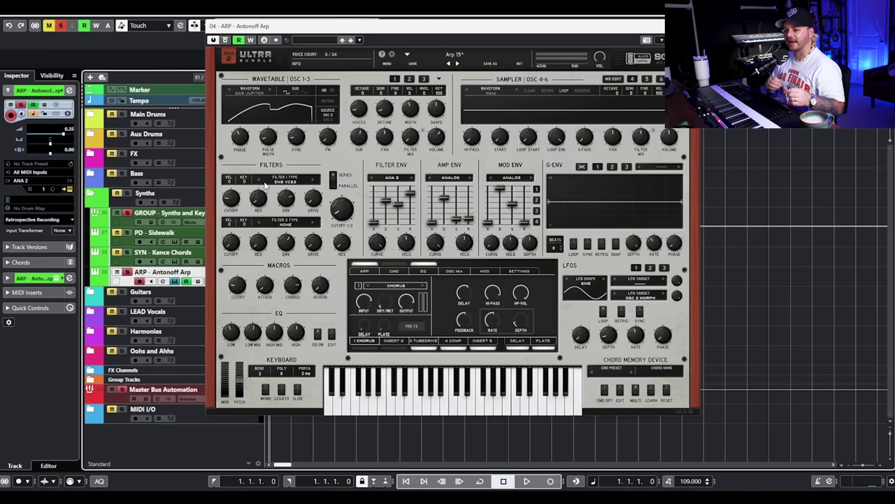
key("space")
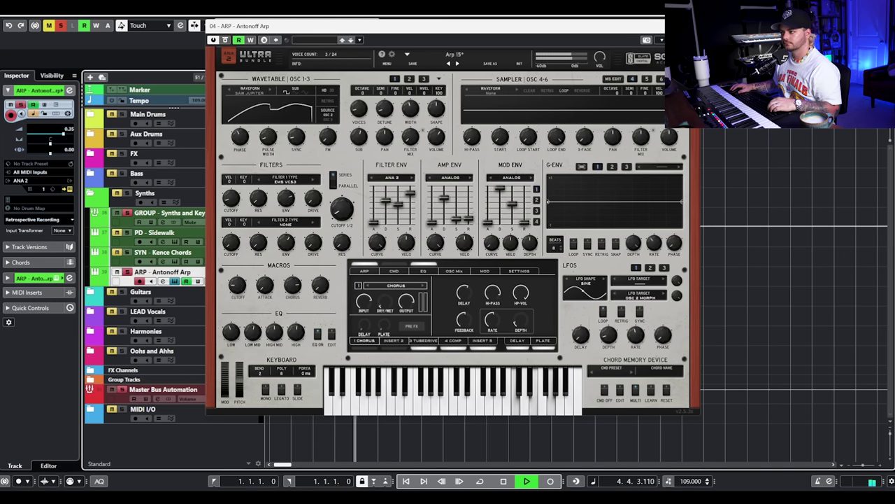
key("space")
key("Escape")
- Examine the notes of the first ARP - Antonoff Arp clip in the Key Editor and return to the full arrangement
double_click(370, 278)
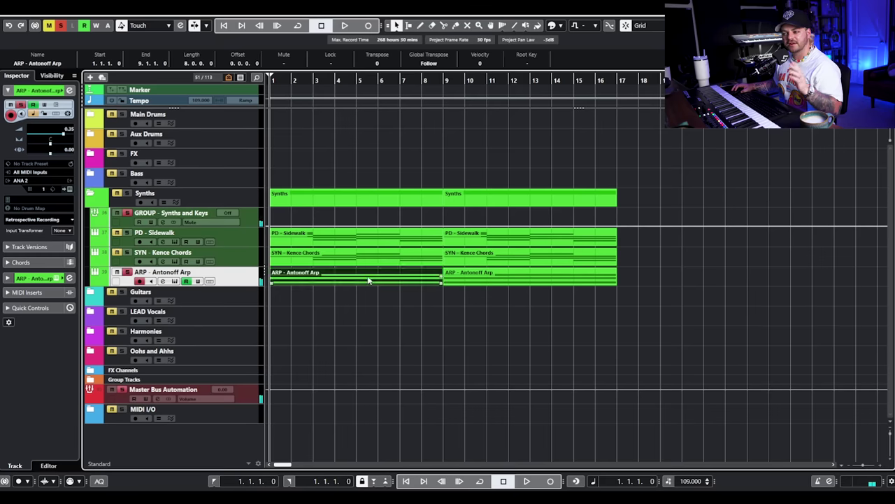
left_click_drag(284, 264, 234, 347)
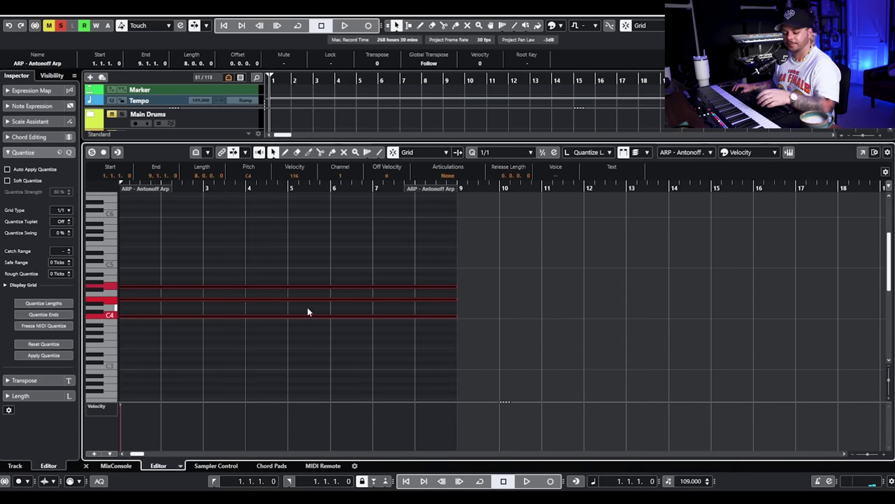
key("Return")
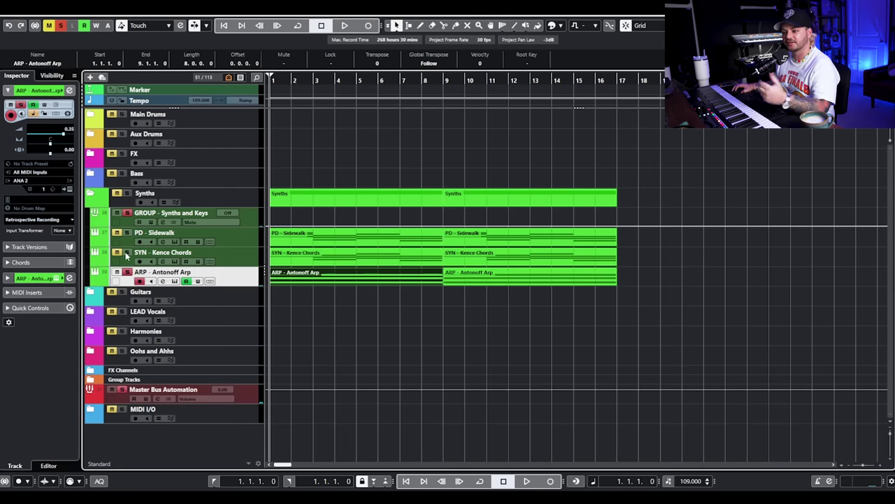
- Select all clips on the soloed PD - Sidewalk, SYN - Kence Chords and ARP - Antonoff Arp tracks and play them together
left_click(410, 308)
left_click_drag(759, 308, 228, 232)
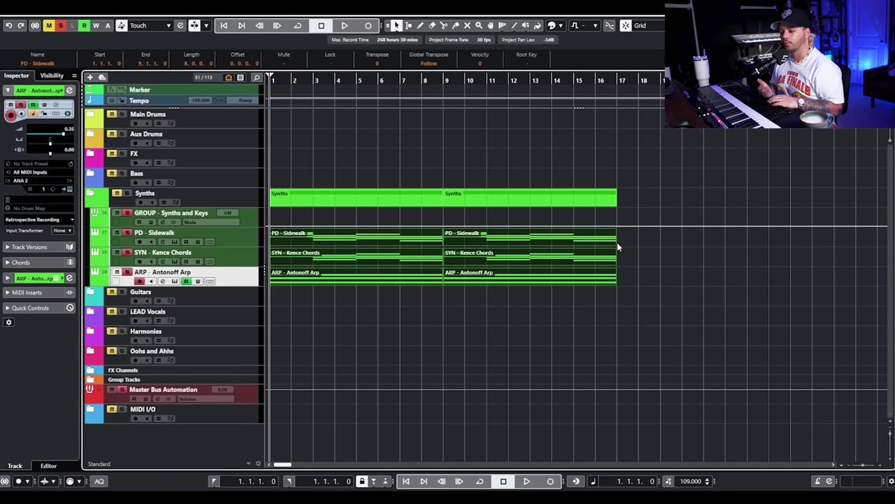
key("space")
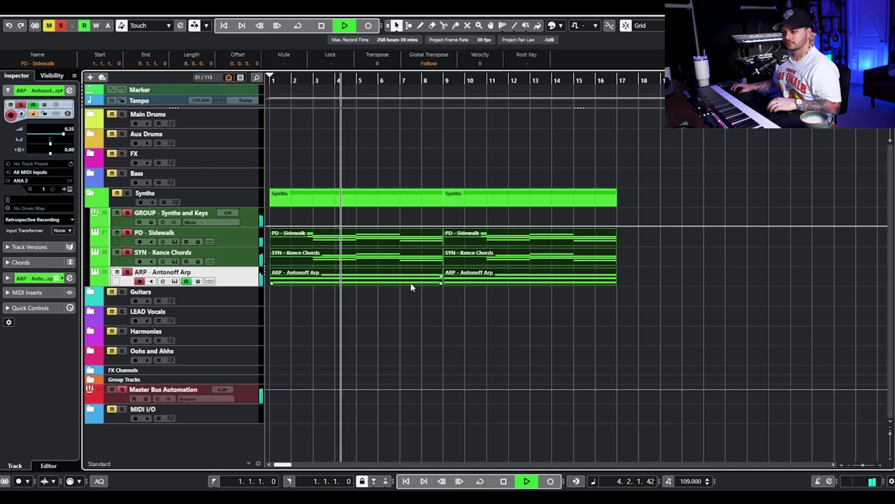
key("space")
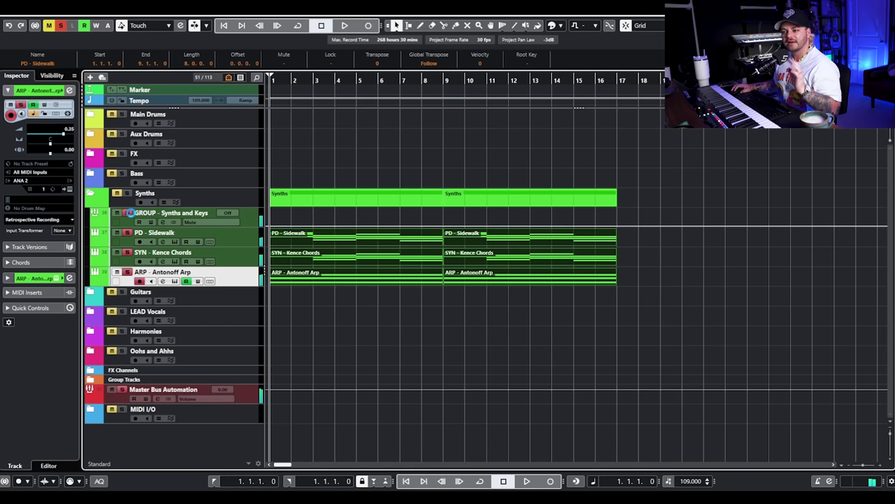
- Look at the Serum preset list for the BA - Greese Lightning bass, keep the gREESE Lightning preset, and close the instrument
left_click(129, 213)
key("g")
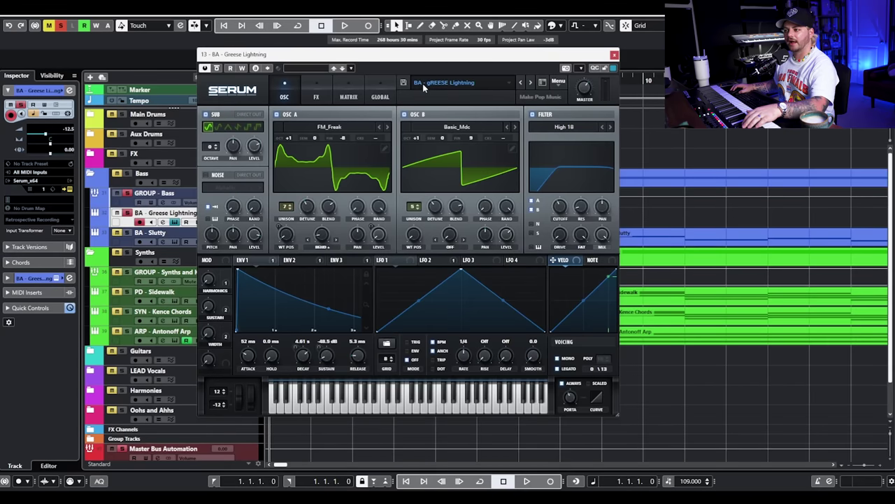
left_click(422, 83)
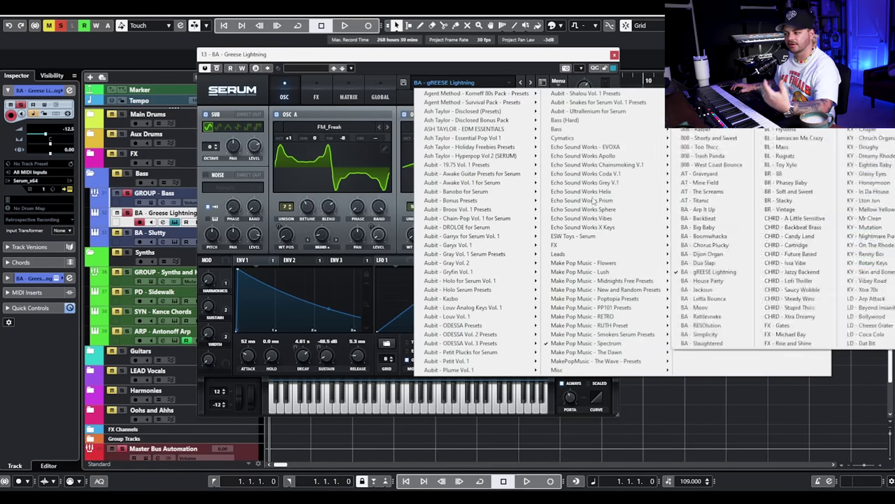
left_click(496, 64)
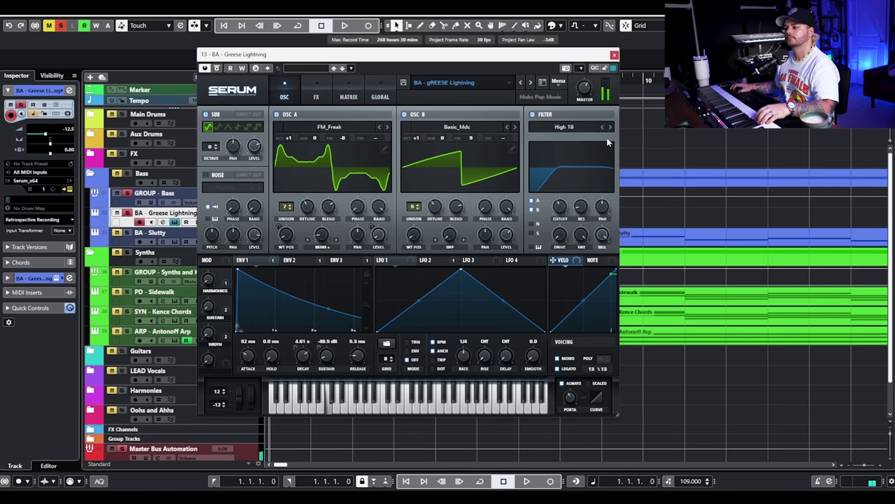
left_click(614, 55)
- Play the BA - Greese Lightning bass with the three synth layers from bar 1
key("space")
key("h")
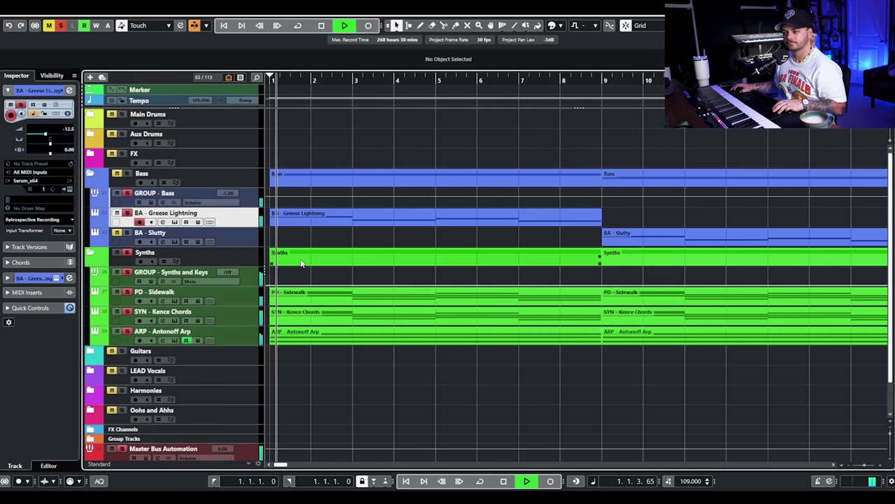
key("g")
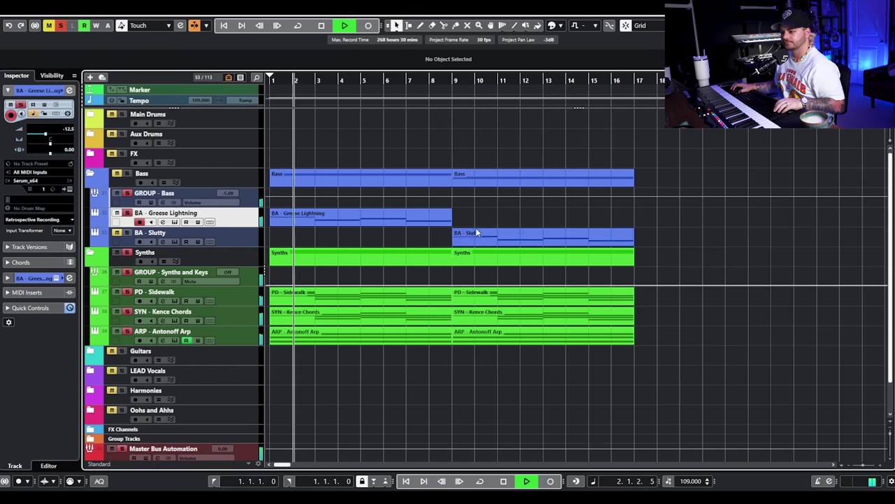
key("g")
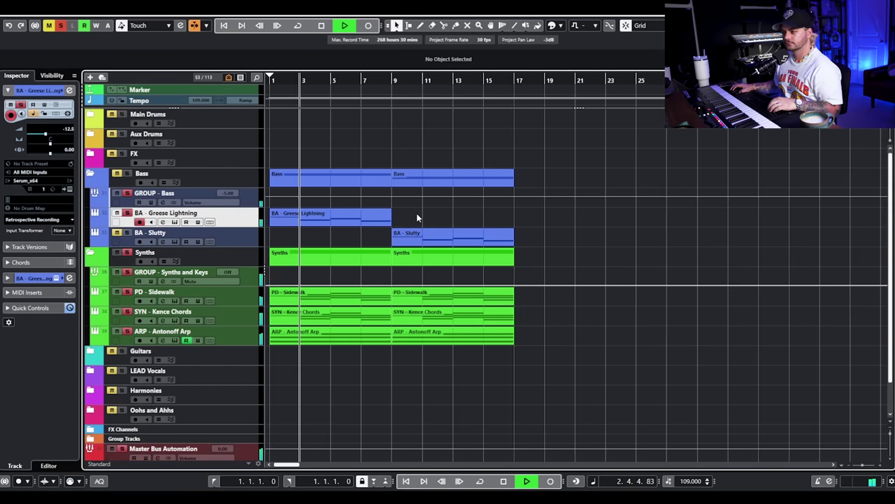
key("space")
- Place the playhead at bar 9 and show the LFO 1 modulation in the Serum instrument on the BA - Slutty track
left_click(391, 79)
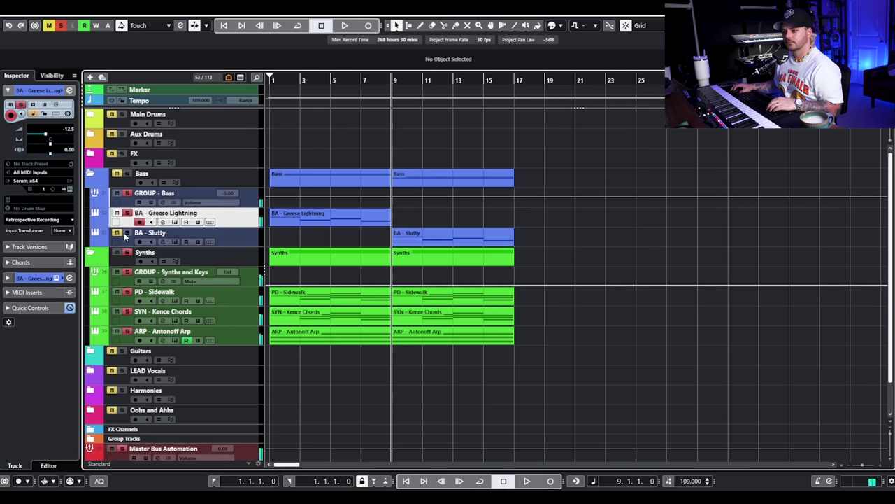
left_click(174, 241)
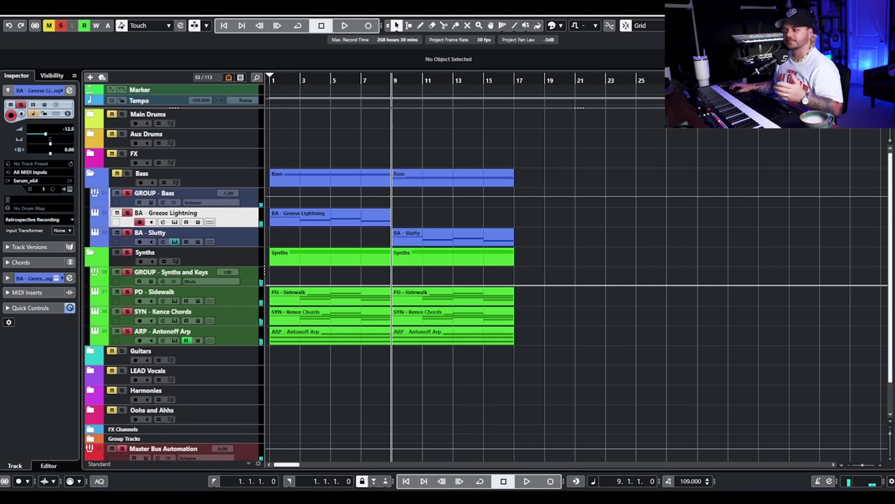
key("Return")
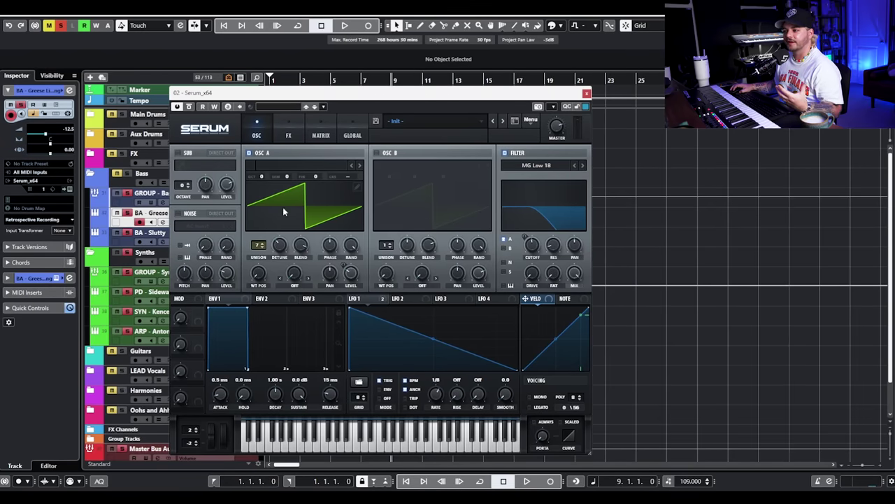
left_click(367, 298)
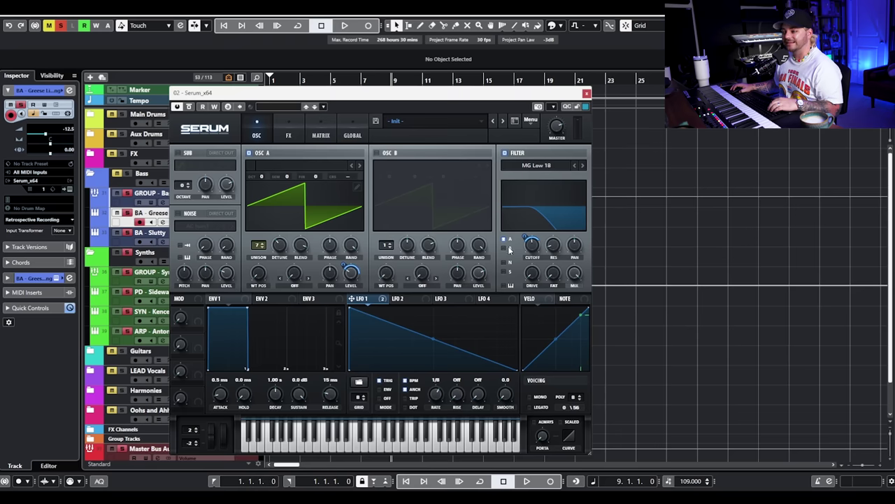
- Select the BA - Slutty track for playing and close its Serum window
key("Down")
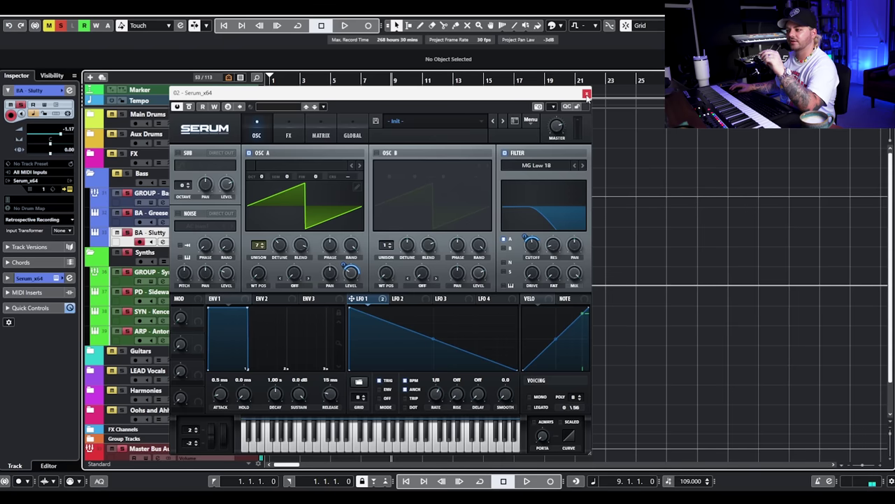
left_click_drag(501, 93, 558, 91)
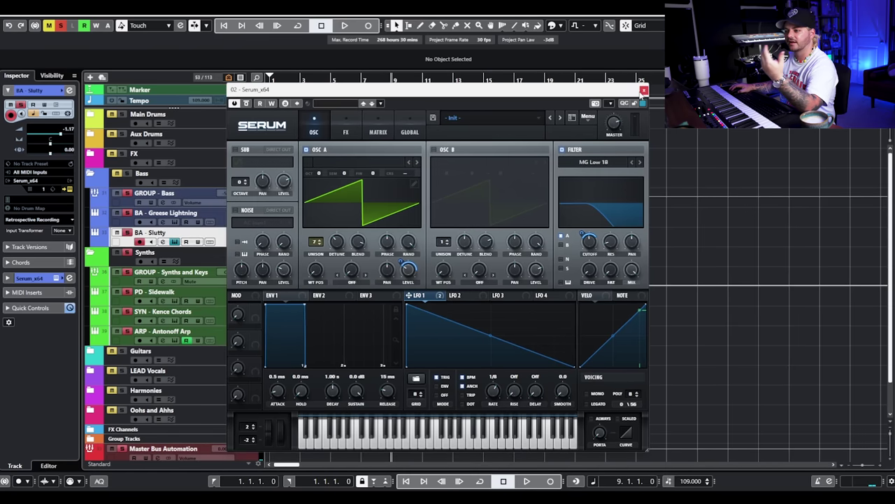
left_click(644, 90)
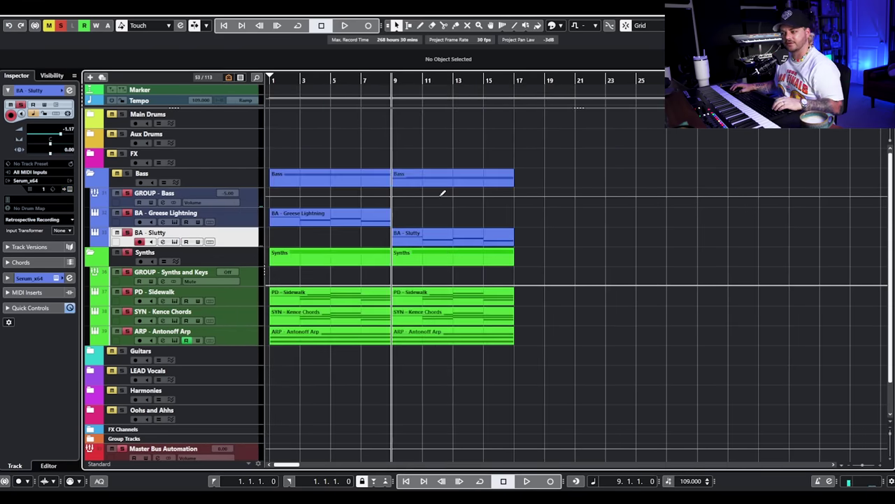
- Clear the track solos and play the BA - Slutty bass together with the three synth layers from bar 9
key("h")
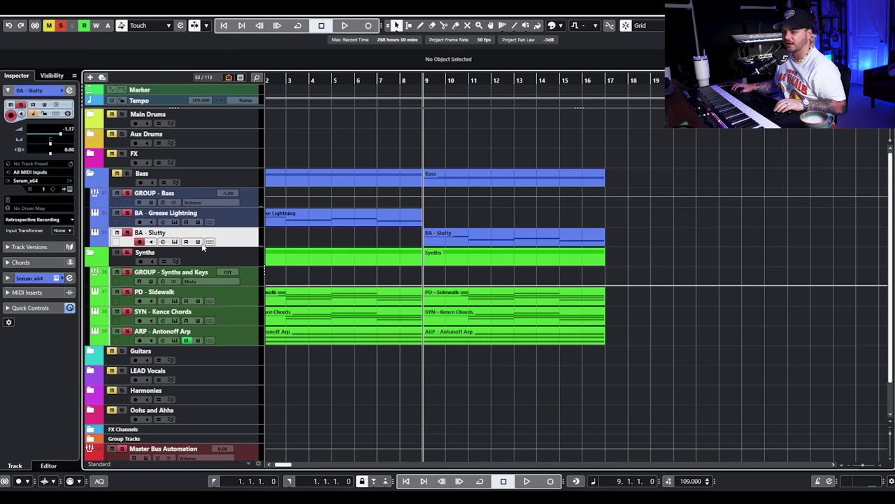
left_click(127, 252)
key("g")
left_click(350, 215)
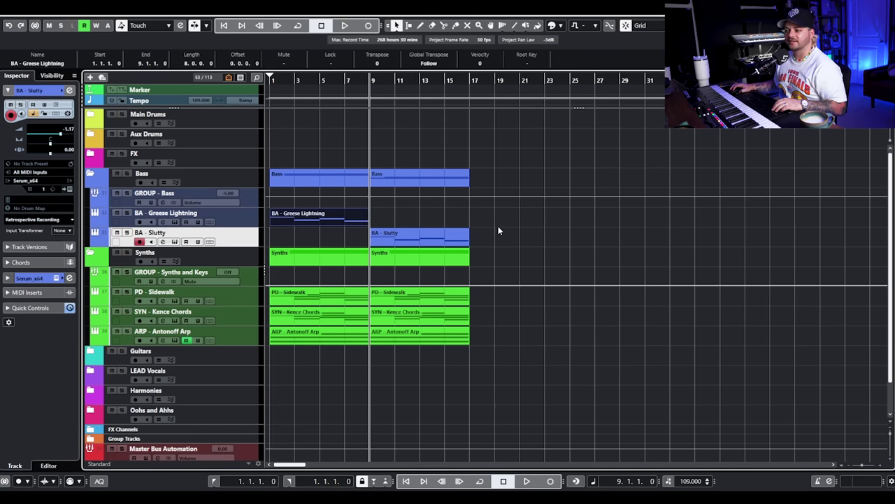
left_click(408, 244)
key("space")
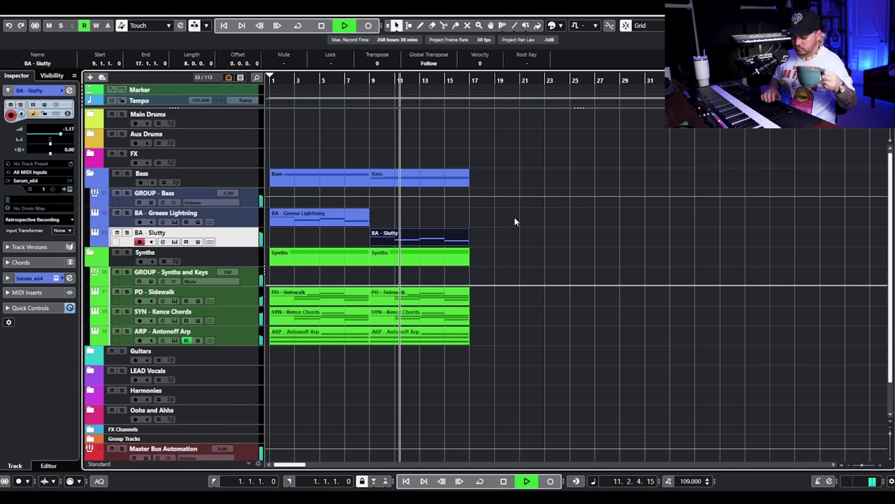
key("space")
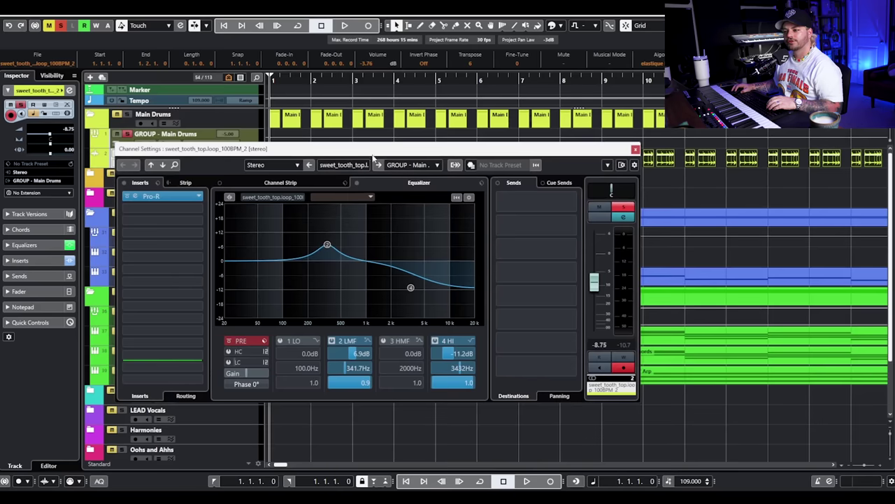
- Play the soloed sweet_tooth_top loop from bar 1 with its equalizer in view, and close its channel settings
left_click_drag(391, 151, 429, 179)
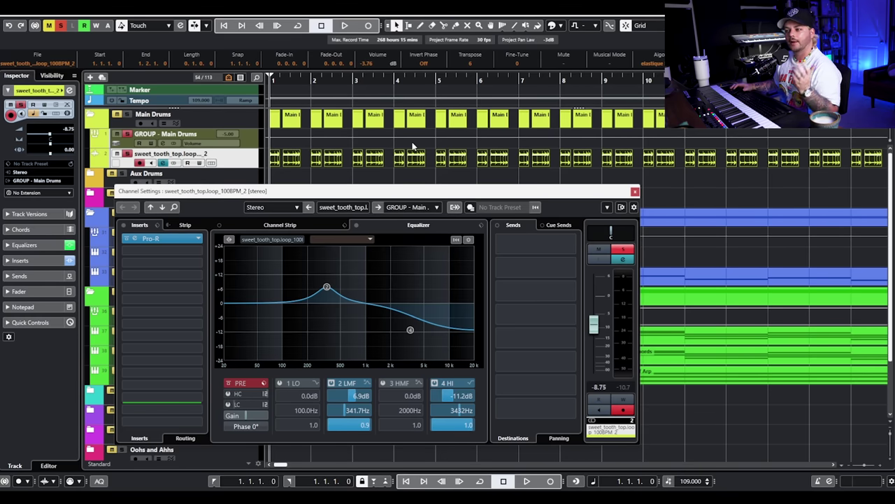
left_click(381, 183)
key("h")
key("h")
key("h")
key("h")
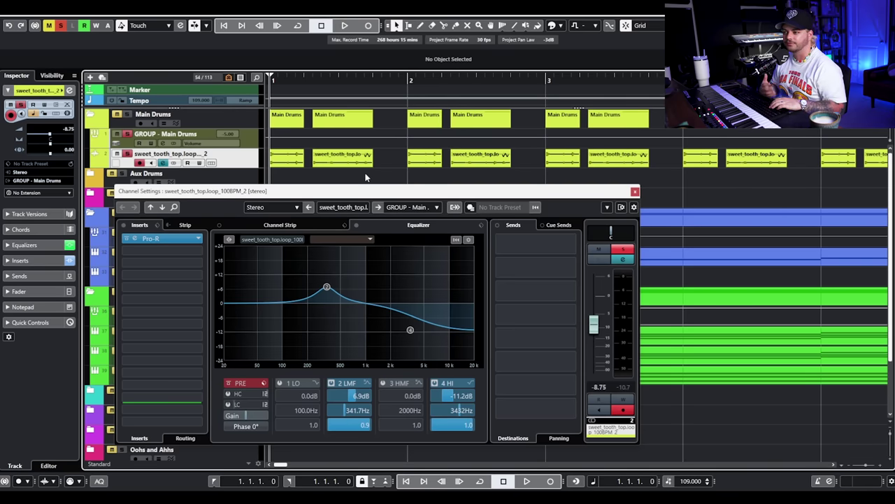
key("space")
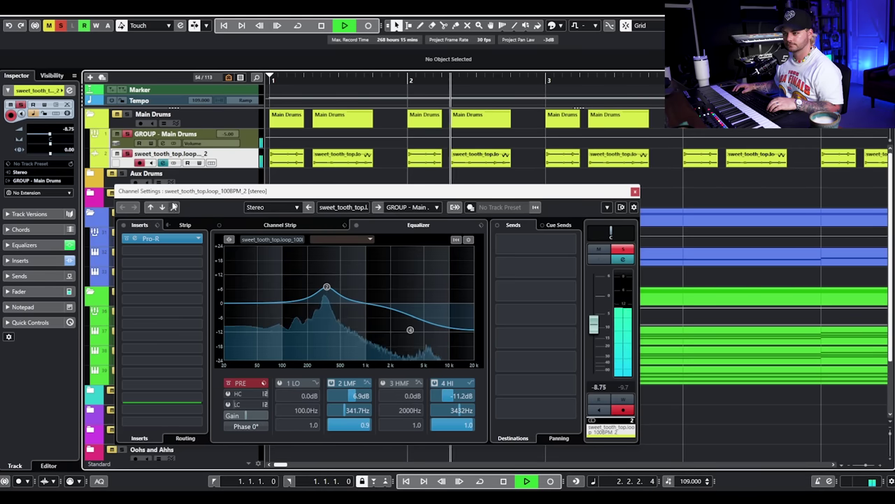
left_click(634, 191)
key("space")
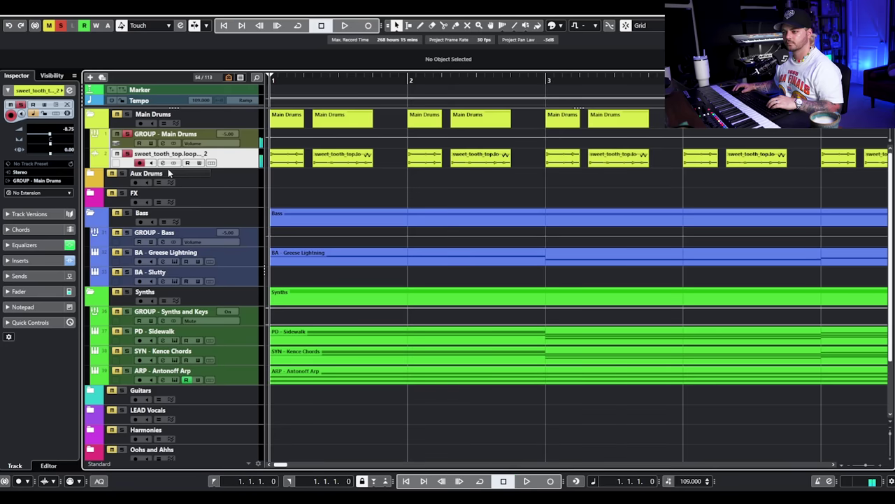
- Clear the solos and play the drum loop, basses and synths together from bar 1
scroll(397, 208, "down", 6)
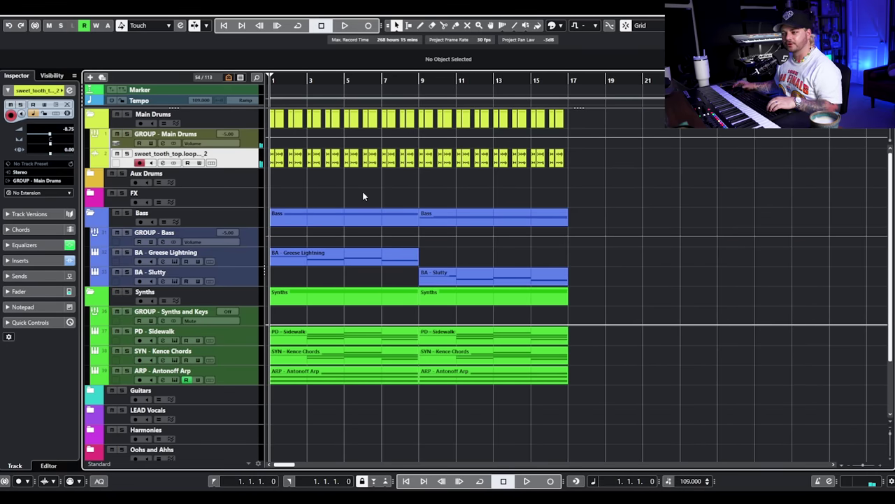
key("space")
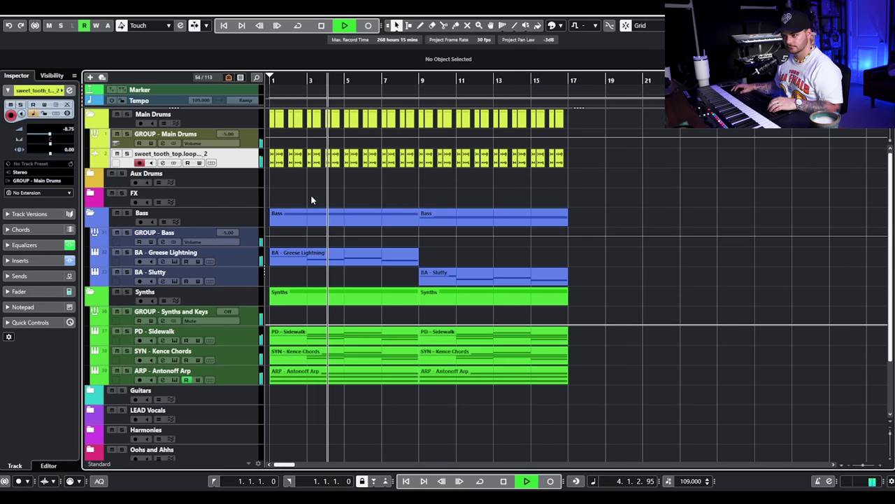
key("space")
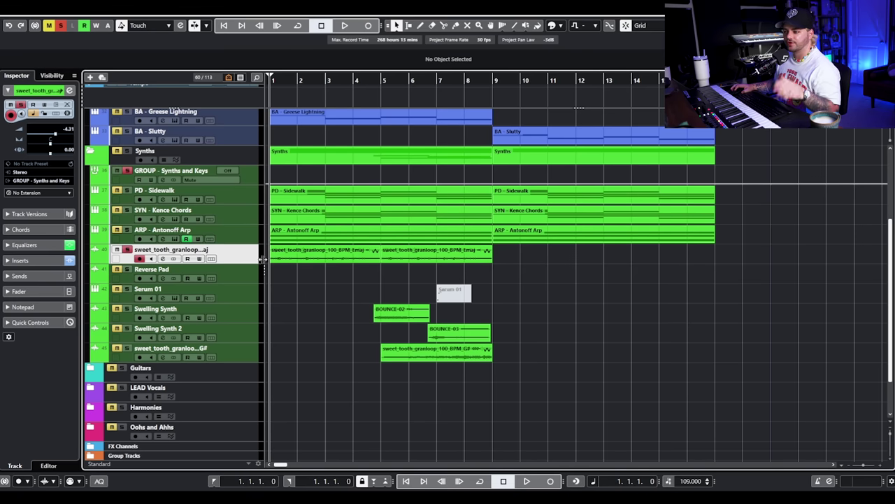
- Show the channel settings of the sweet_tooth_granloop Emaj track, play the soloed loop from bar 1, and close the settings
left_click(300, 258)
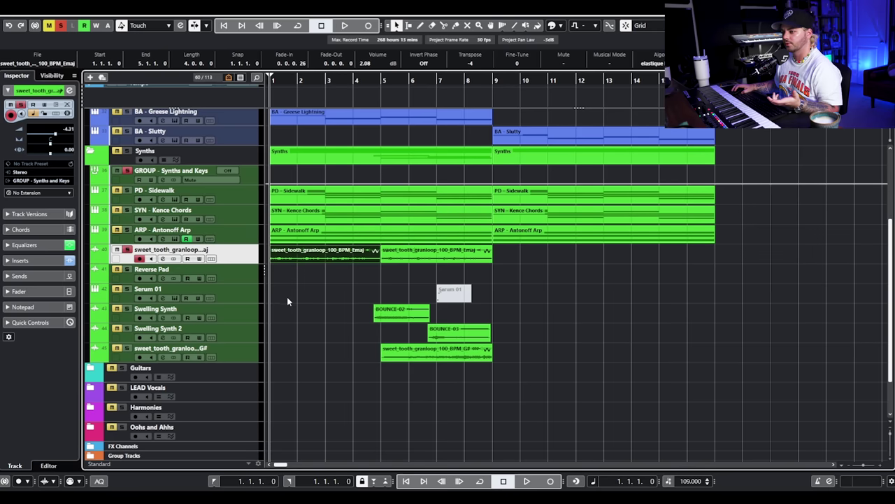
left_click(164, 258)
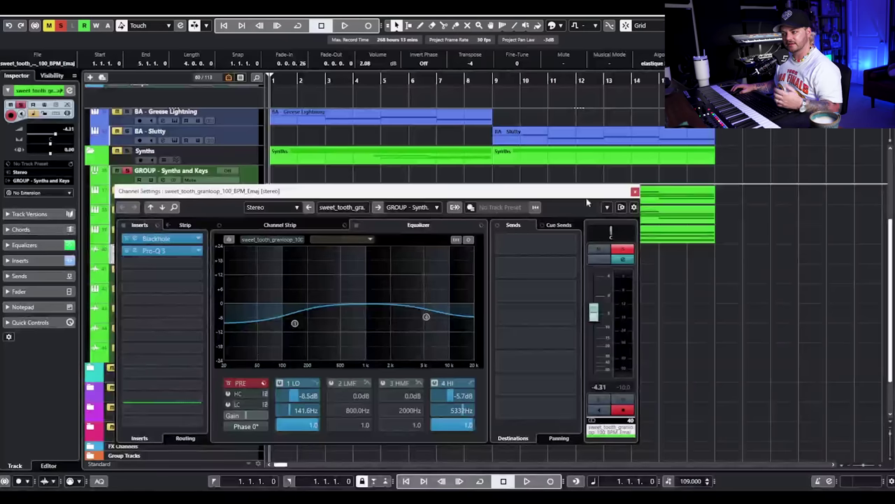
key("space")
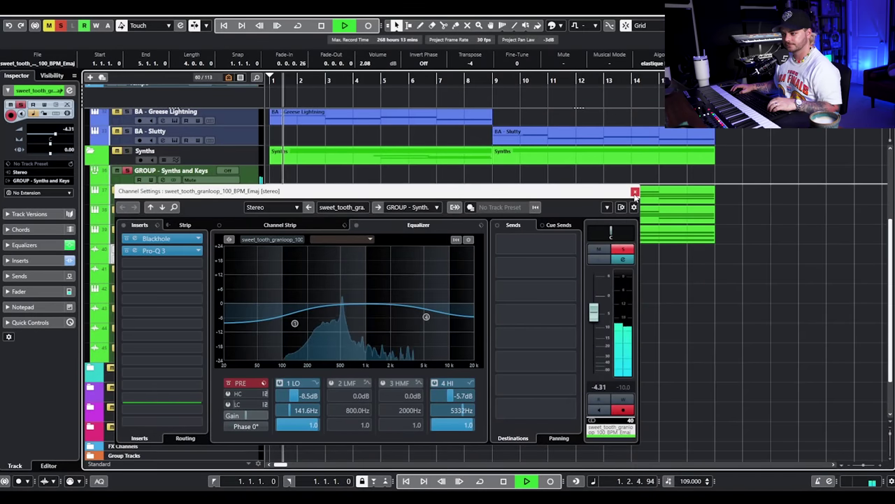
left_click(634, 192)
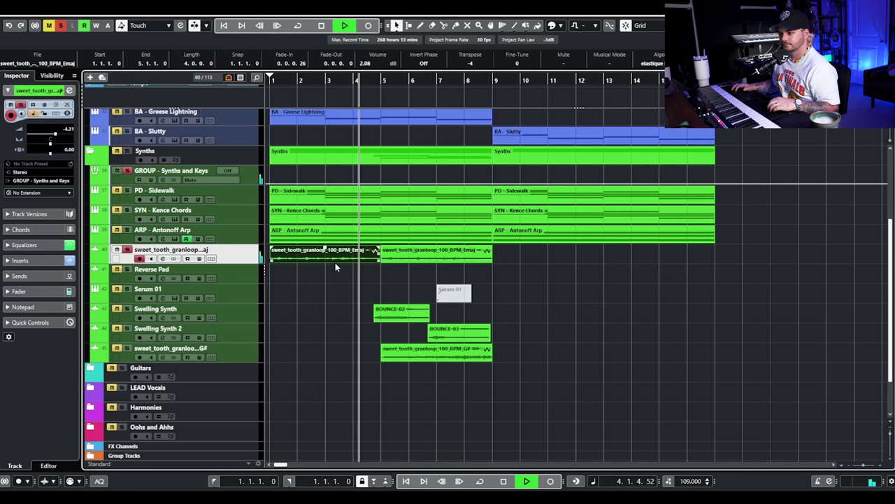
key("space")
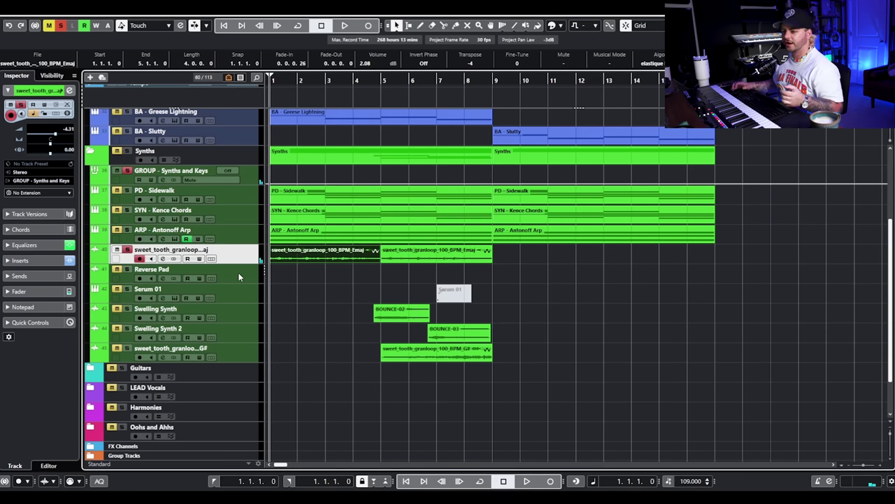
- Solo the PD - Sidewalk, SYN - Kence Chords and ARP - Antonoff Arp tracks and play them with the granloop from bar 1
left_click_drag(128, 231, 131, 193)
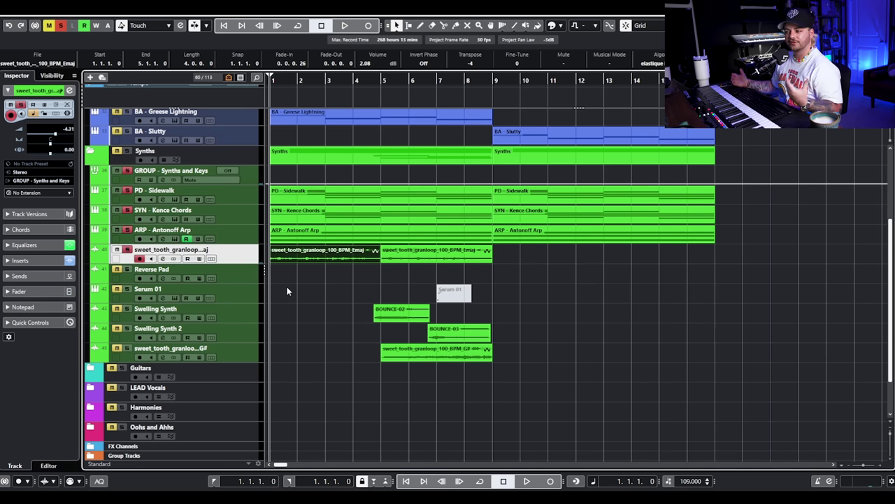
key("space")
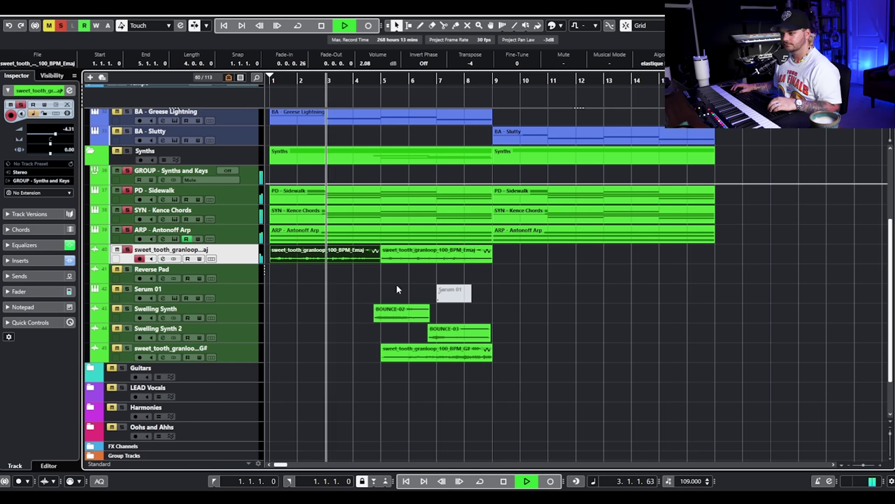
key("space")
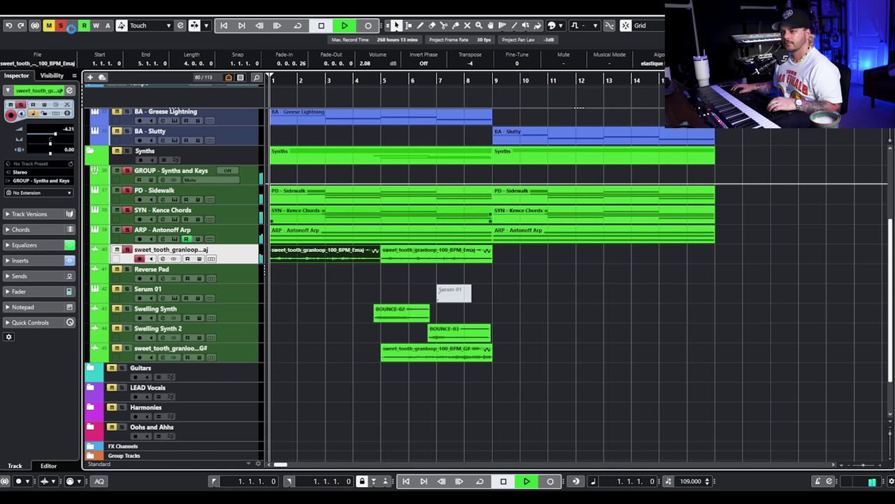
- Place the playhead at bar 4, solo the Swelling Synth track, and play its BOUNCE-02 clip
left_click(380, 80)
left_click(371, 81)
left_click_drag(370, 81, 379, 140)
left_click(300, 79)
scroll(323, 338, "down", 3)
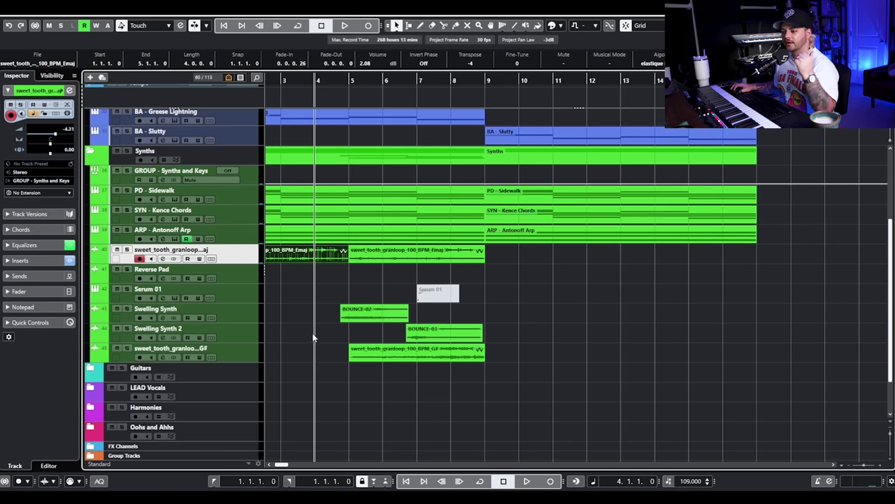
left_click(126, 308)
left_click(236, 311)
key("space")
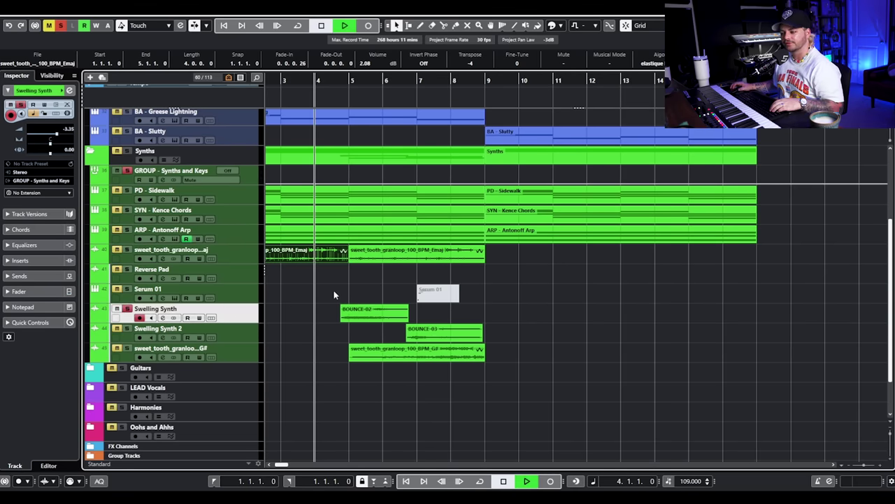
scroll(332, 290, "up", 2)
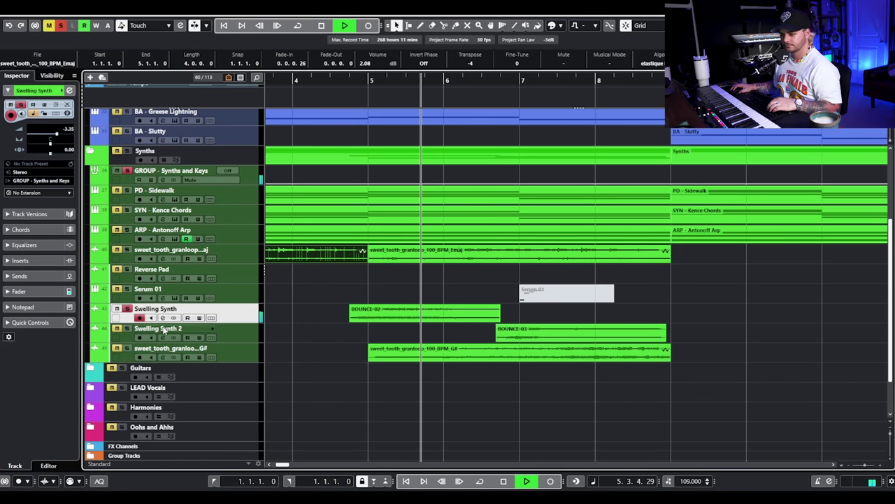
key("space")
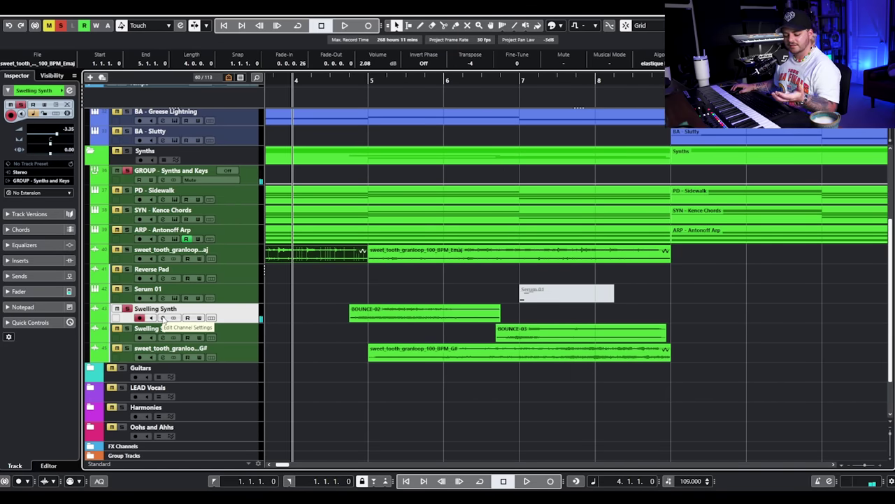
left_click(162, 317)
left_click(640, 195)
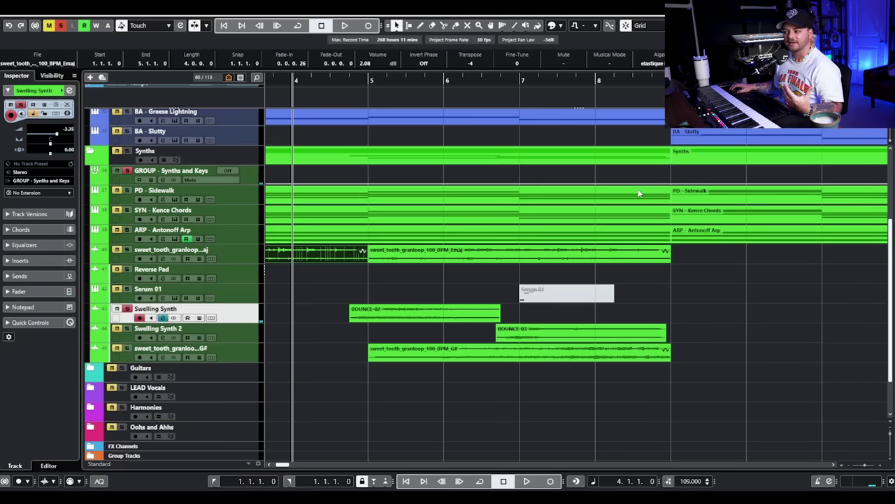
left_click(130, 297)
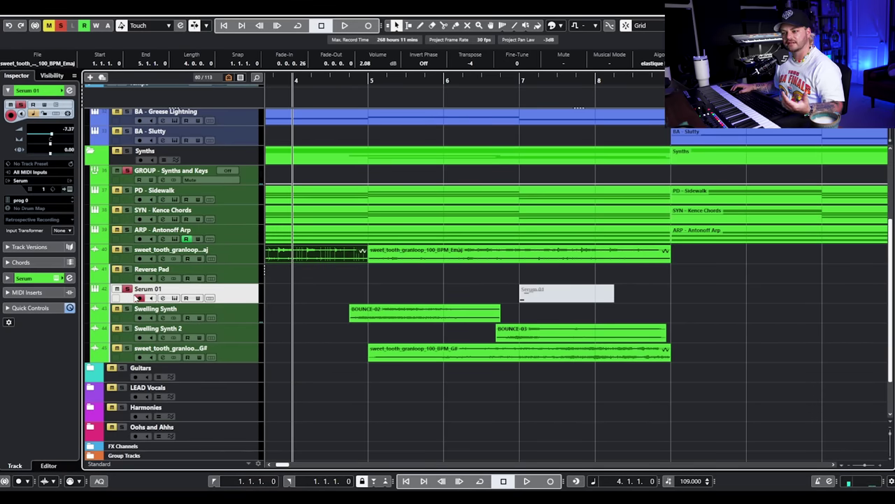
left_click(244, 314)
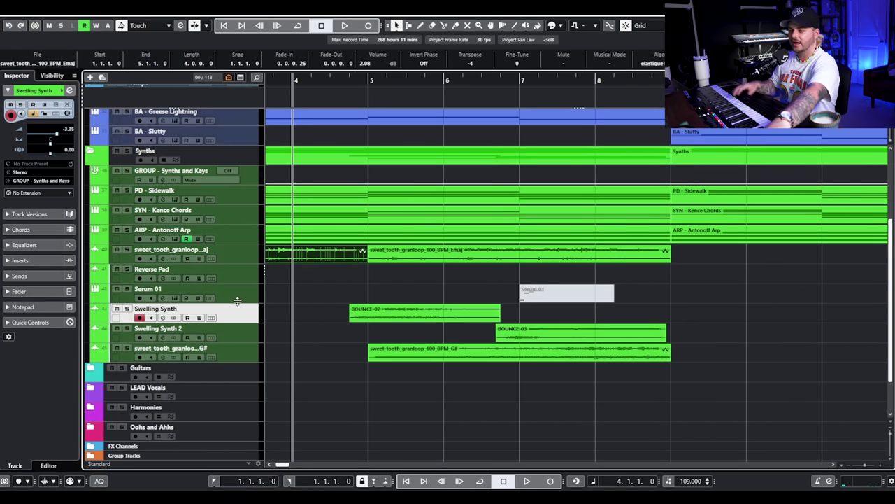
left_click(238, 299)
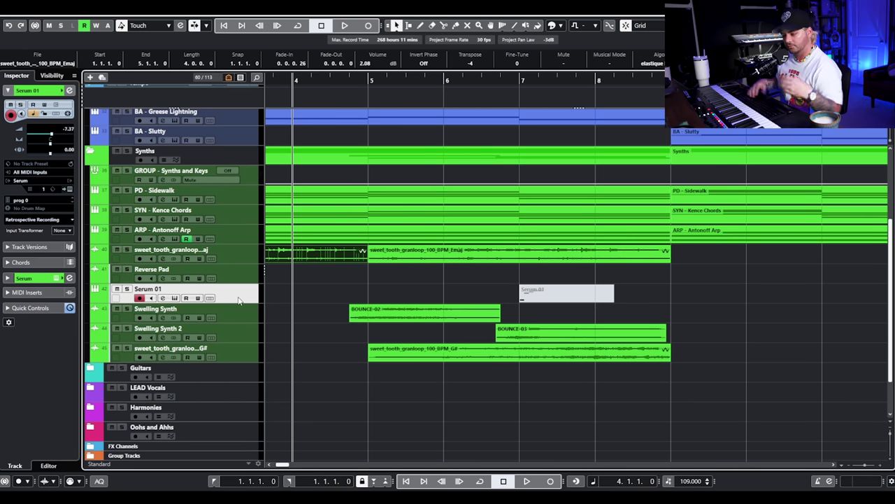
left_click(173, 319)
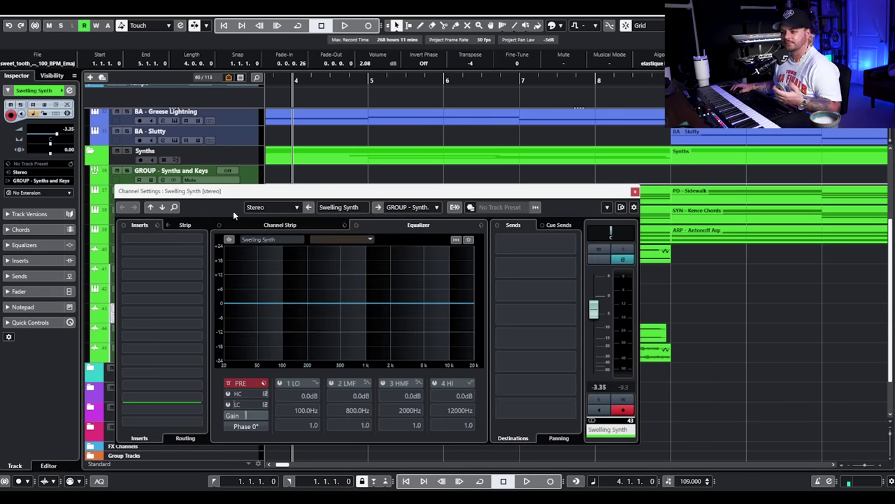
left_click(634, 191)
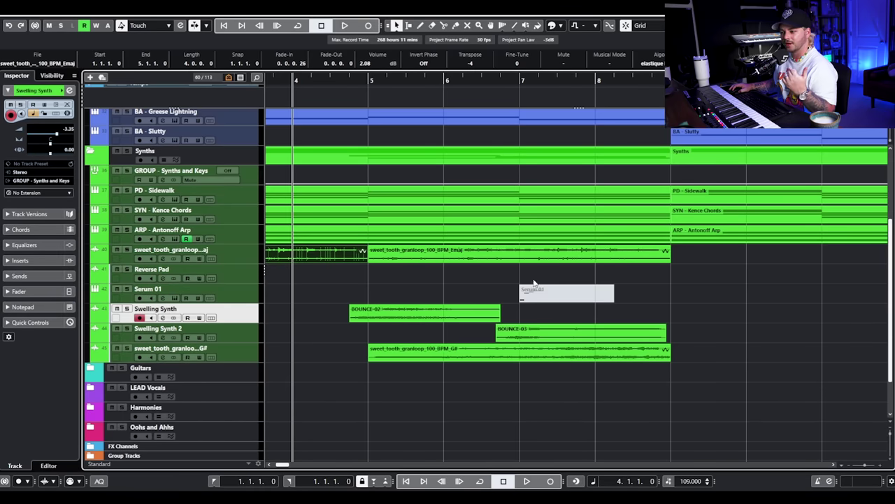
- Place the playhead at bar 6, play the soloed Swelling Synth 2 track, and remove its solo
scroll(469, 290, "down", 2)
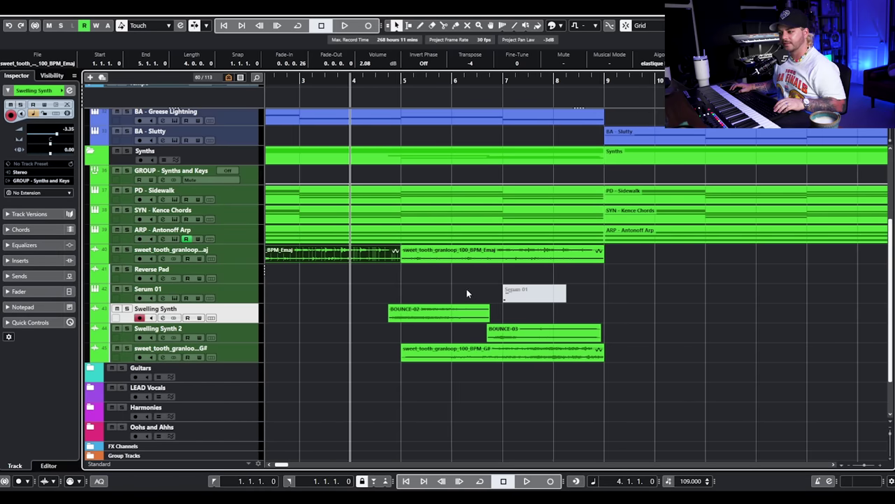
left_click(413, 79)
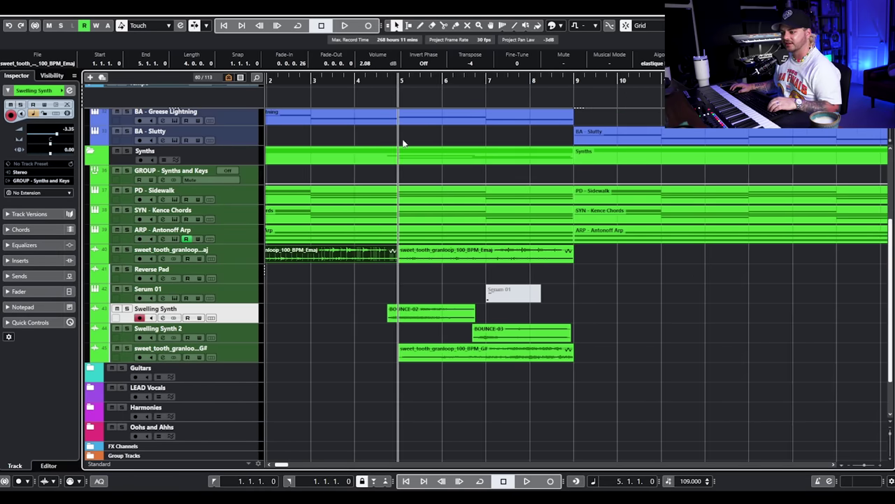
left_click(326, 78)
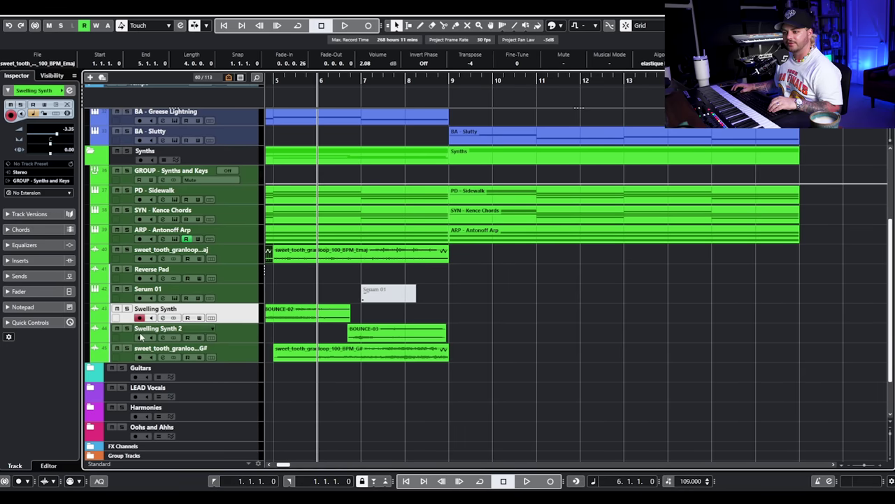
left_click(127, 329)
left_click(182, 333)
key("space")
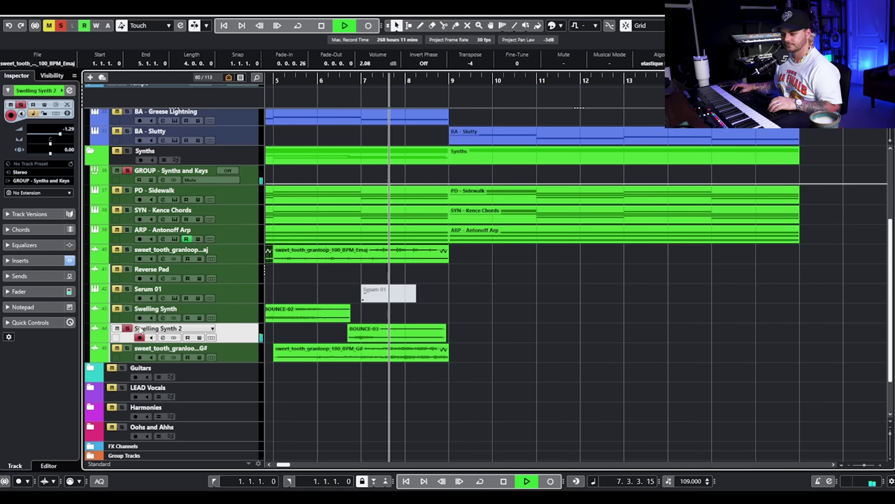
left_click(126, 329)
key("space")
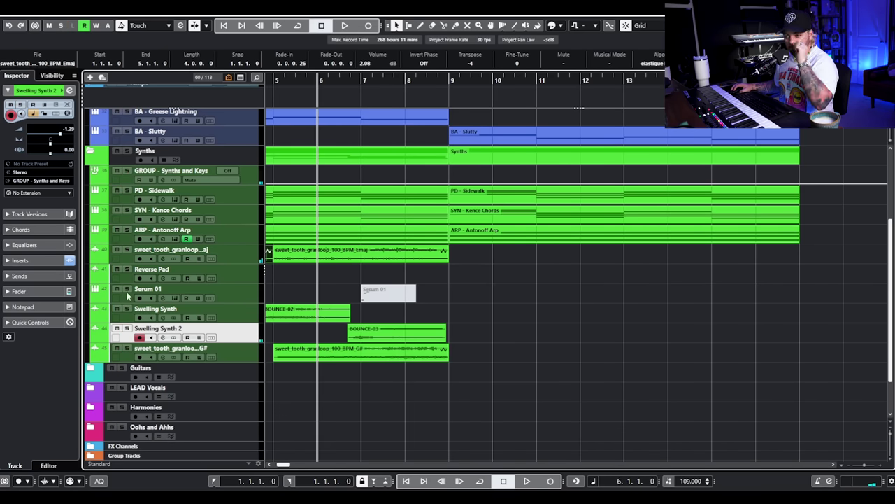
- Open the Serum instrument on the Serum 01 track and move its window over the arrangement
left_click(174, 298)
left_click_drag(805, 133, 316, 83)
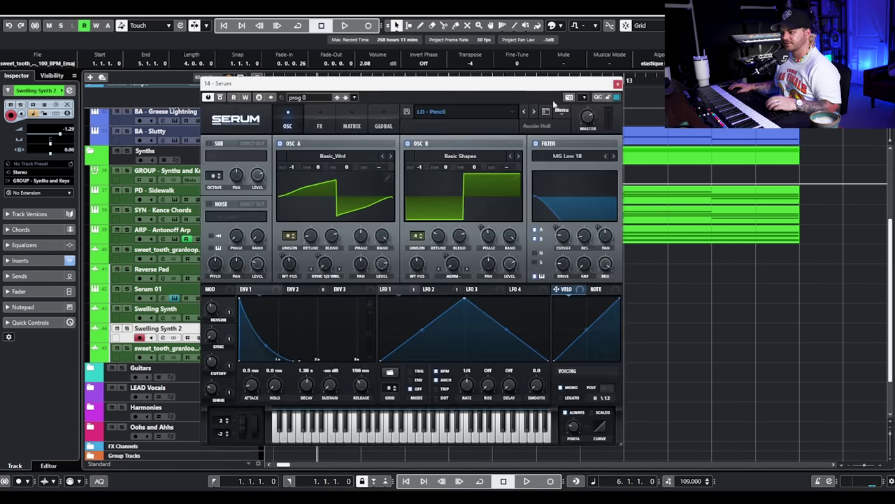
- Close Serum, inspect the Serum 01 track's channel settings and its Infiltrator insert, and close their windows
left_click(618, 83)
left_click(187, 297)
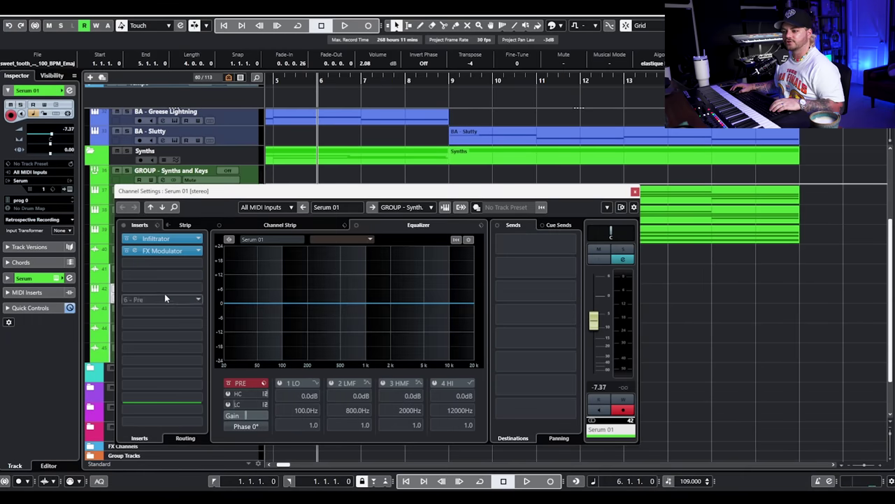
left_click(156, 238)
left_click_drag(793, 138, 151, 112)
left_click(355, 337)
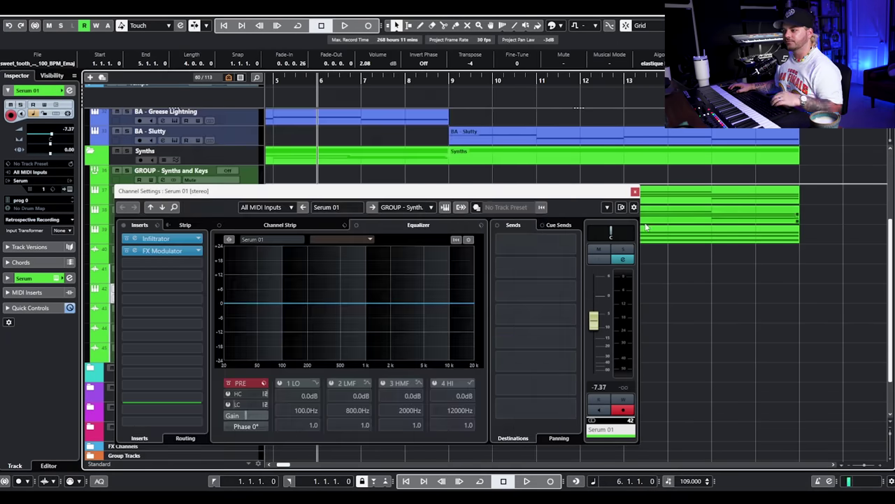
left_click(564, 113)
left_click(635, 192)
- Solo the sweet_tooth_granloop G# track, play its clip from bar 5, and clear the solo
scroll(413, 308, "down", 3)
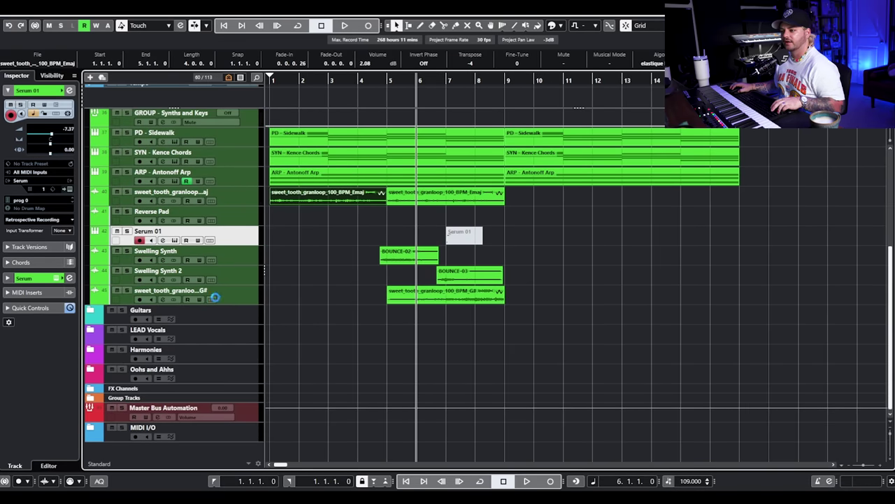
left_click(245, 297)
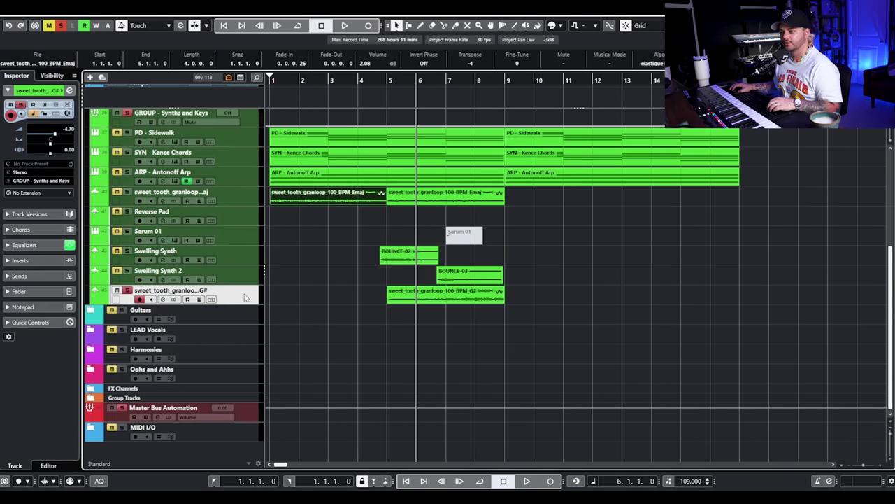
key("h")
left_click(369, 80)
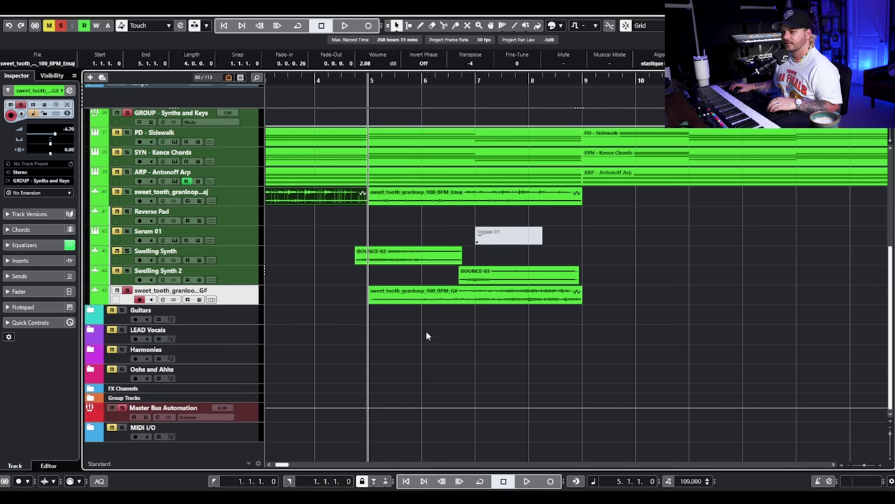
left_click(426, 331)
left_click(423, 297)
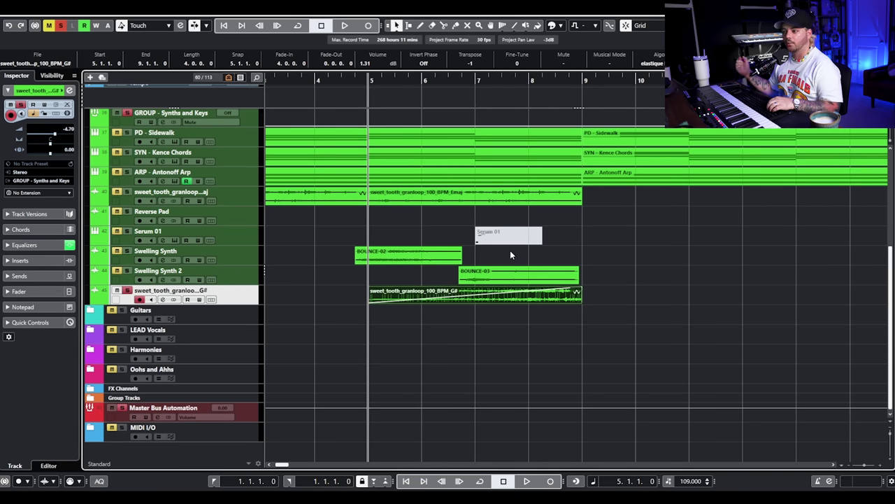
key("space")
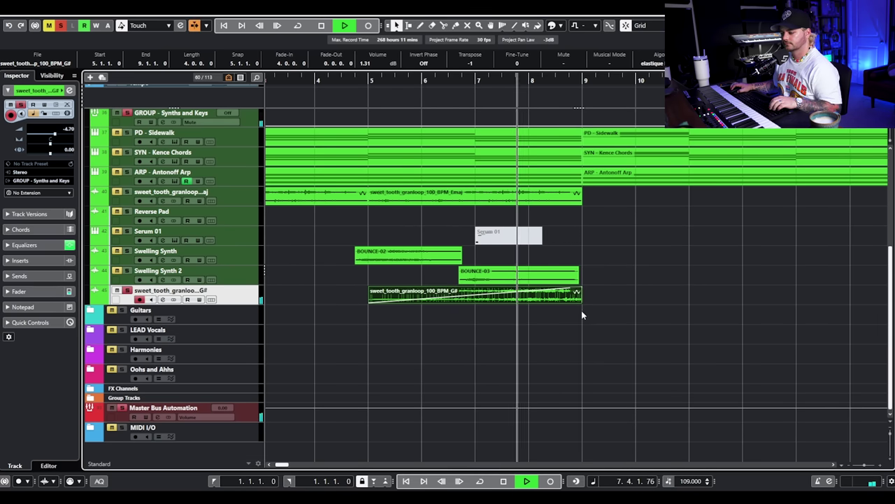
scroll(582, 310, "up", 2)
scroll(586, 311, "down", 2)
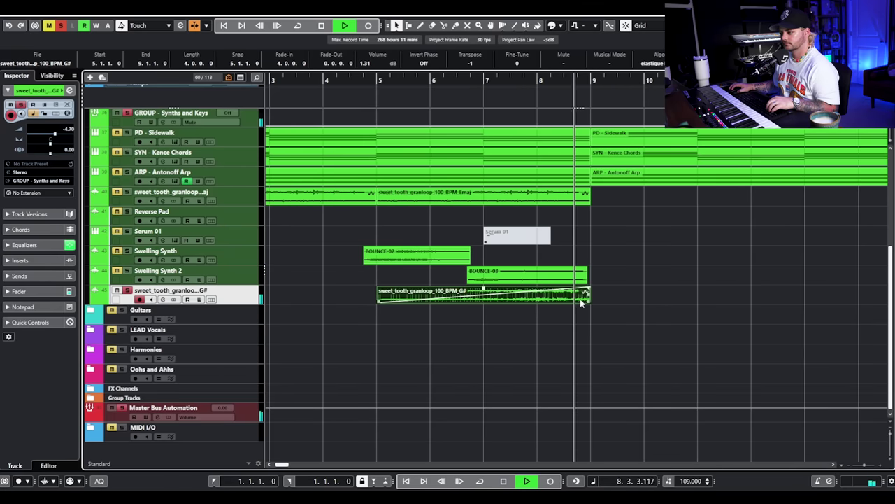
key("space")
scroll(524, 311, "down", 2)
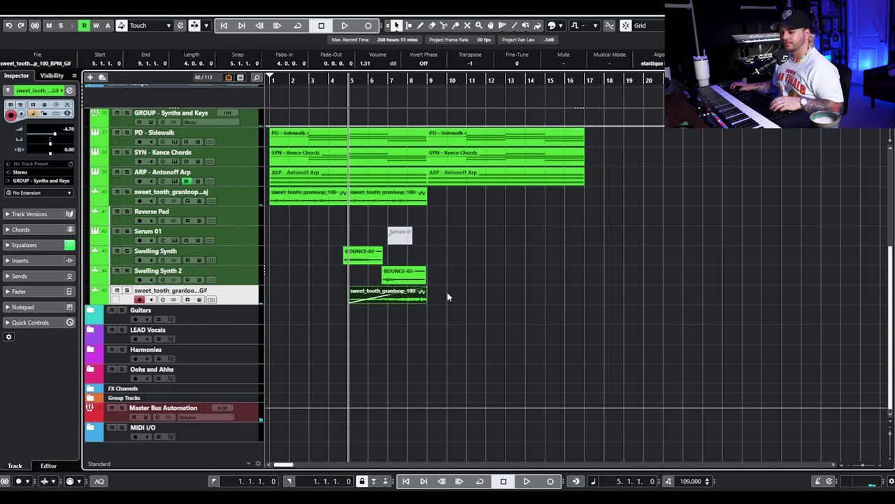
- Select the PD - Sidewalk, SYN - Kence Chords and ARP - Antonoff Arp clips that start at bar 9
scroll(442, 291, "down", 2)
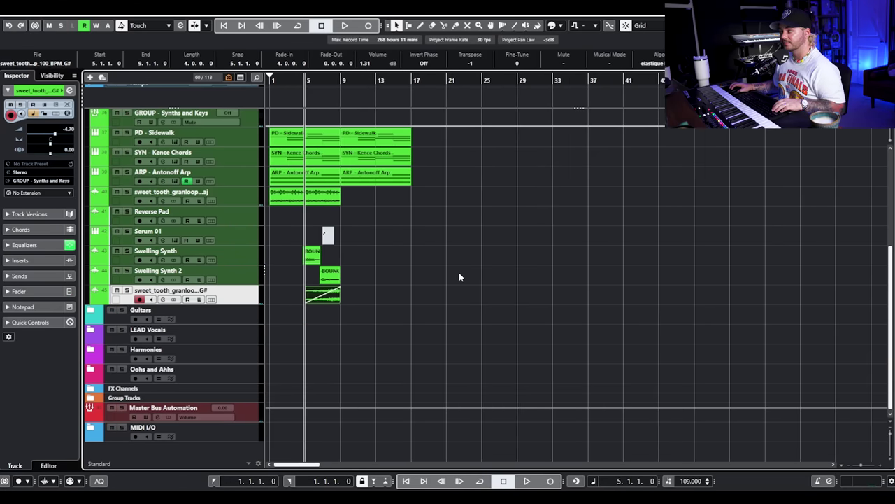
scroll(452, 276, "down", 1)
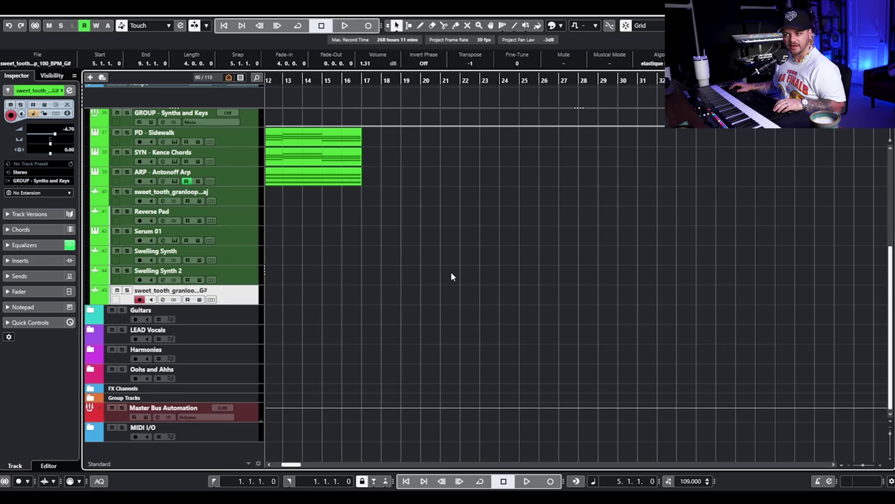
scroll(440, 276, "up", 3)
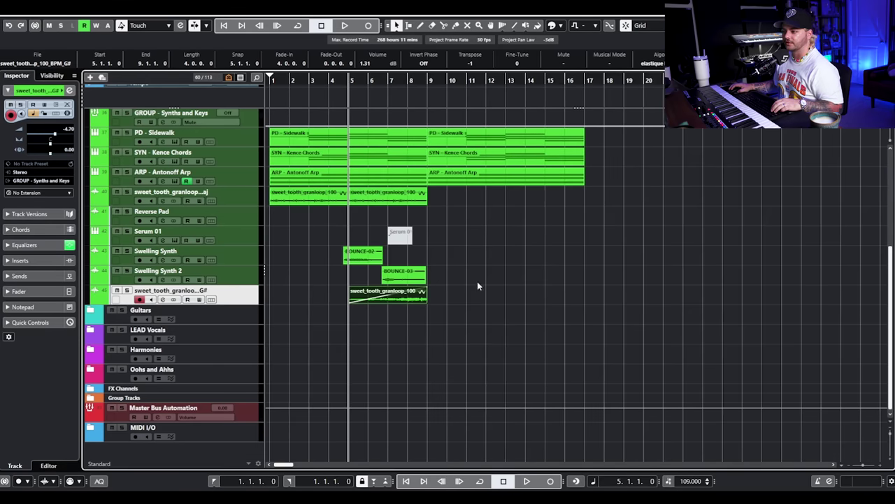
scroll(476, 280, "up", 2)
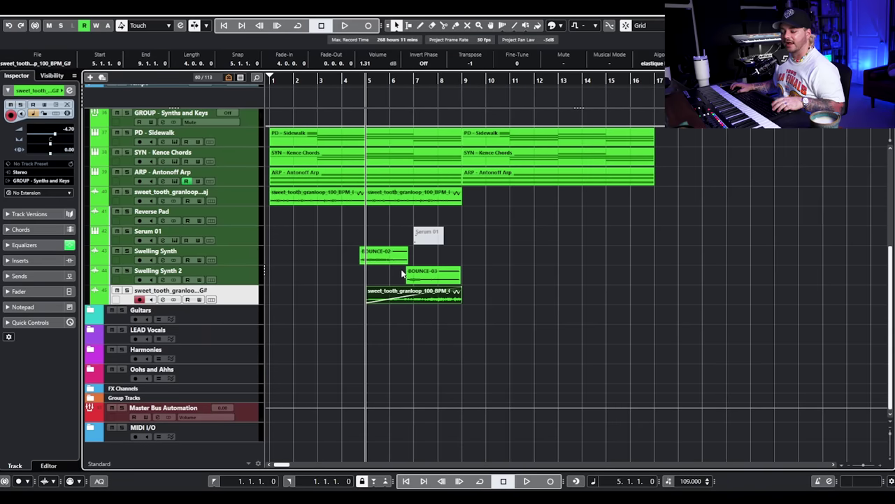
left_click(428, 235)
left_click(501, 211)
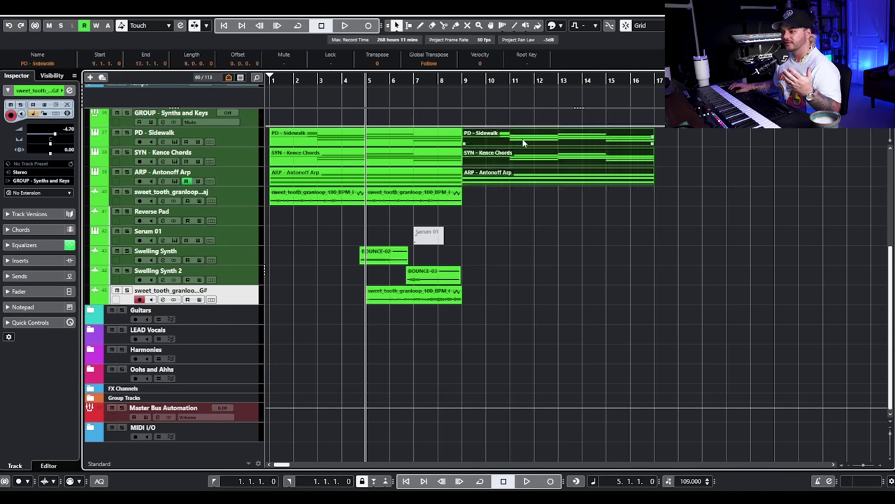
- Place the playhead at bar 17, solo the DRUM RACK track, and open its Groove Agent SE instrument over the arrangement
scroll(531, 244, "up", 5)
left_click_drag(697, 403, 464, 89)
mouse_move(653, 282)
left_mouse_down()
mouse_move(685, 280)
mouse_move(668, 281)
left_mouse_up()
left_click(597, 433)
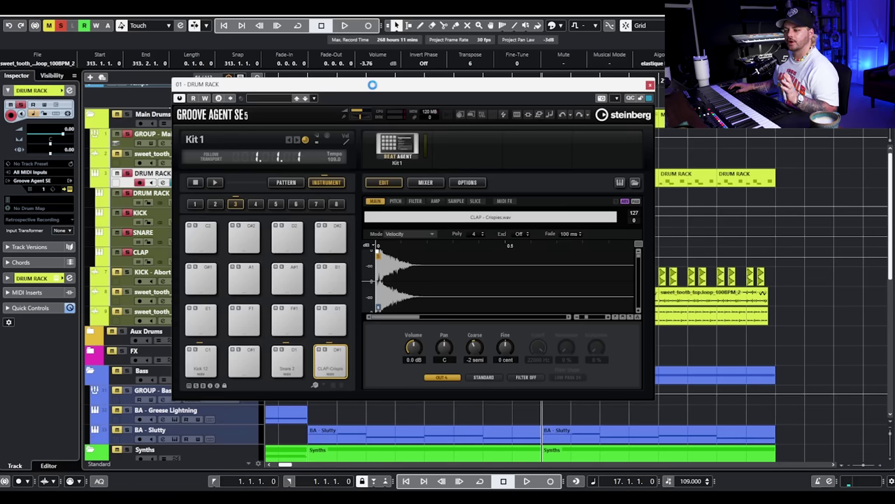
left_click_drag(372, 85, 408, 92)
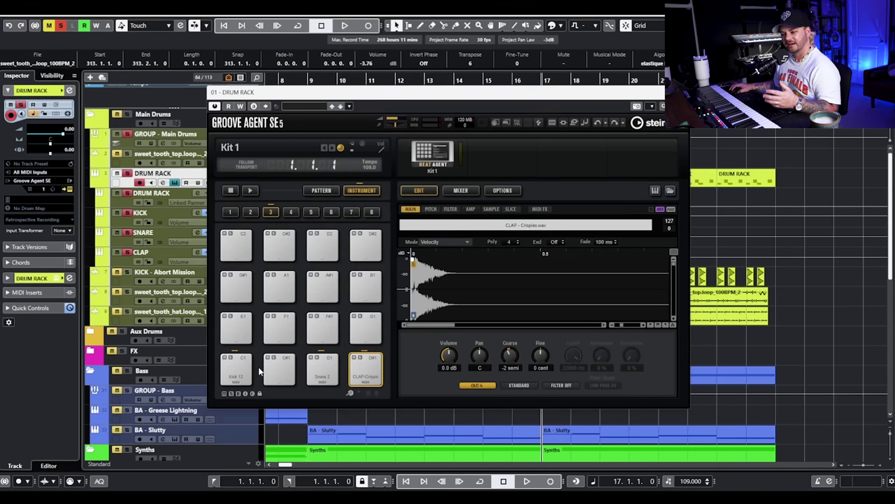
- Audition the kick, snare and clap pads in Groove Agent SE and close the instrument
left_click(236, 375)
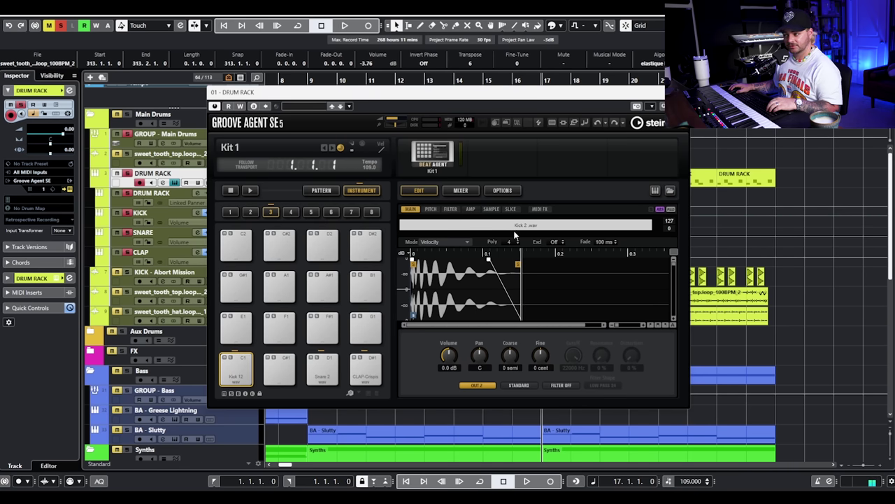
left_click(328, 377)
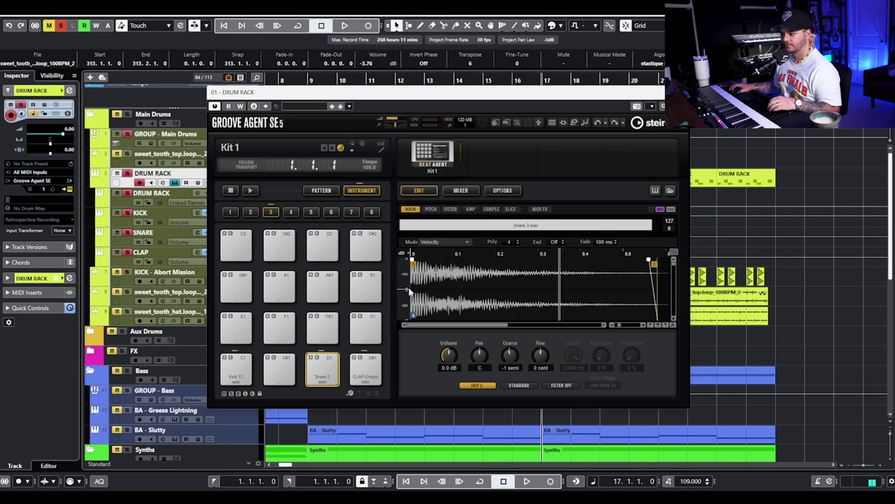
left_click(368, 372)
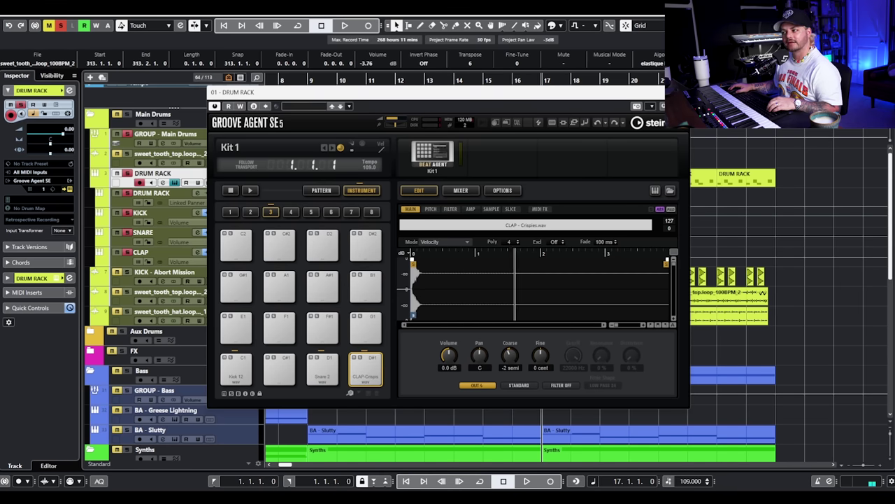
key("ctrl+w")
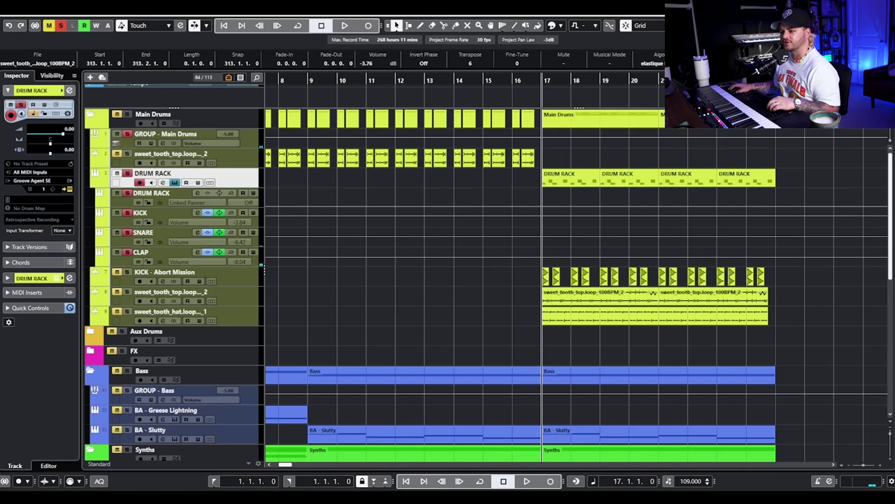
- Check the inserts and equalizer in the KICK and SNARE channel settings and close both windows
left_click(200, 212)
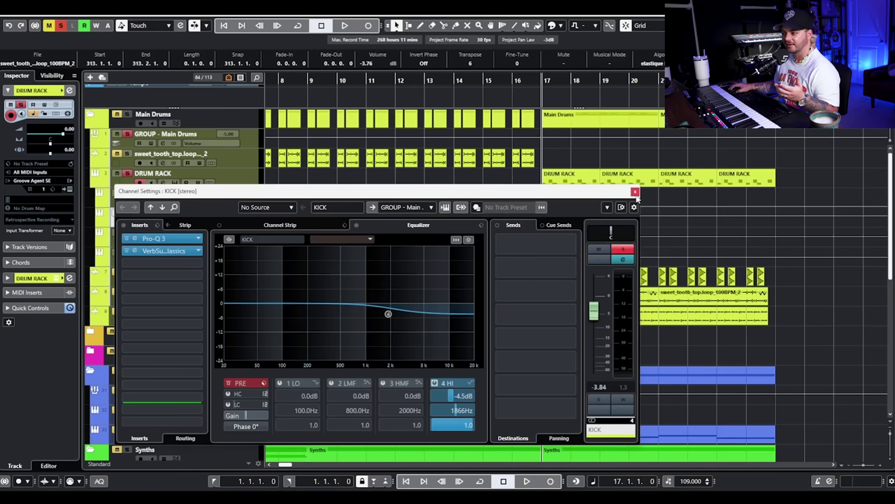
left_click(635, 191)
left_click(197, 232)
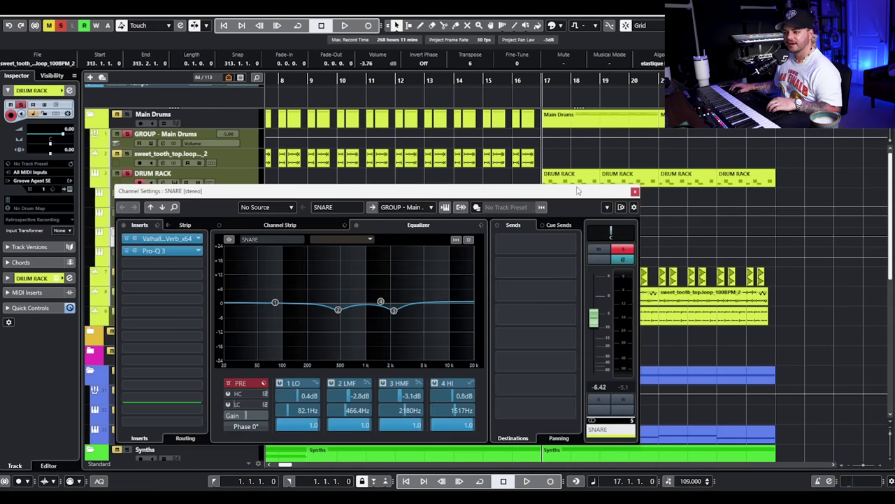
key("ctrl+w")
- Open the CLAP channel's Repeater delay, play the drum rack from bar 17, and close the effect and channel settings
left_click(199, 252)
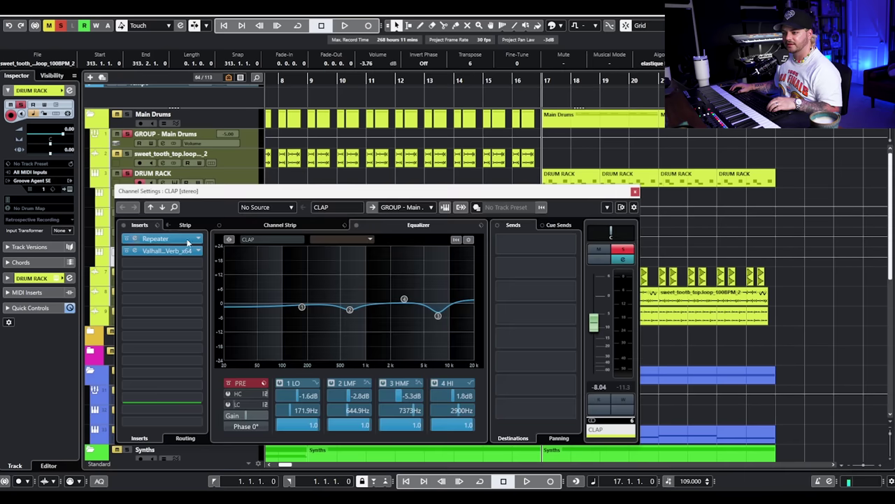
left_click(166, 221)
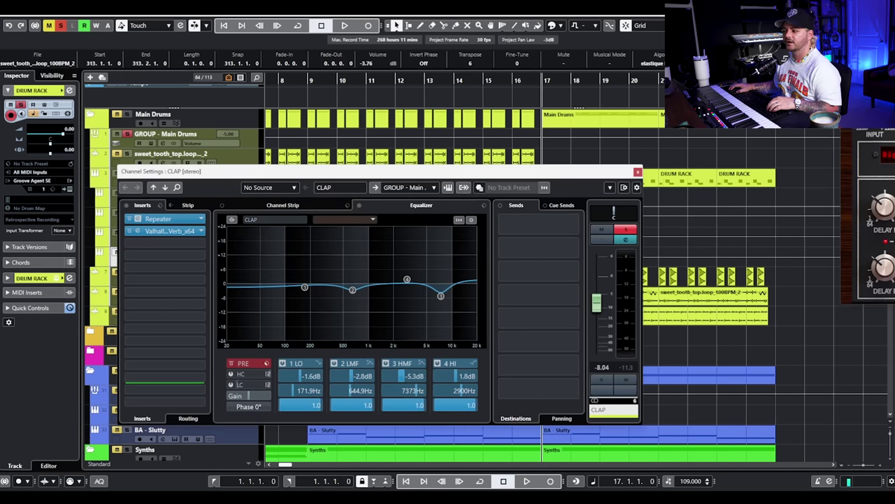
key("space")
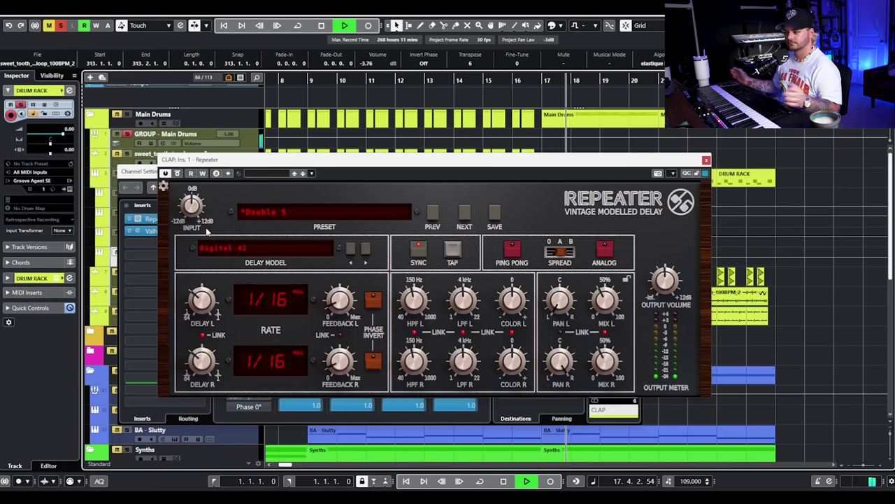
left_click(706, 160)
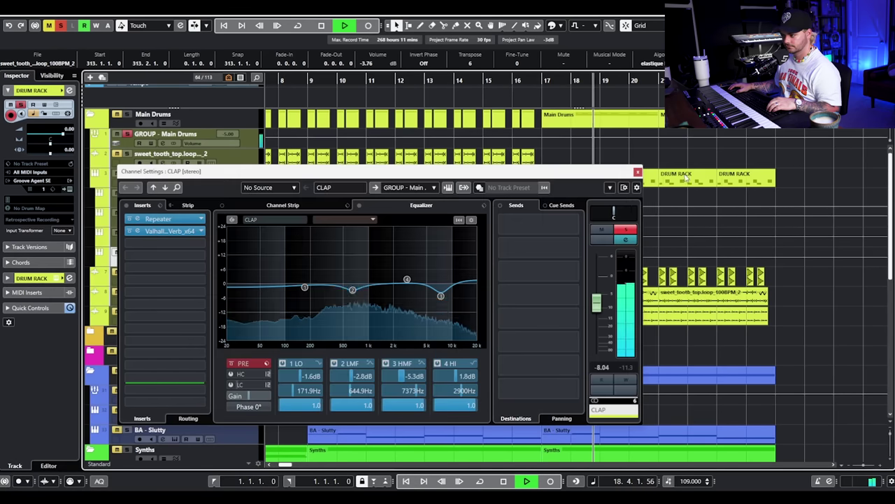
left_click(637, 172)
key("space")
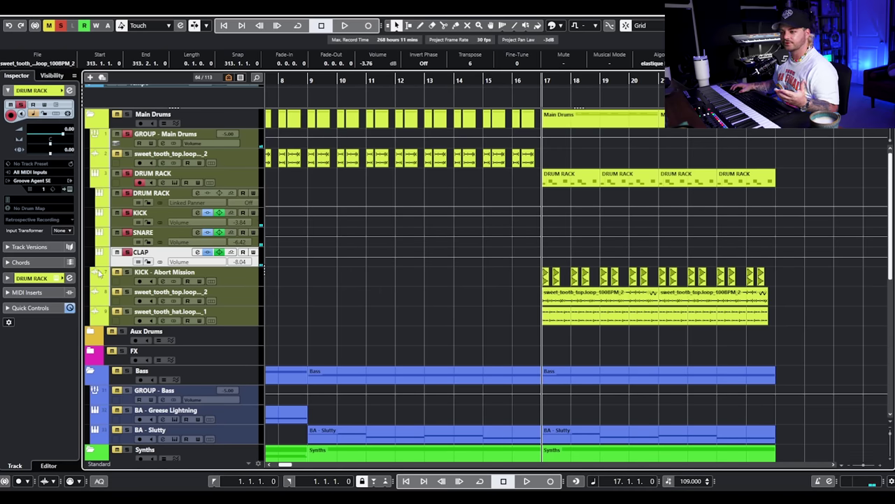
- Solo the KICK - Abort Mission track, play it from bar 17, and remove its solo
scroll(518, 301, "up", 1)
scroll(357, 296, "up", 2)
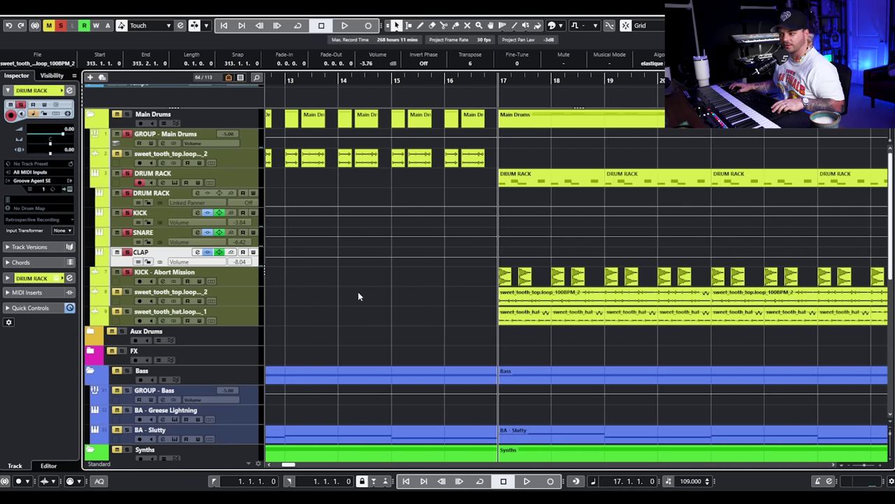
left_click(225, 278)
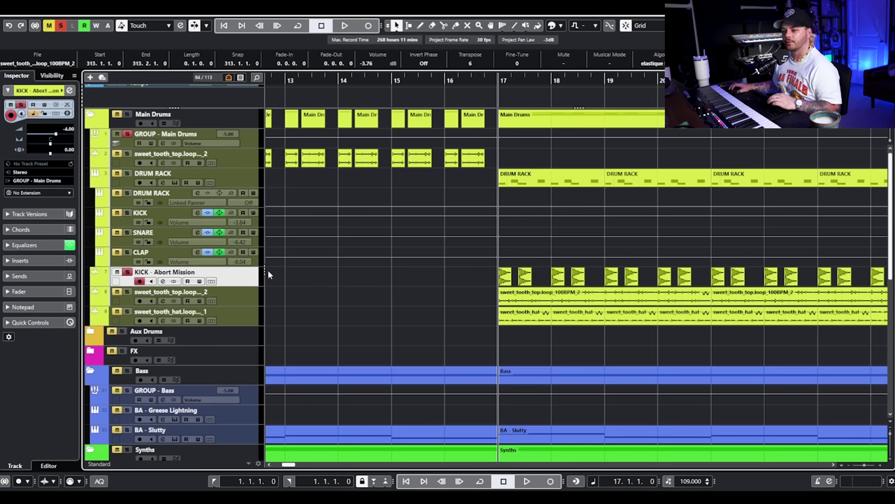
key("space")
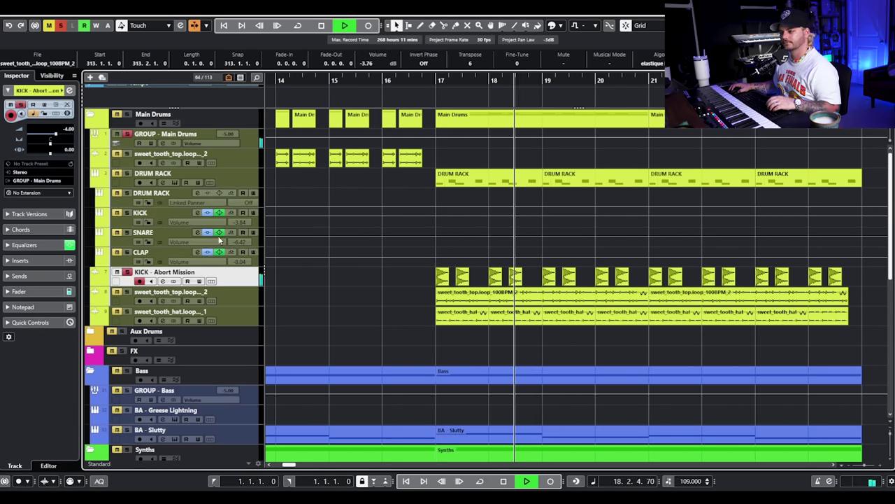
key("space")
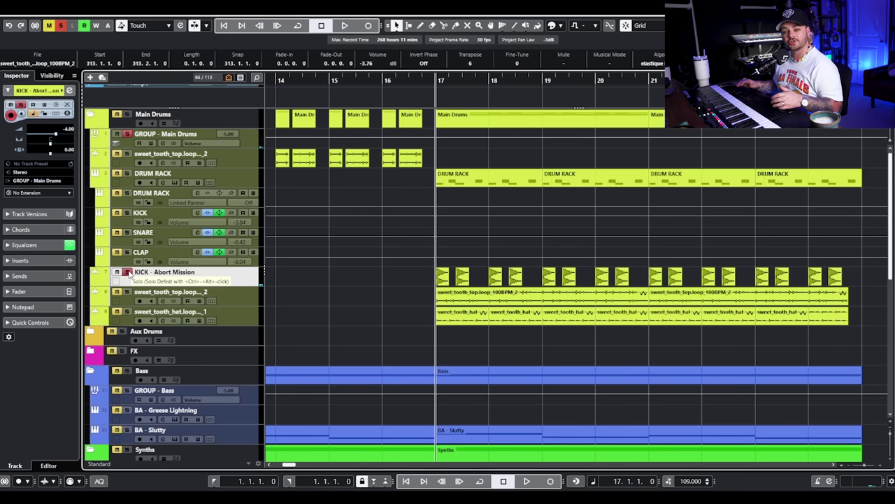
left_click(127, 272)
- Solo the lower sweet_tooth_top.loop track, play it from bar 17, and check its equalizer in the channel settings
left_click(126, 291)
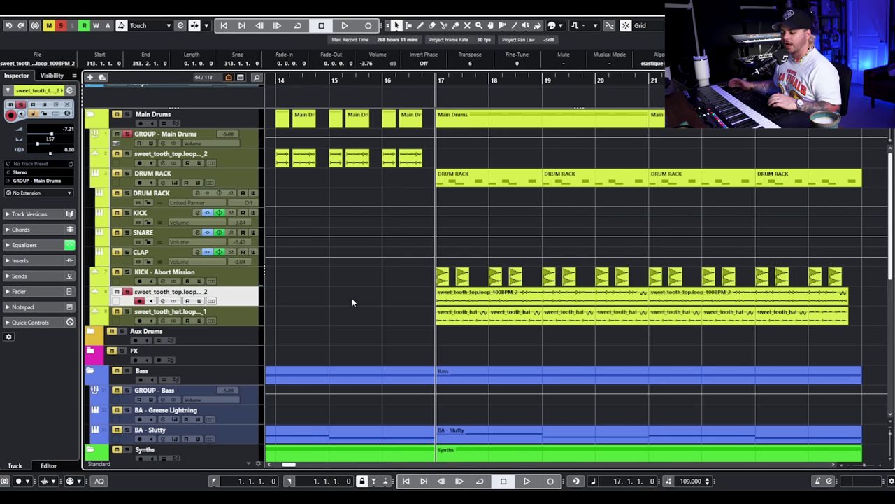
key("space")
scroll(351, 297, "down", 2)
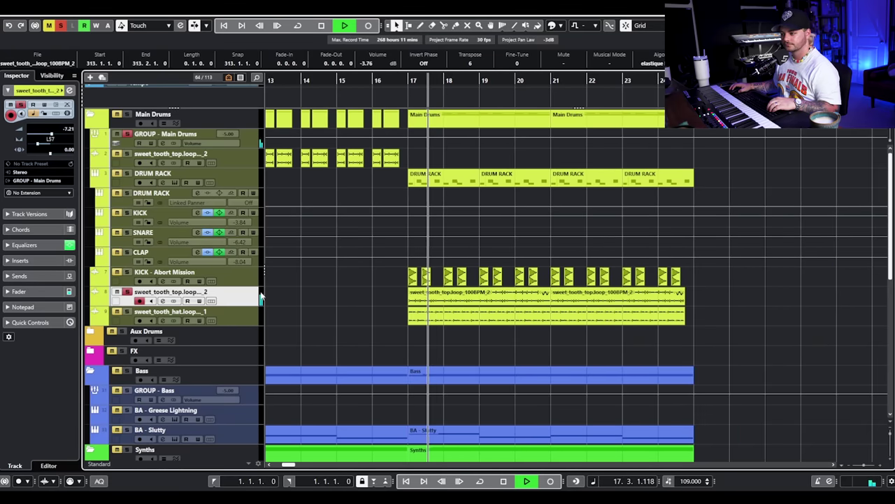
left_click(162, 300)
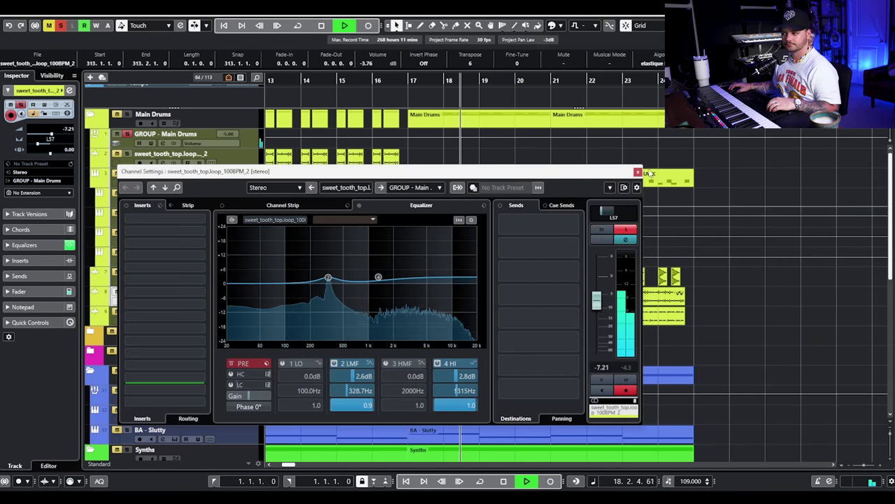
key("space")
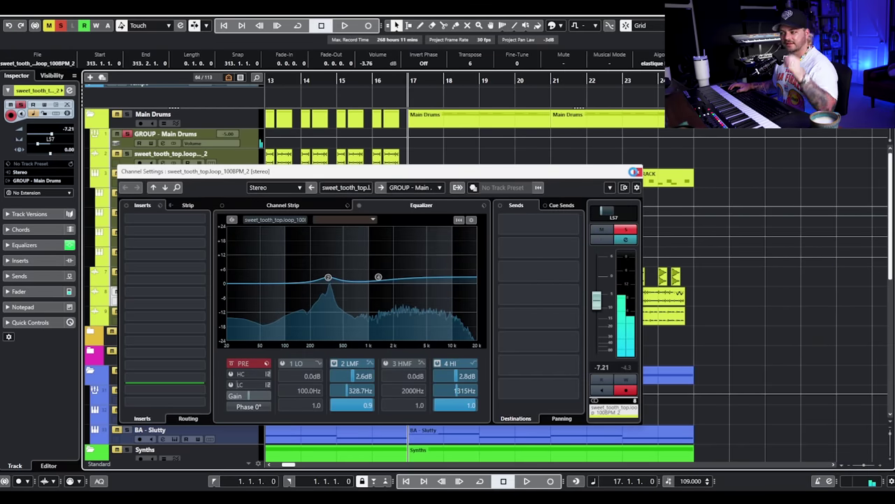
- Close the channel settings and switch the solo from the lower sweet_tooth_top.loop track to the sweet_tooth_hat.loop track
left_click(635, 172)
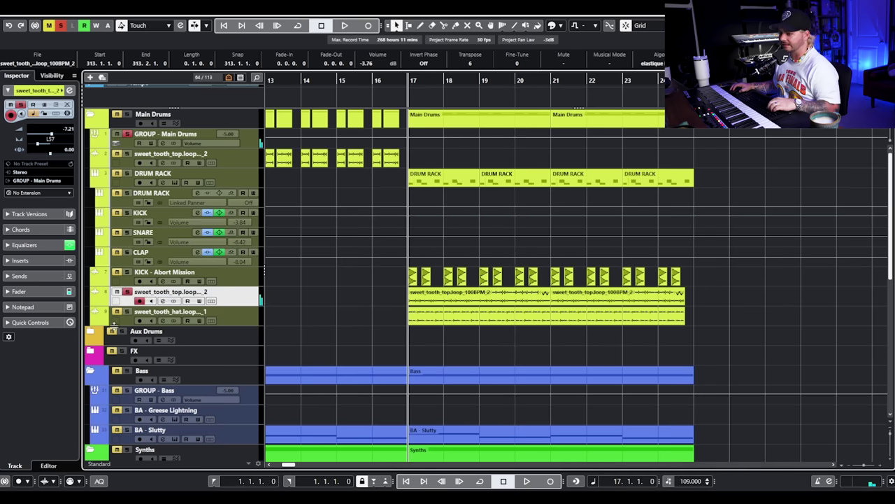
left_click(131, 283)
left_click(137, 312)
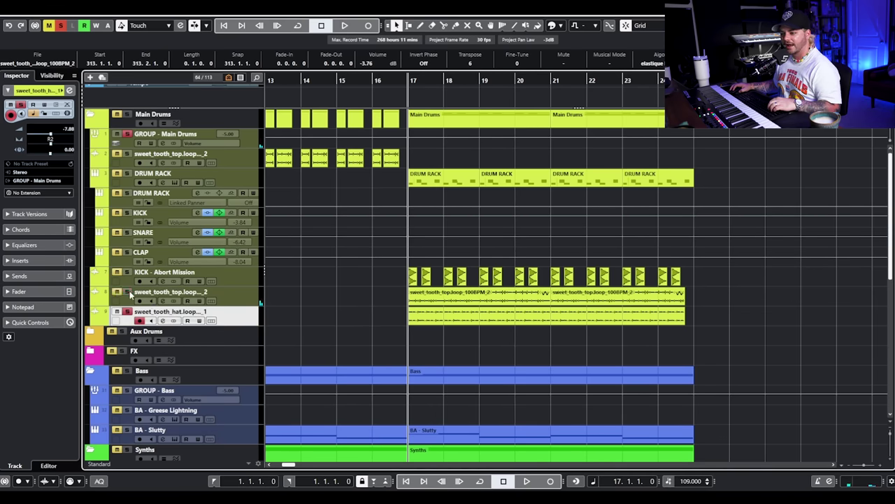
- Open the sweet_tooth_hat.loop channel settings, play the soloed loop from bar 17 while viewing its equalizer, and close the window
left_click(574, 319)
scroll(554, 323, "up", 5)
scroll(554, 323, "down", 5)
left_click(163, 321)
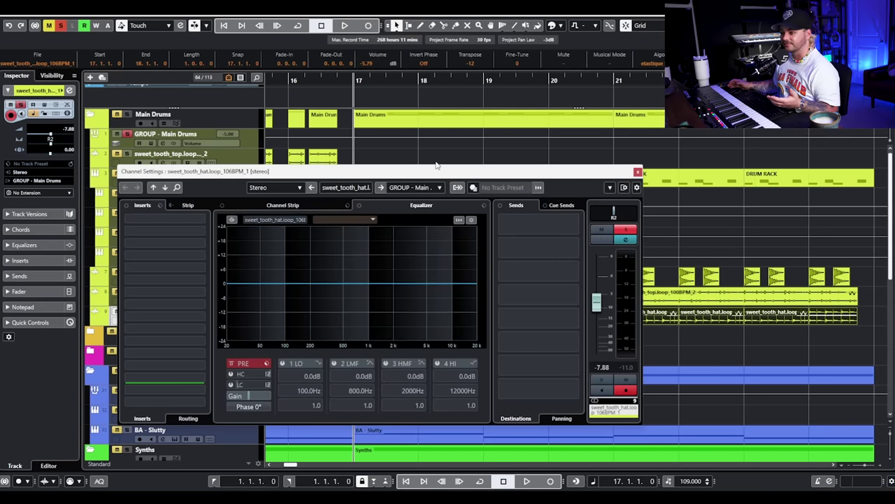
left_click_drag(459, 180, 581, 146)
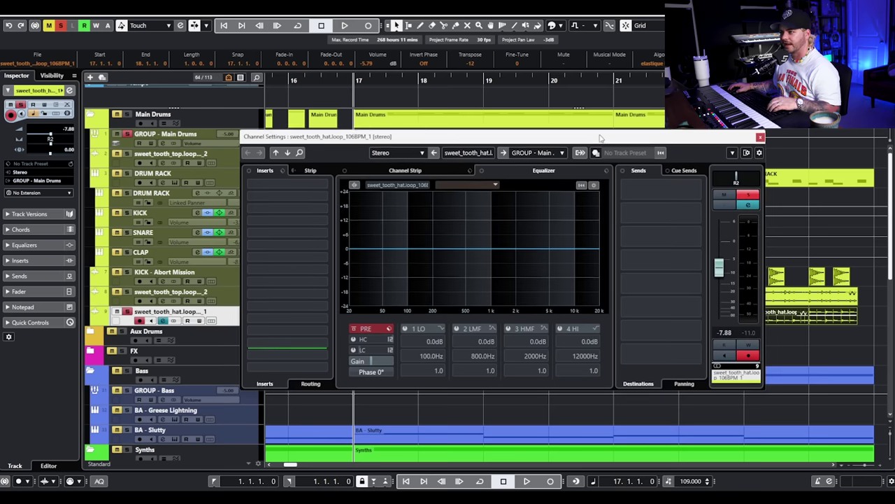
key("space")
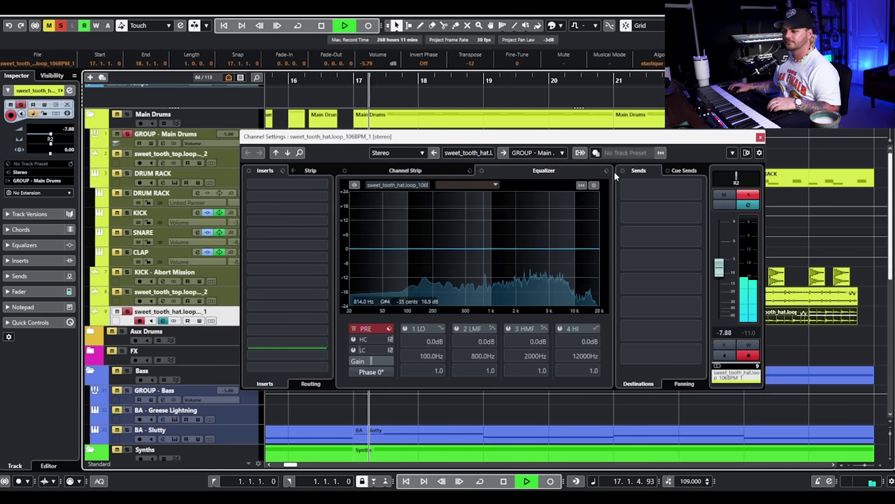
left_click(760, 136)
- Solo the whole Main Drums folder, listen to the combined drums up to about bar 20, and remove the solo
left_click(130, 114)
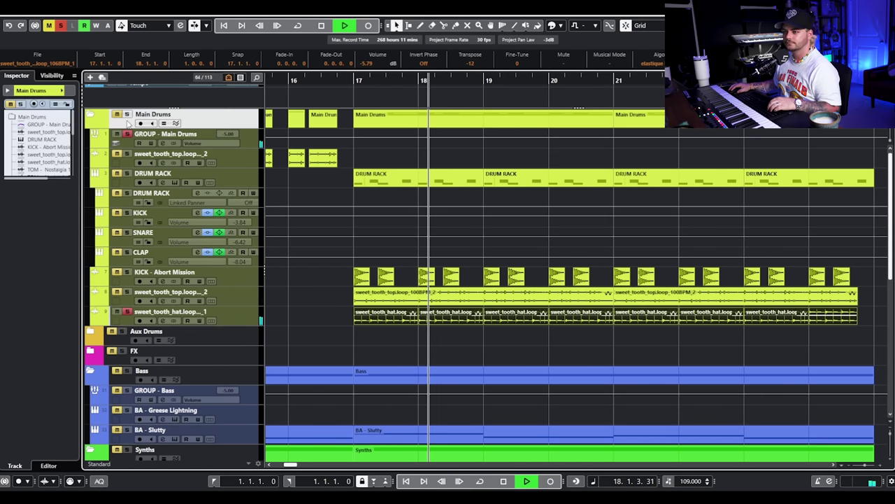
key("g")
key("g")
scroll(615, 258, "right", 2)
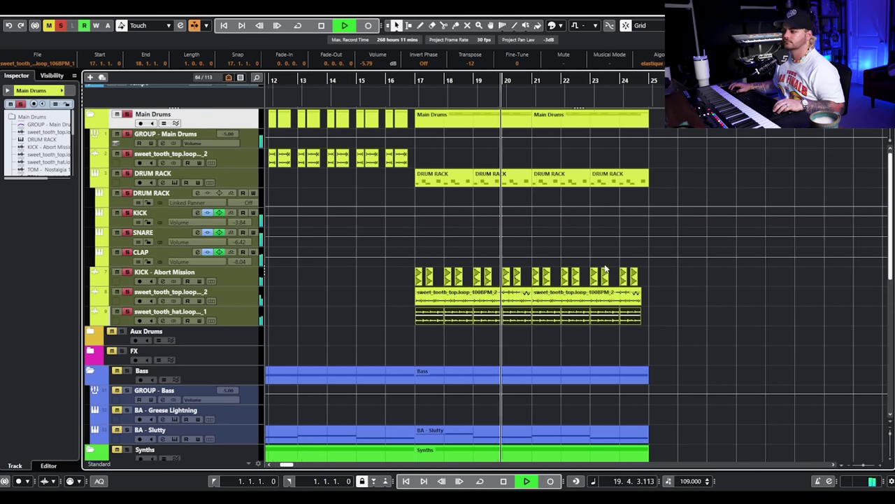
key("space")
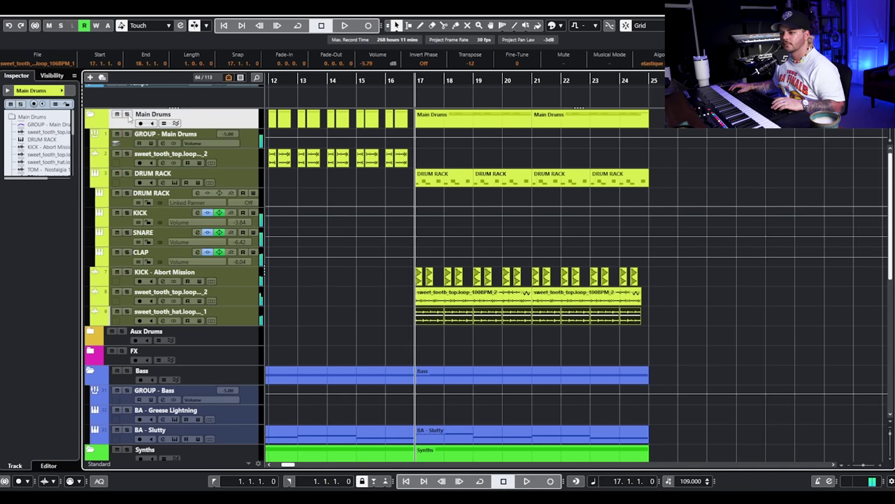
left_click(127, 114)
- Play the drums, bass and synths together from bar 17, stop, and select the BA - Slutty part starting there
scroll(487, 247, "down", 6)
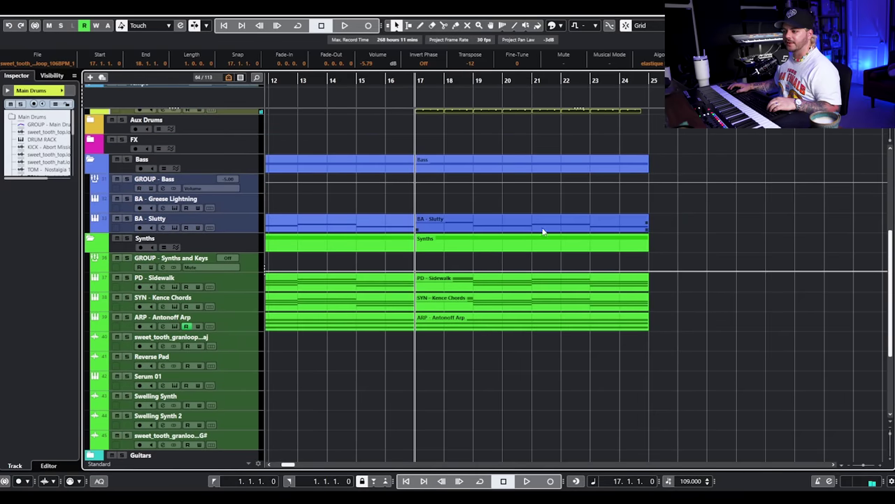
scroll(464, 227, "down", 2)
key("space")
left_click(573, 216)
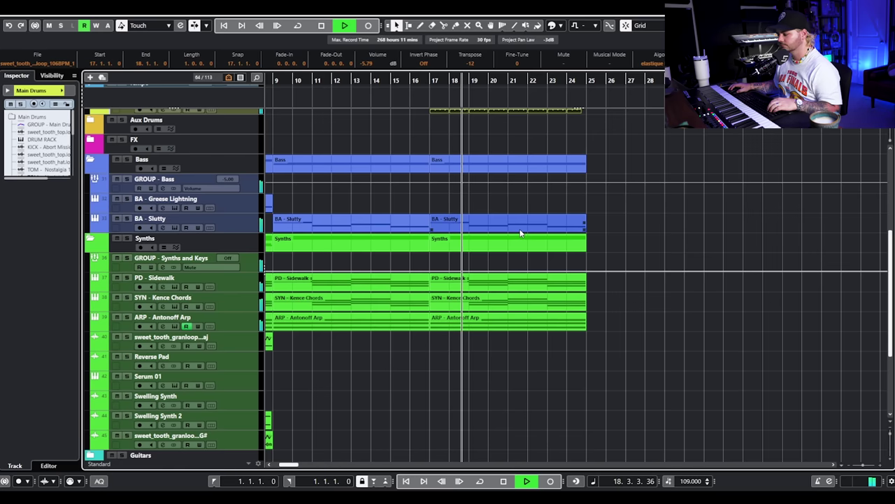
scroll(495, 233, "up", 5)
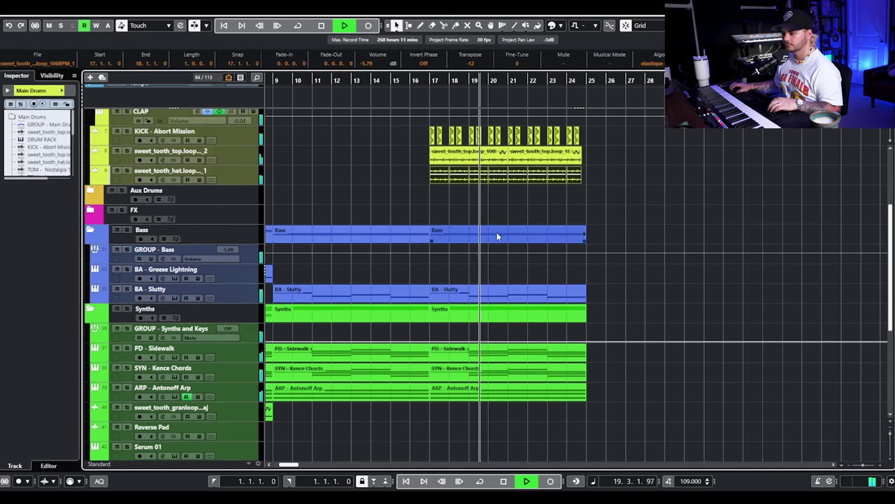
key("space")
scroll(496, 252, "down", 5)
left_click(482, 226)
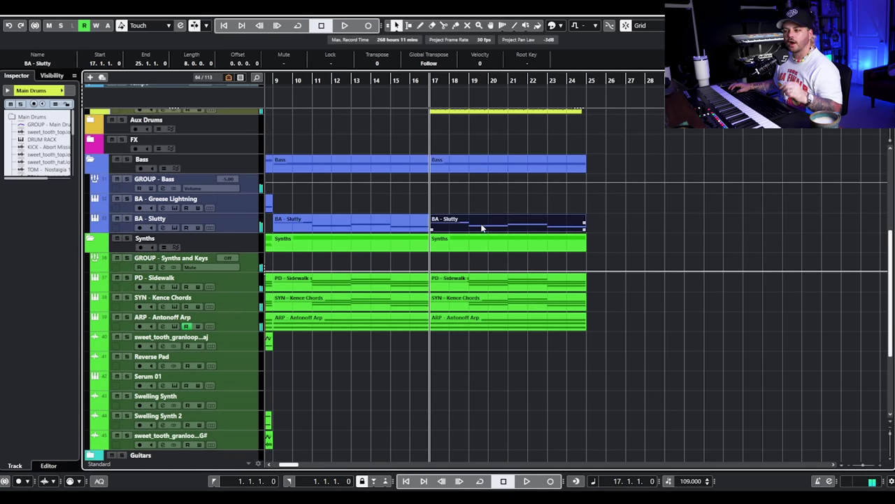
- Solo the TOM - Nostalgia 1, 2 and 3 tracks, play their fill from bar 16, and remove the solos
scroll(492, 231, "up", 3)
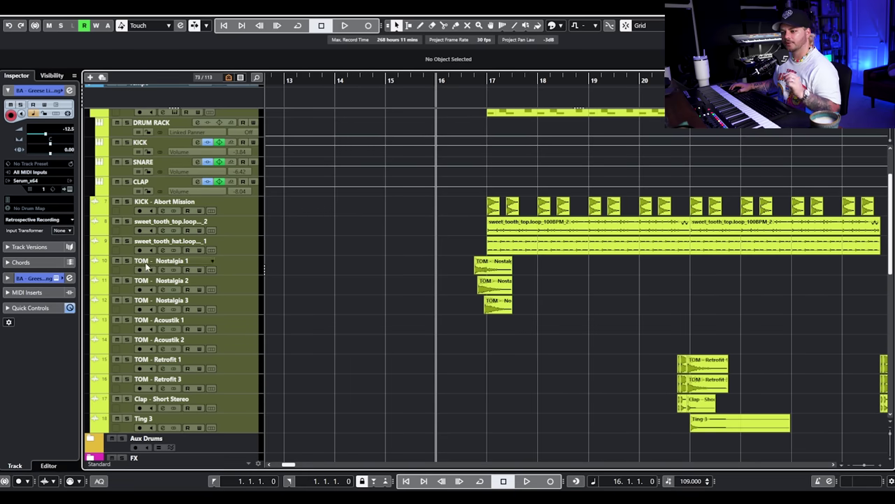
left_click_drag(127, 261, 127, 300)
left_click(231, 266)
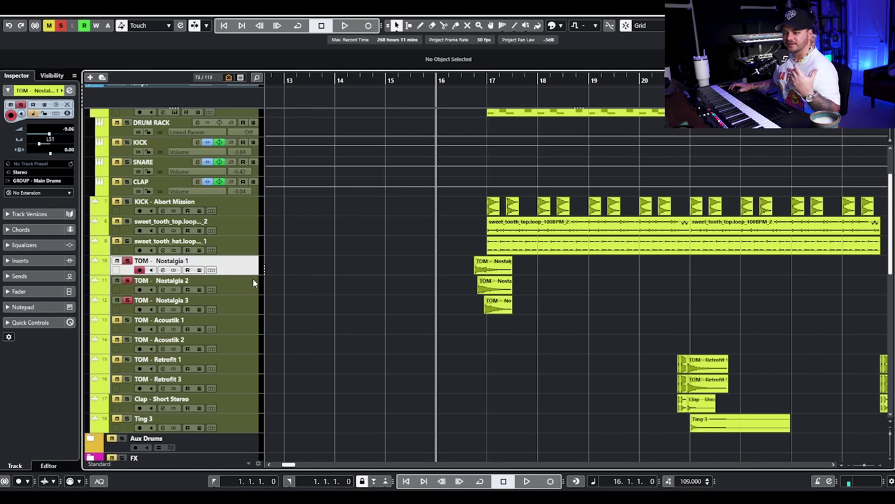
key("h")
key("h")
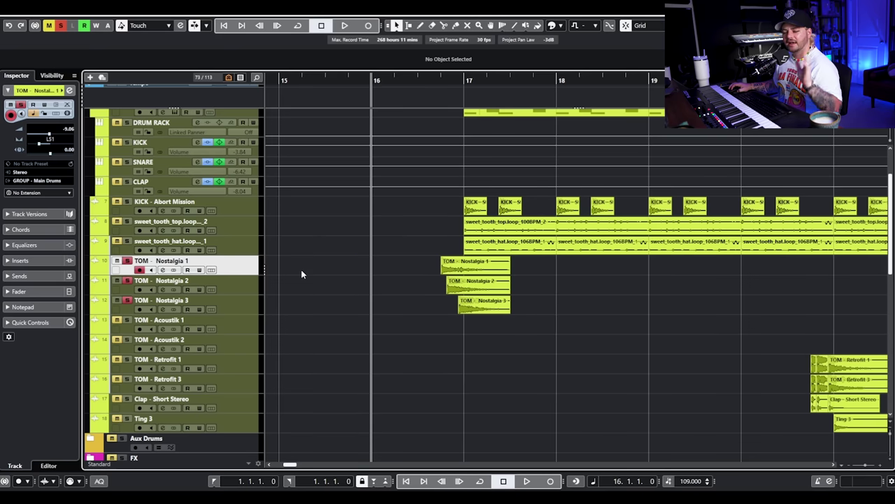
key("space")
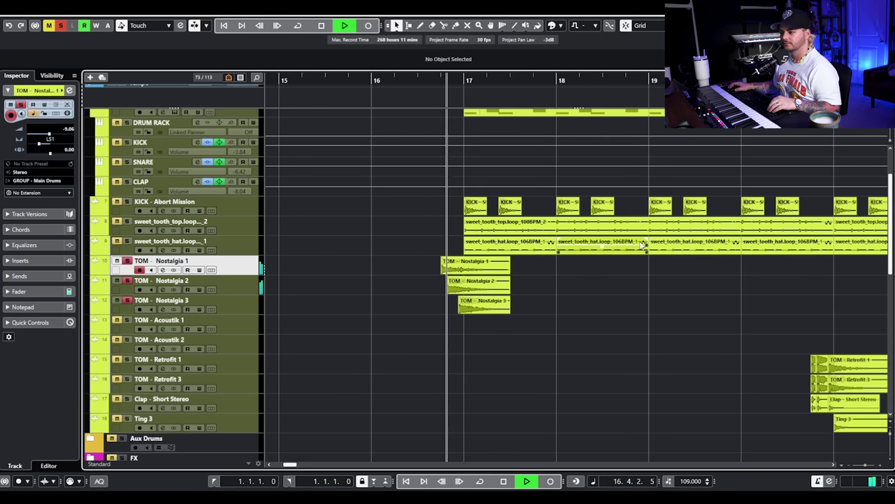
key("g")
key("g")
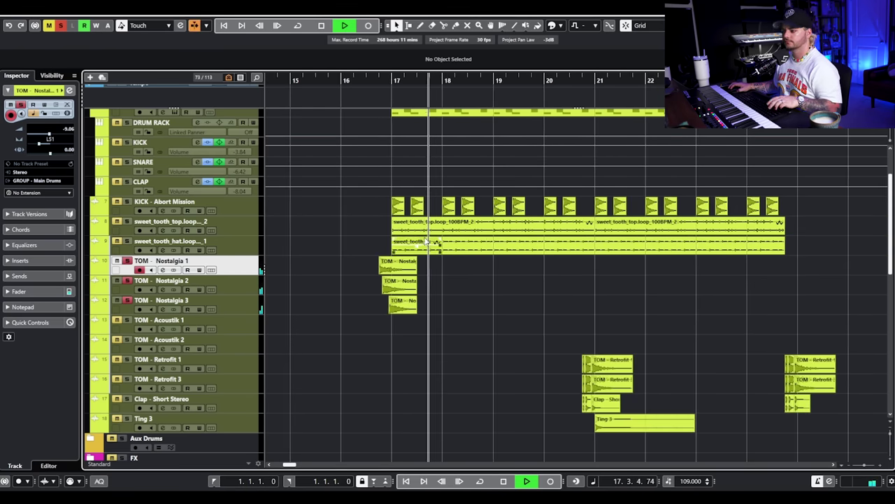
key("space")
left_click(126, 300)
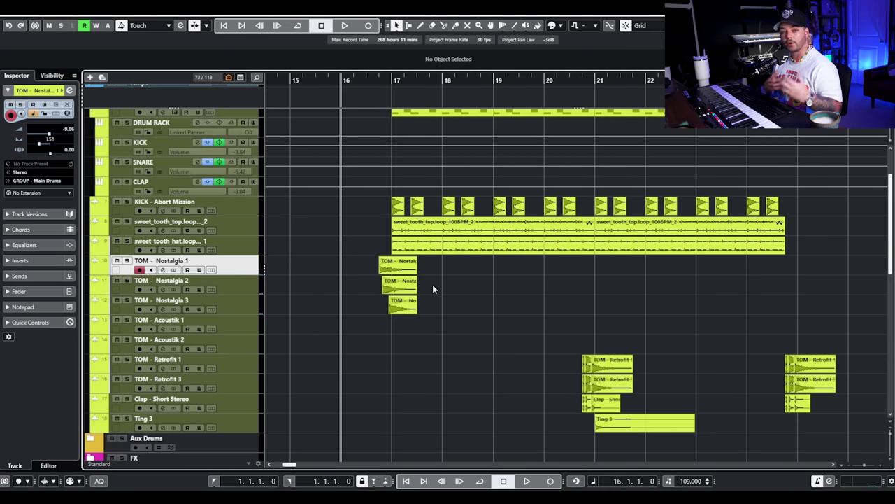
- Examine the TOM - Retrofit, Clap - Short Stereo and Ting 3 clips around bars 21 and 25 against the other drum parts
key("h")
key("h")
key("h")
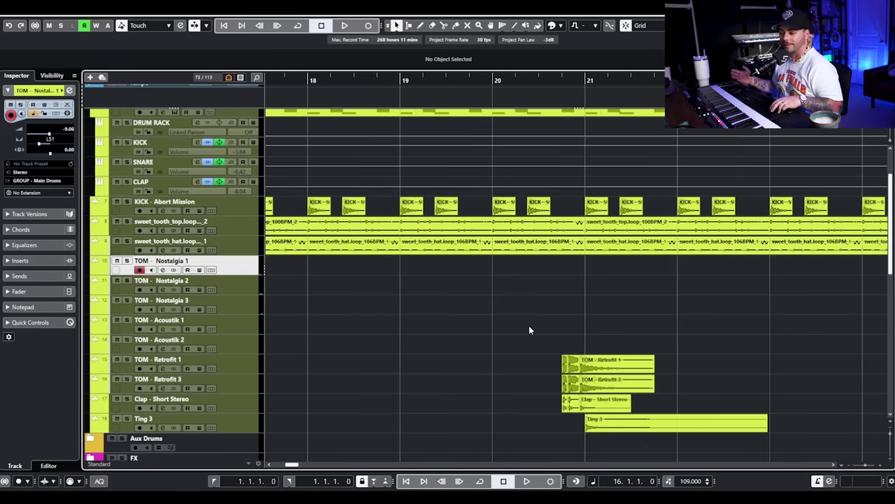
scroll(529, 326, "down", 3)
scroll(521, 323, "right", 3)
scroll(504, 308, "left", 1)
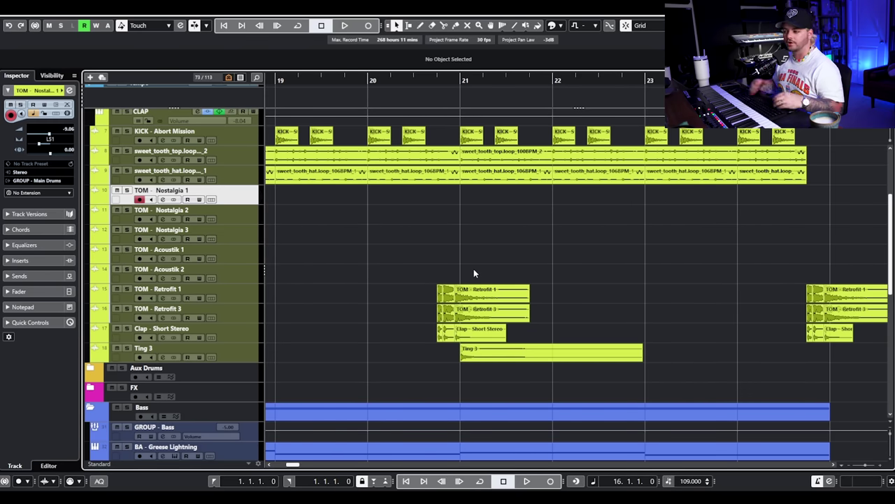
scroll(473, 269, "down", 3)
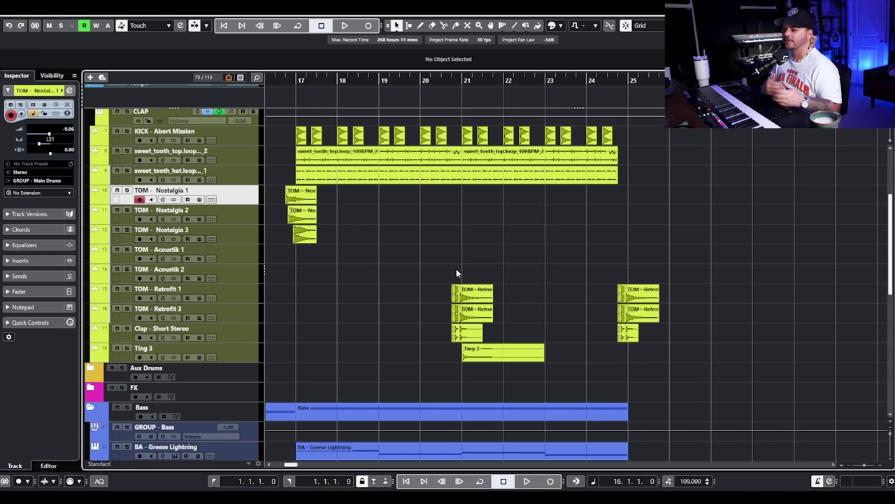
scroll(350, 224, "up", 4)
left_click_drag(308, 357, 294, 342)
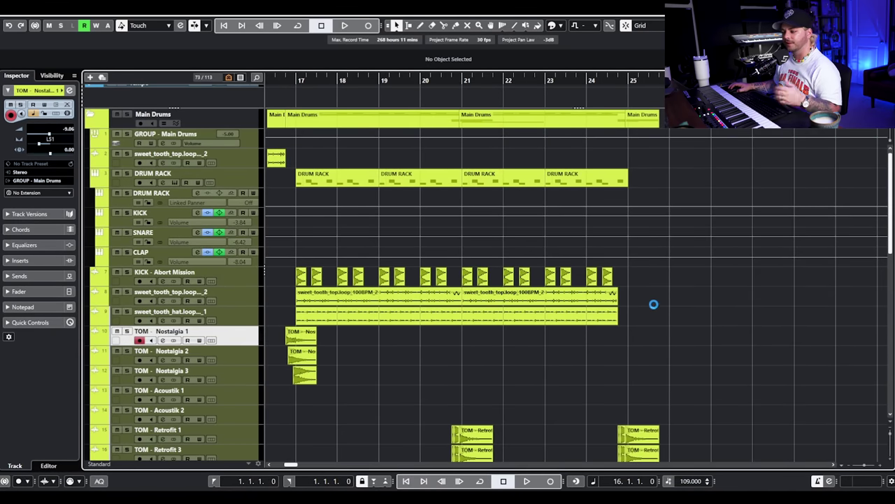
left_click(615, 314)
scroll(579, 332, "down", 3)
left_click(546, 297)
scroll(461, 241, "up", 3)
- Solo the TOM - Retrofit 1, TOM - Retrofit 3 and Clap - Short Stereo tracks and play their fill from bar 20
left_click(426, 82)
left_click_drag(128, 290, 130, 331)
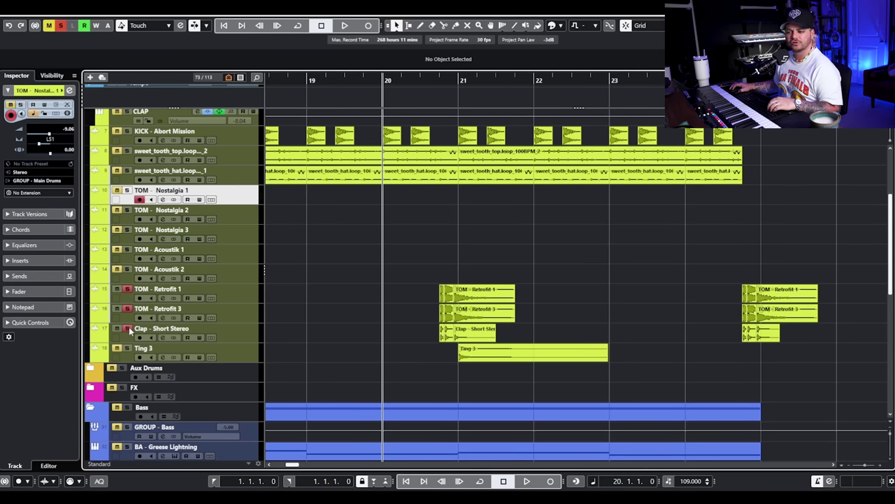
left_click(264, 293)
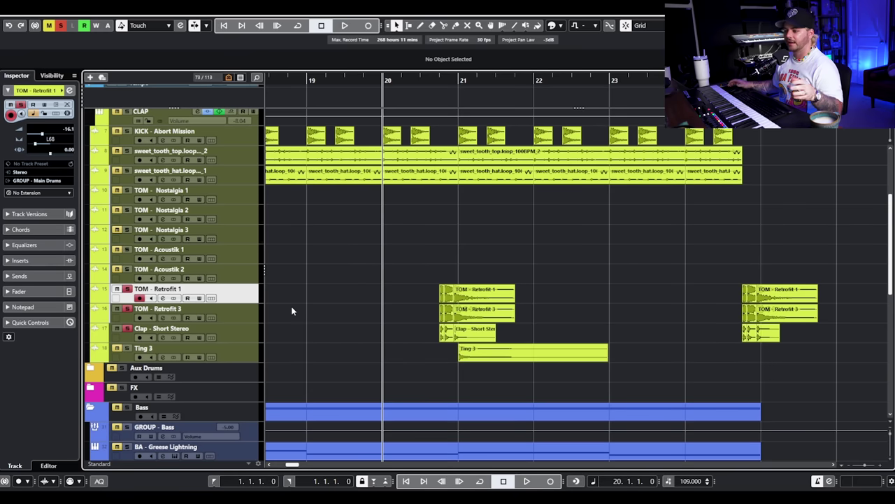
left_click(234, 331)
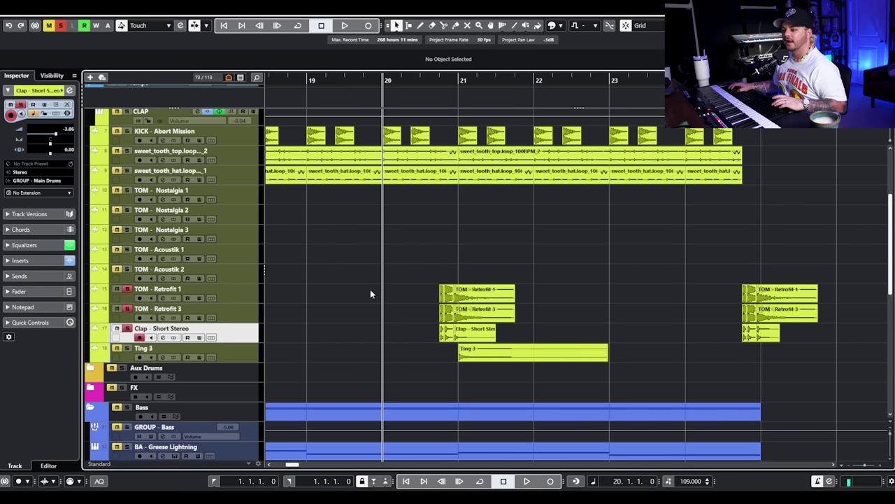
key("space")
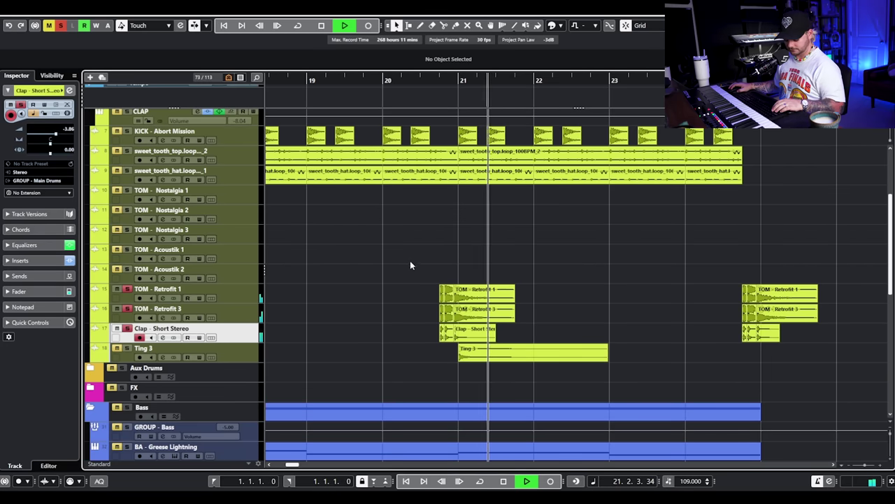
key("space")
- Solo all Main Drums tracks, play them from bar 20 to hear the fill in context, and remove the solo
key("g")
key("g")
key("g")
scroll(124, 120, "up", 5)
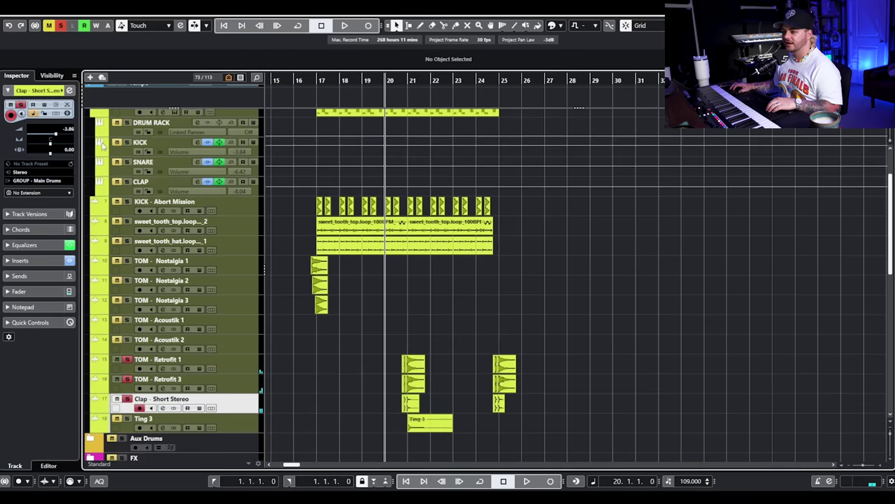
scroll(402, 324, "down", 3)
key("h")
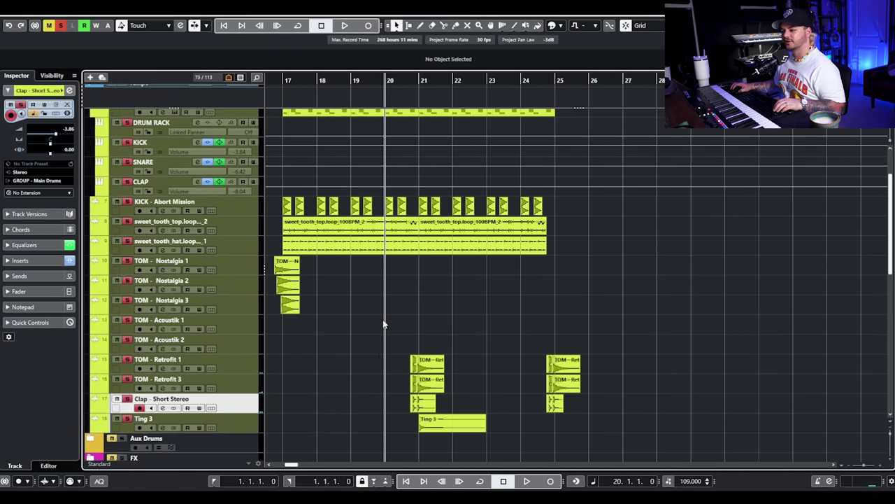
key("space")
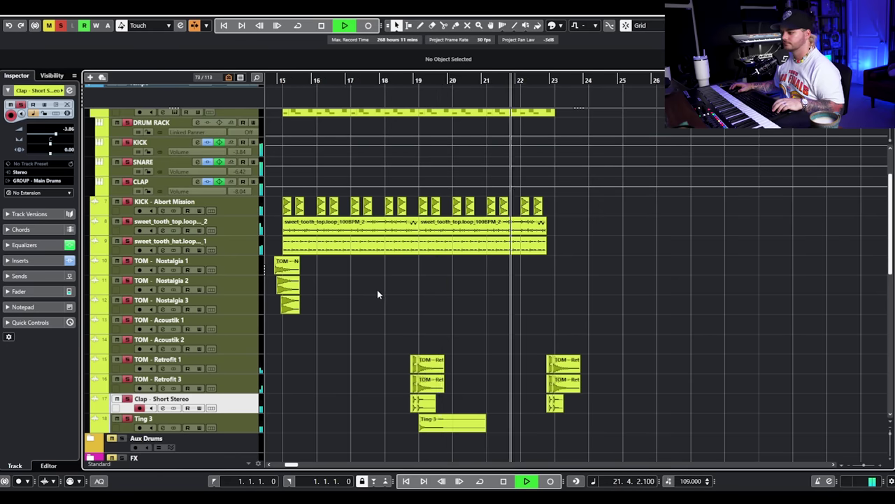
key("space")
scroll(445, 294, "left", 3)
scroll(448, 287, "down", 2)
scroll(451, 280, "up", 3)
left_click(127, 115)
- Play the full arrangement from bar 9 and stop it shortly before bar 10
key("g")
scroll(490, 245, "down", 10)
scroll(446, 256, "up", 4)
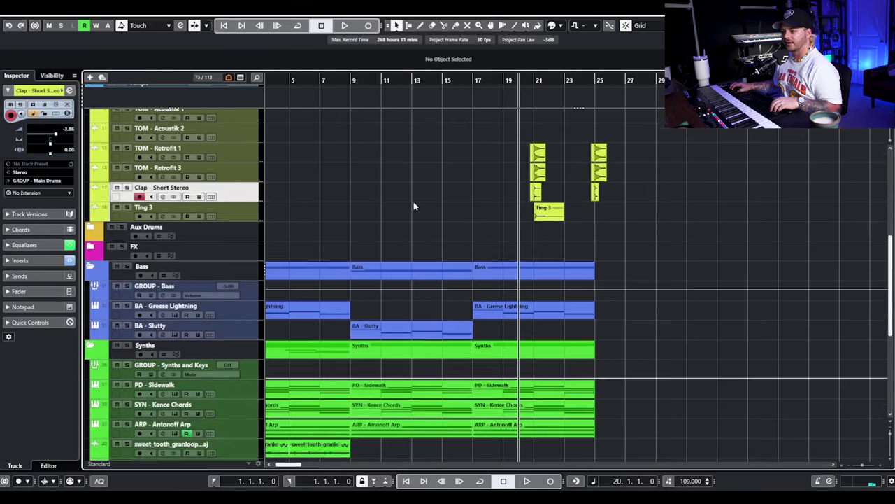
scroll(413, 206, "up", 3)
left_click(349, 84)
scroll(426, 202, "up", 9)
scroll(489, 266, "down", 9)
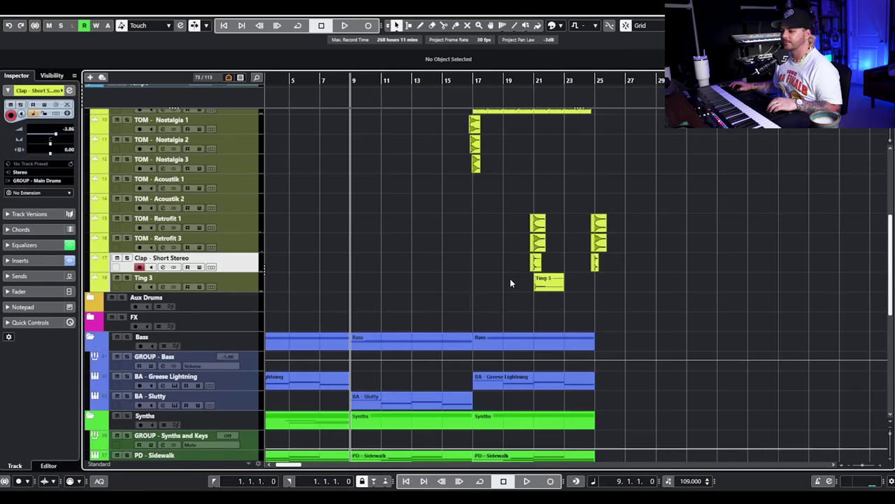
key("space")
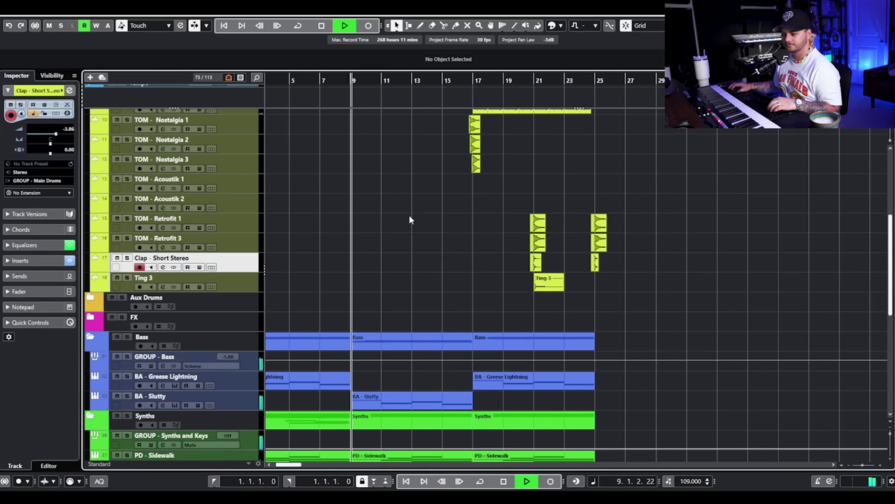
scroll(433, 226, "down", 12)
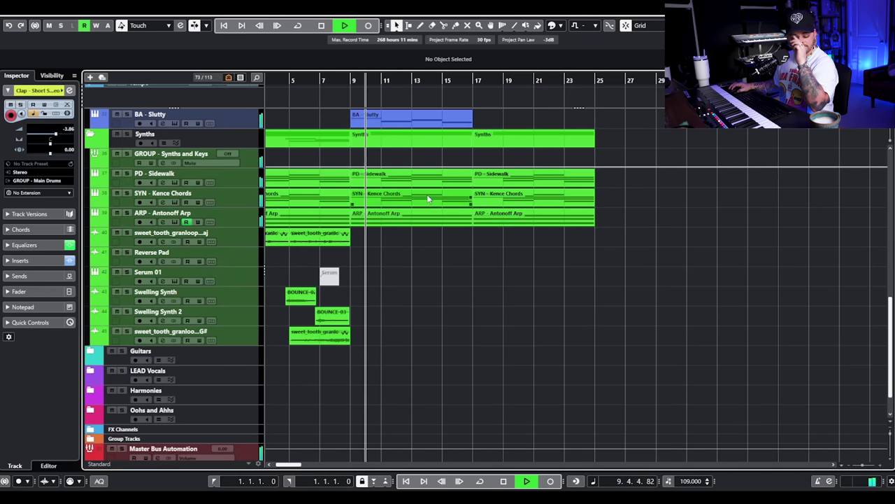
key("space")
- Play the full arrangement from bar 16 through the drum fills around bars 17 and 21, and stop playback
left_click(457, 81)
key("space")
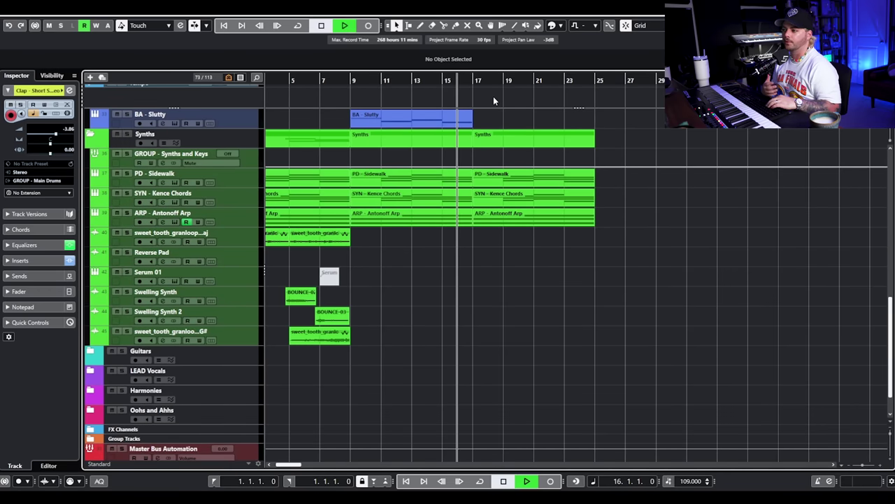
scroll(500, 132, "up", 5)
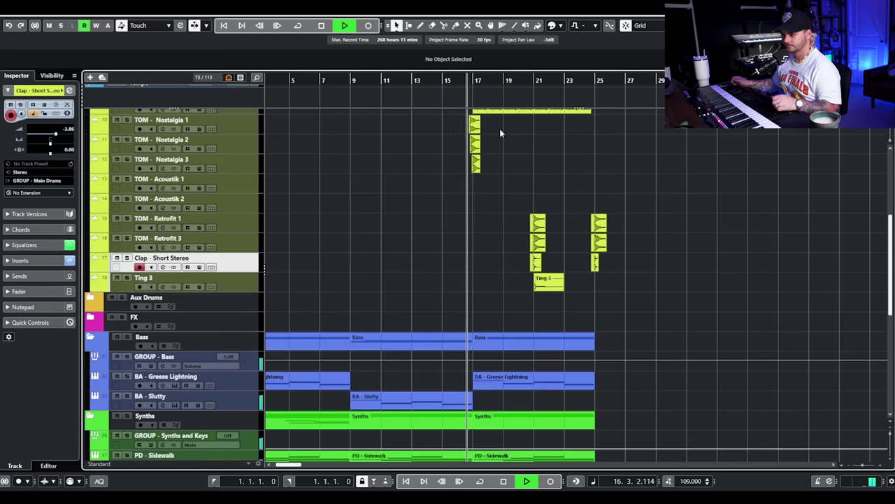
scroll(498, 137, "up", 4)
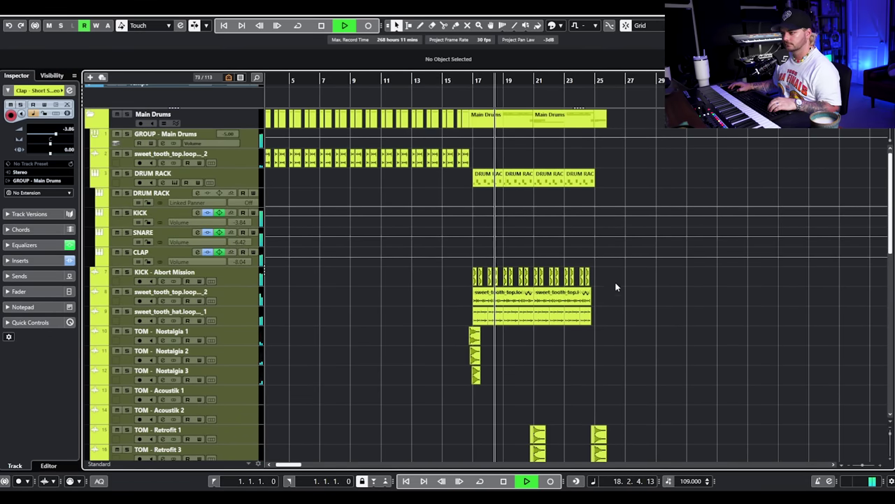
scroll(592, 284, "up", 3, "ctrl")
scroll(549, 278, "down", 3)
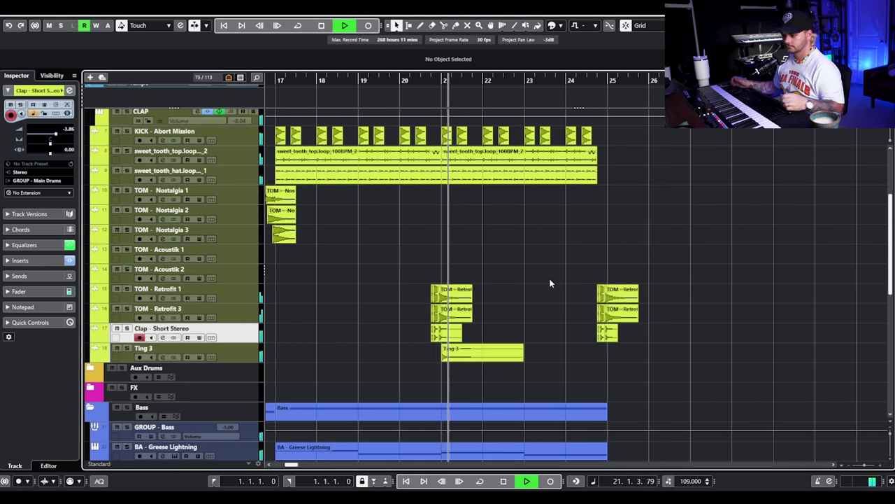
scroll(543, 290, "down", 2, "ctrl")
key("space")
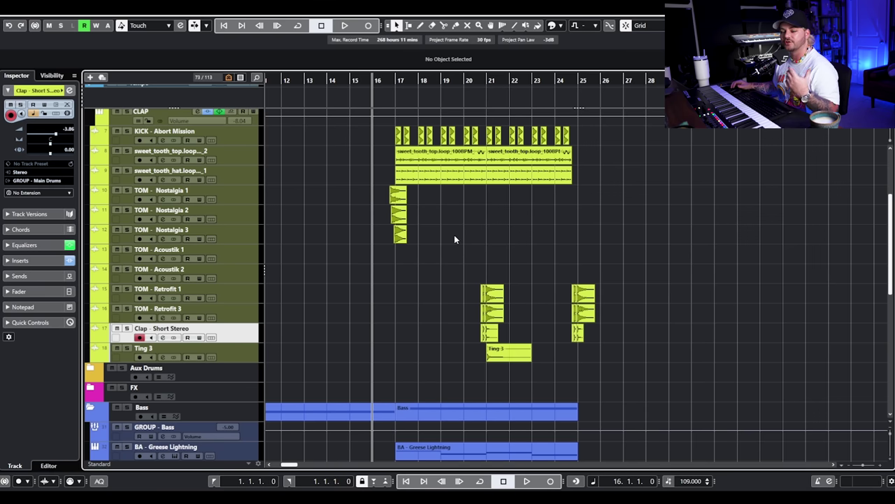
- Open the DRUM RACK clip at bar 25, examine the low notes at bar 26, and close the note editor
scroll(454, 235, "up", 3)
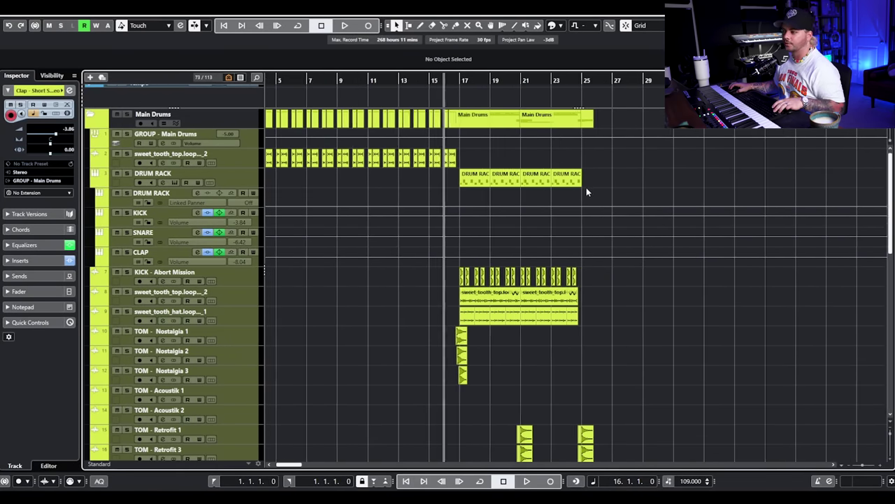
scroll(453, 330, "down", 3)
scroll(459, 233, "up", 4)
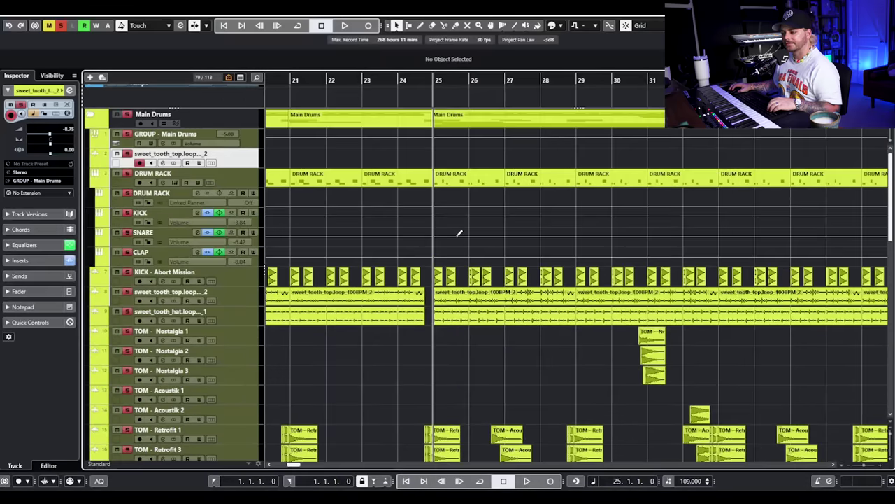
scroll(608, 283, "down", 3)
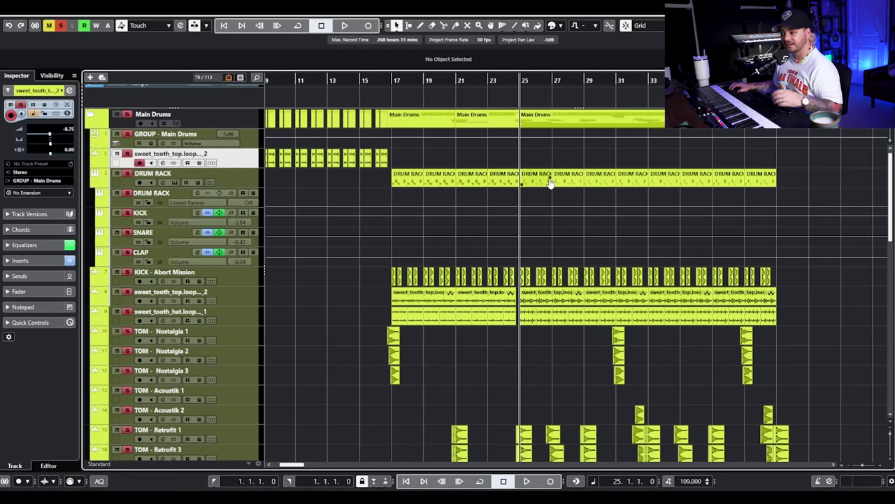
scroll(550, 183, "up", 5)
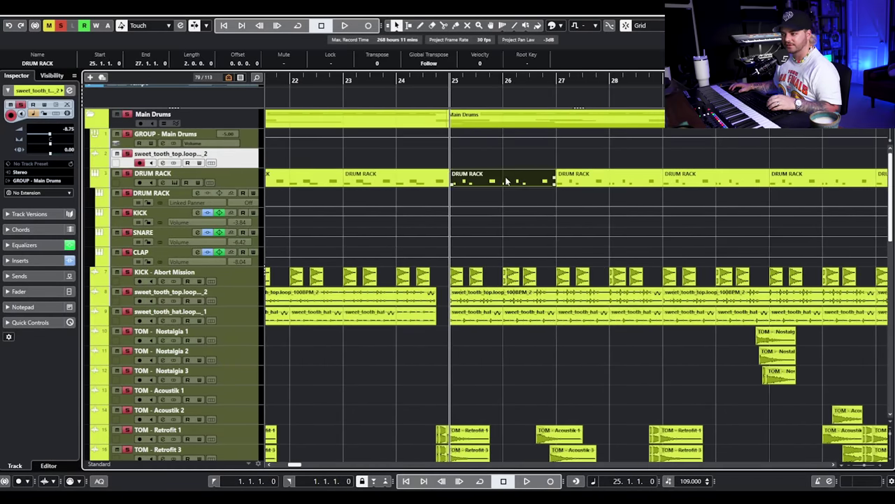
double_click(506, 181)
scroll(182, 318, "up", 3)
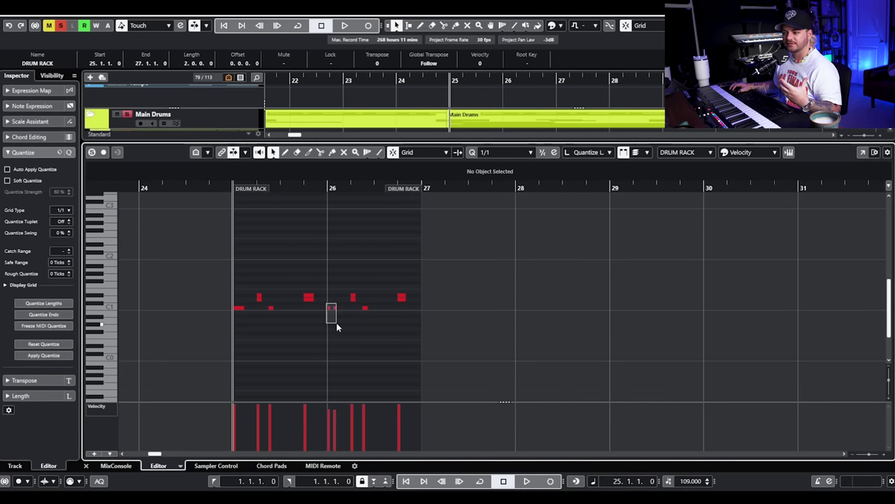
left_click_drag(335, 326, 339, 323)
key("ctrl+e")
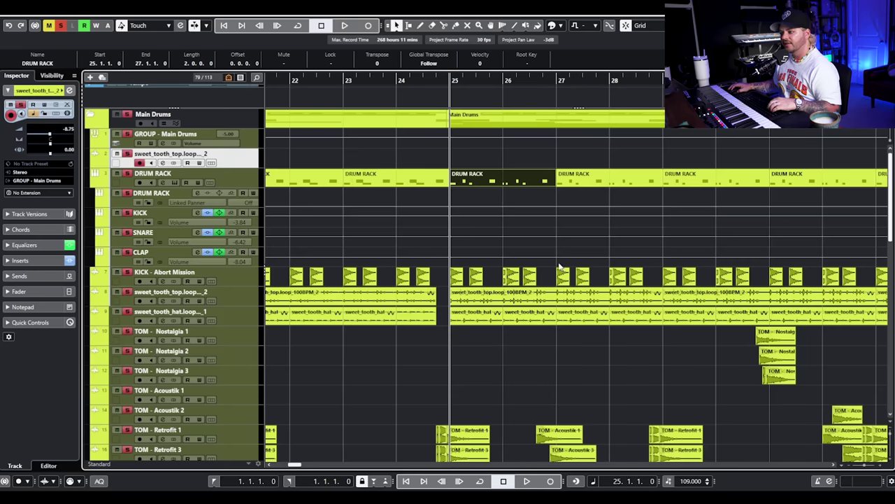
- Play the Main Drums from bar 25 with the solo removed from the four loop tracks below Clap - Short Stereo...OK
scroll(507, 263, "down", 5)
scroll(512, 297, "up", 2)
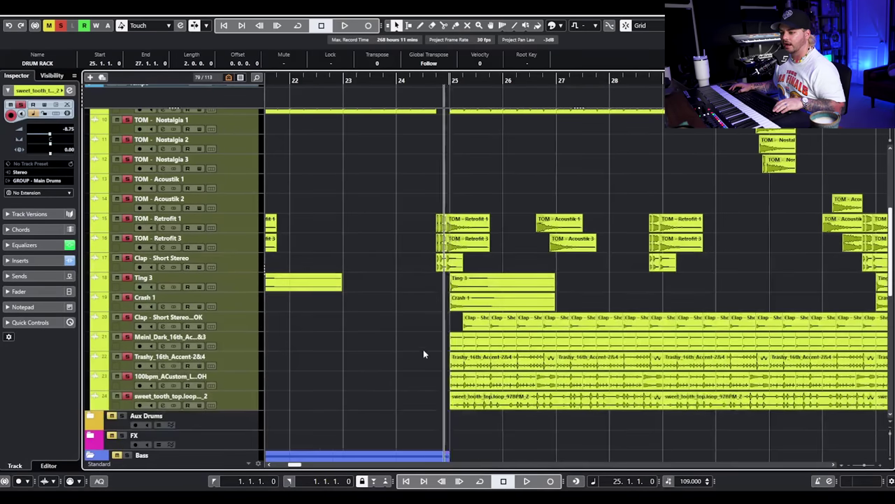
scroll(423, 349, "down", 3, "ctrl")
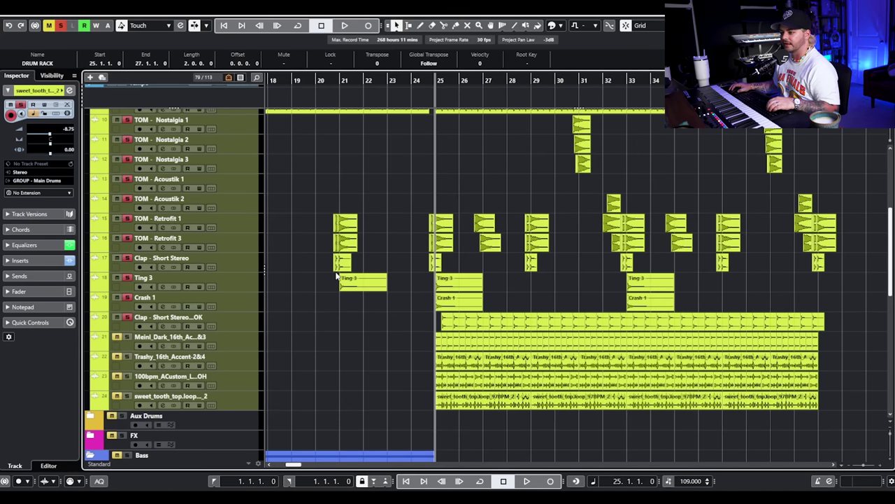
key("space")
scroll(342, 263, "right", 2)
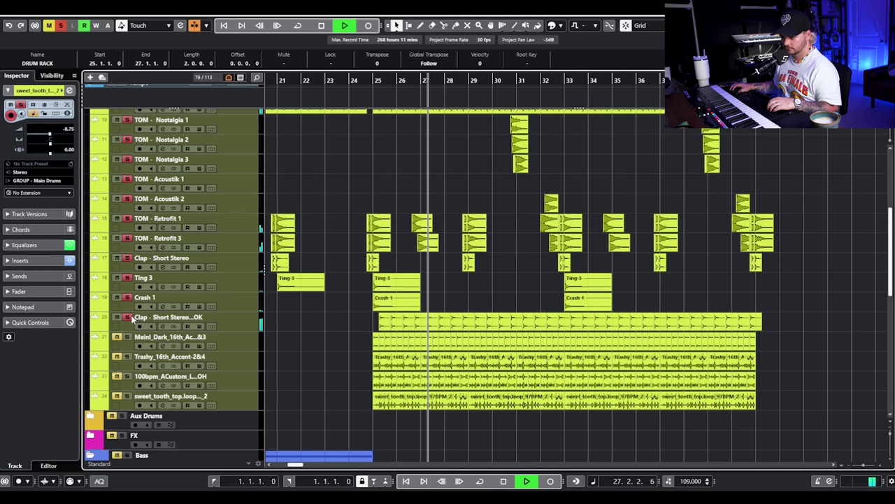
key("space")
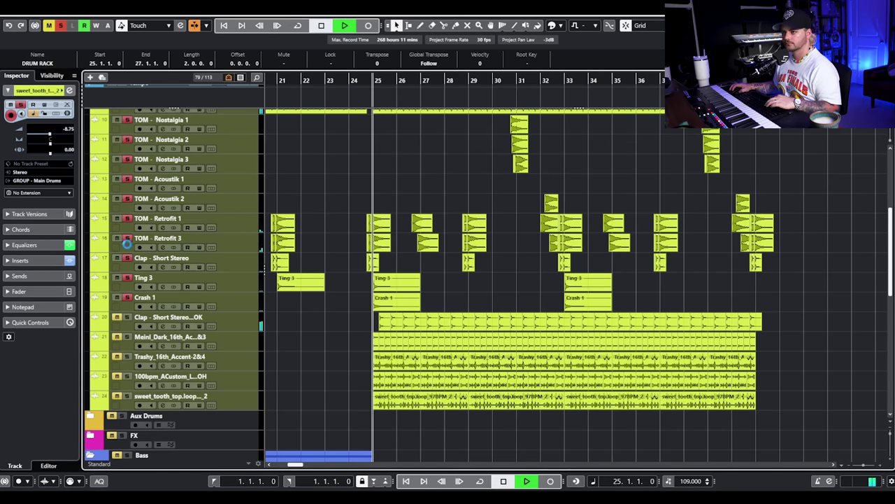
- Solo only the Clap - Short Stereo...OK track and play it from bar 25
left_click(127, 316)
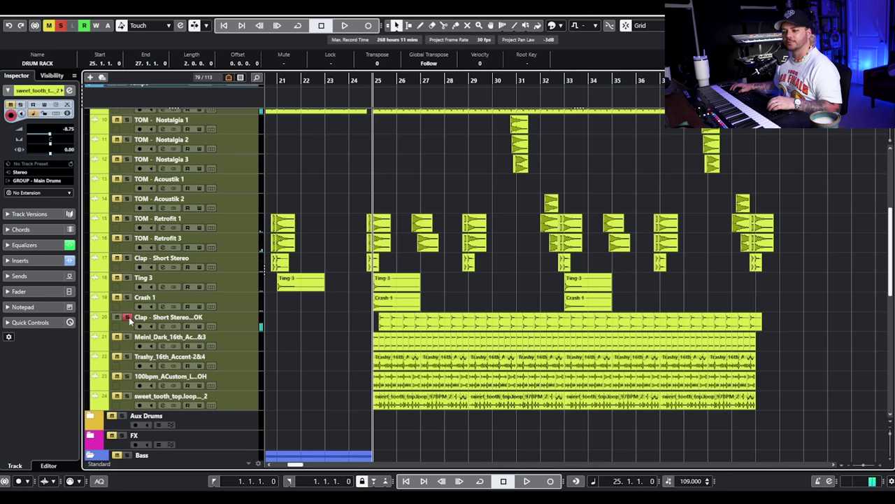
key("space")
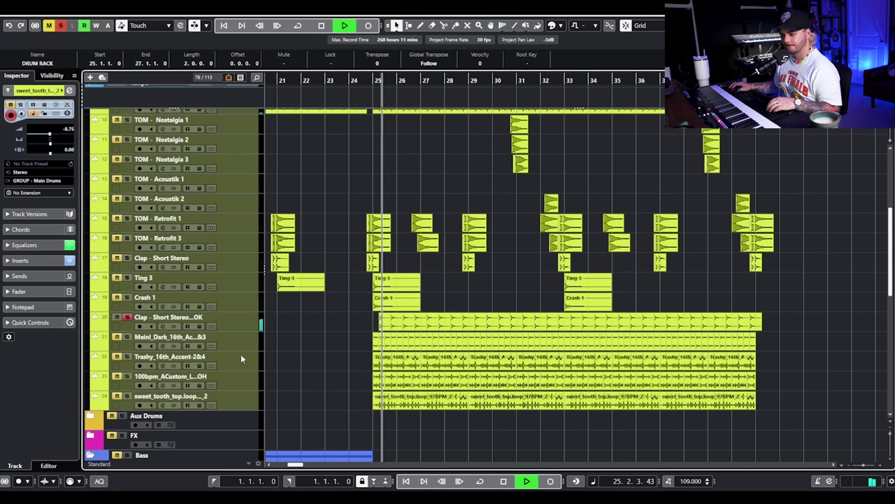
key("space")
- Solo the Meinl_Dark_16th and Trashy_16th_Accent-2&4 tracks together and play them from bar 25
left_click(128, 335)
key("h")
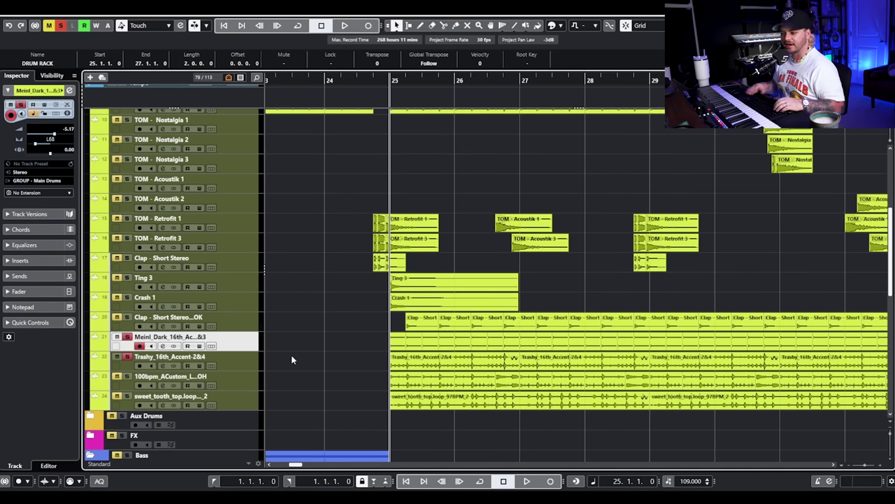
key("g")
key("h")
key("h")
key("h")
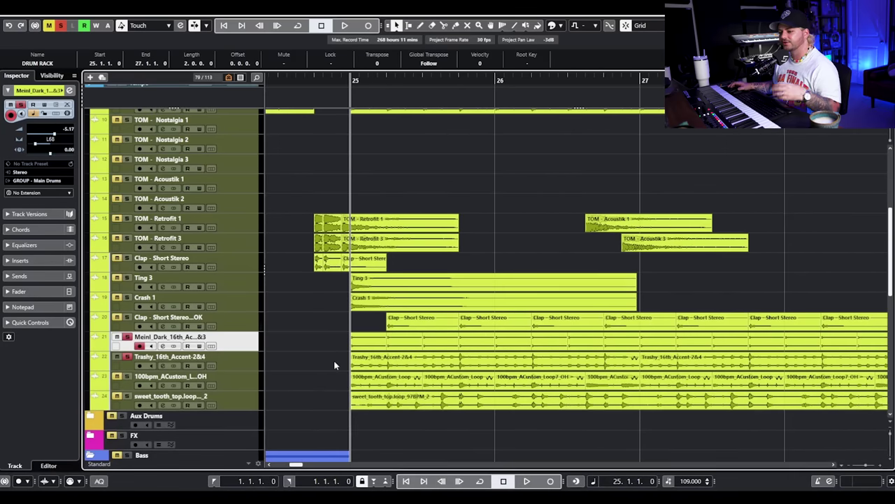
key("g")
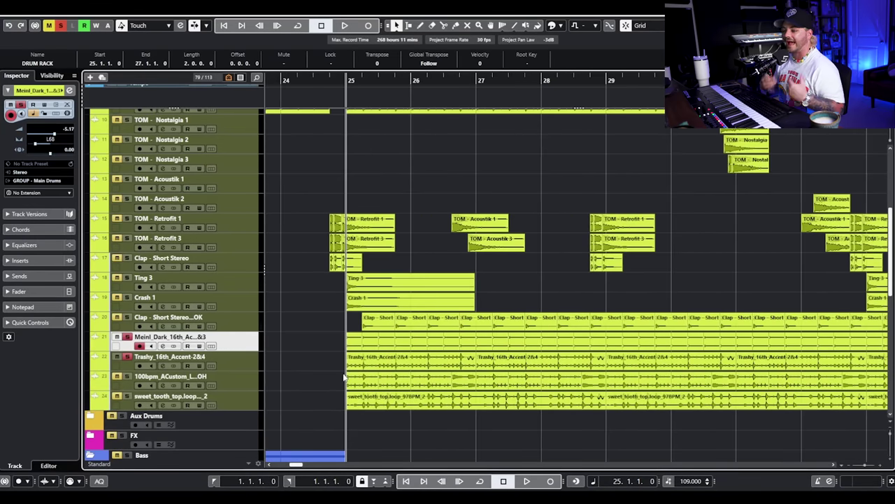
key("space")
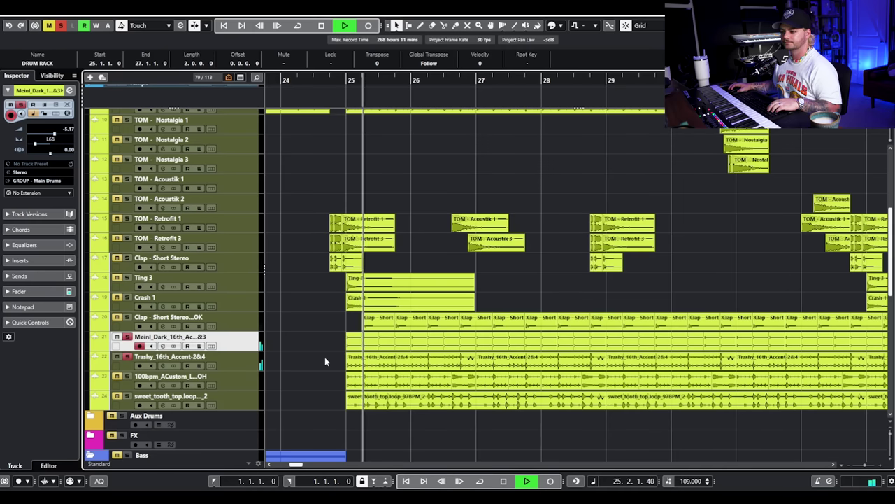
key("g")
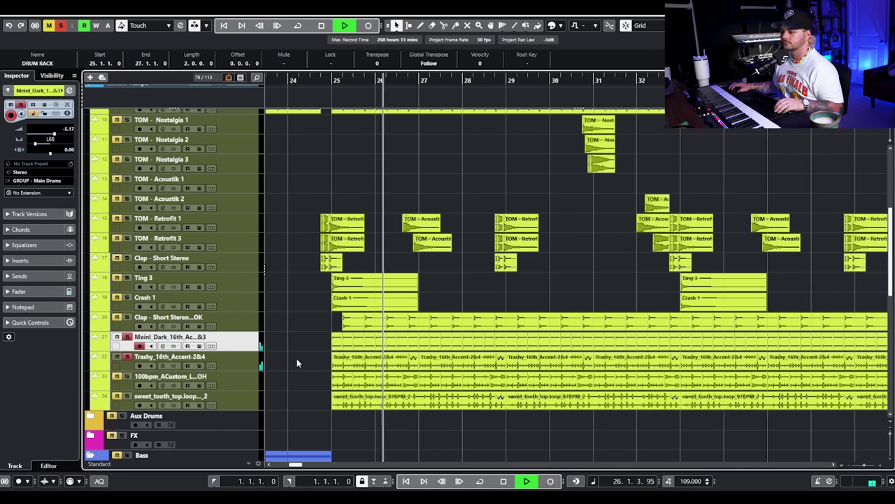
key("space")
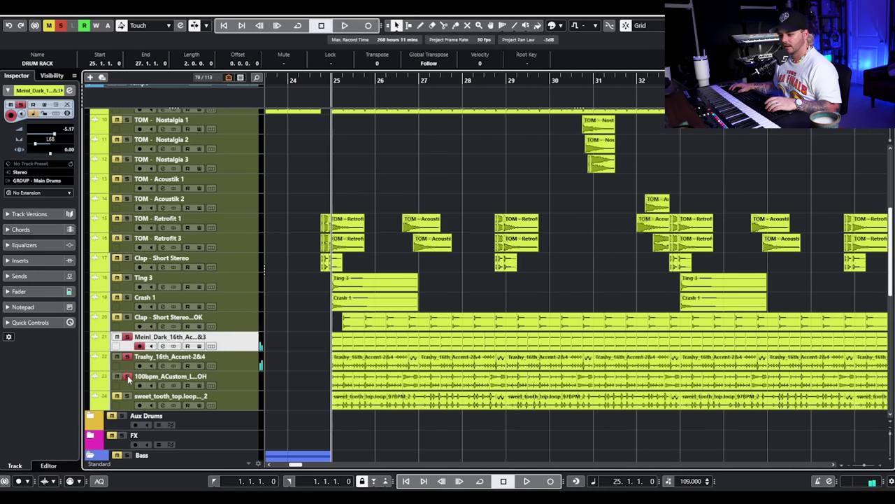
- Add the 100bpm_ACustom loop track to the solo and play the three loops from bar 25
left_click(250, 388)
scroll(362, 386, "up", 3, "ctrl")
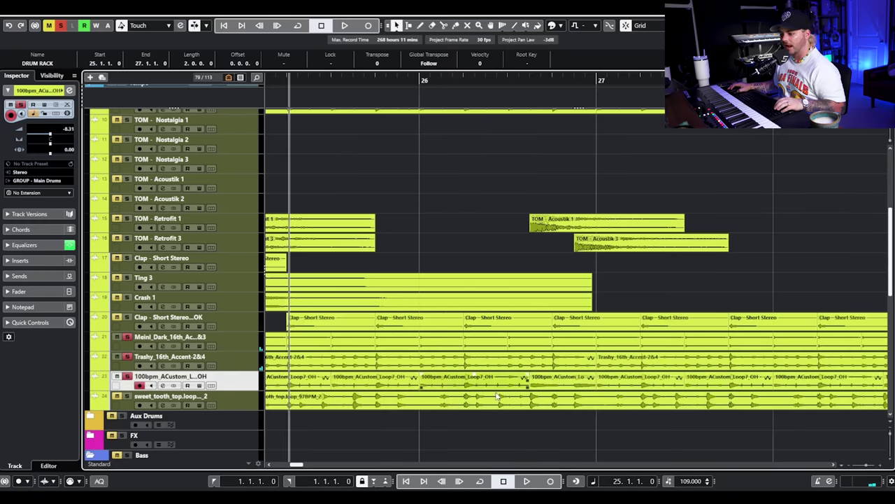
scroll(500, 396, "down", 2, "ctrl")
key("space")
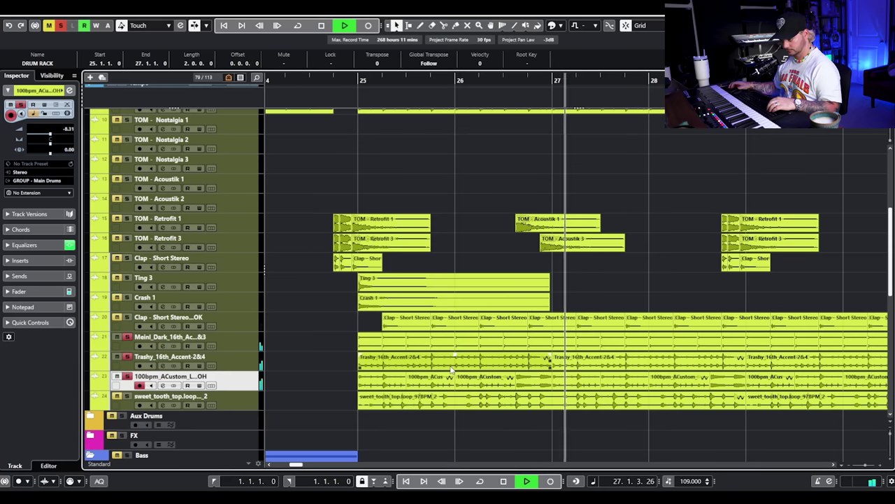
key("space")
- Replace the three soloed loops with the 97BPM sweet_tooth_top.loop track below them and play it from bar 25
left_click(127, 376)
left_click(127, 356)
left_click(127, 336)
left_click(126, 396)
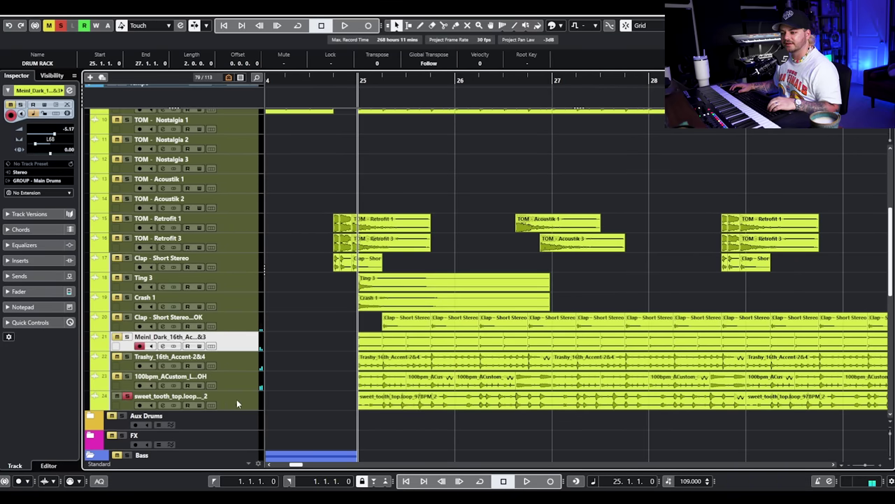
left_click(236, 404)
scroll(462, 427, "down", 2)
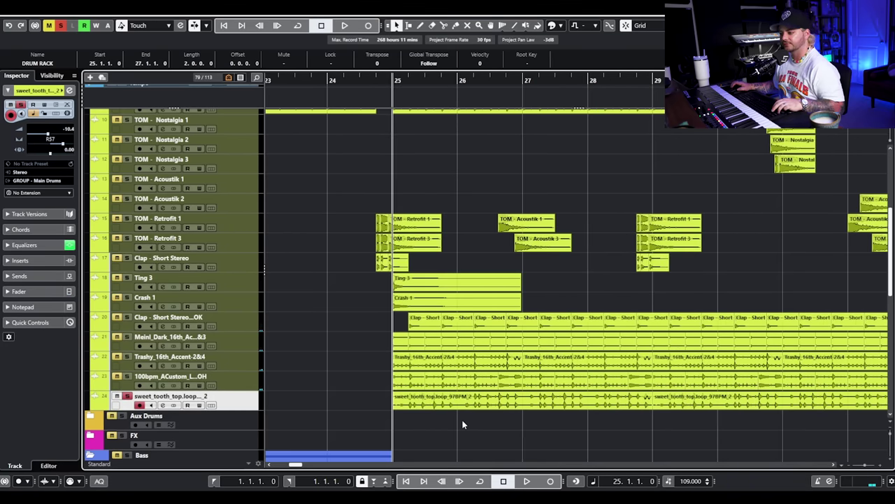
scroll(462, 424, "down", 2)
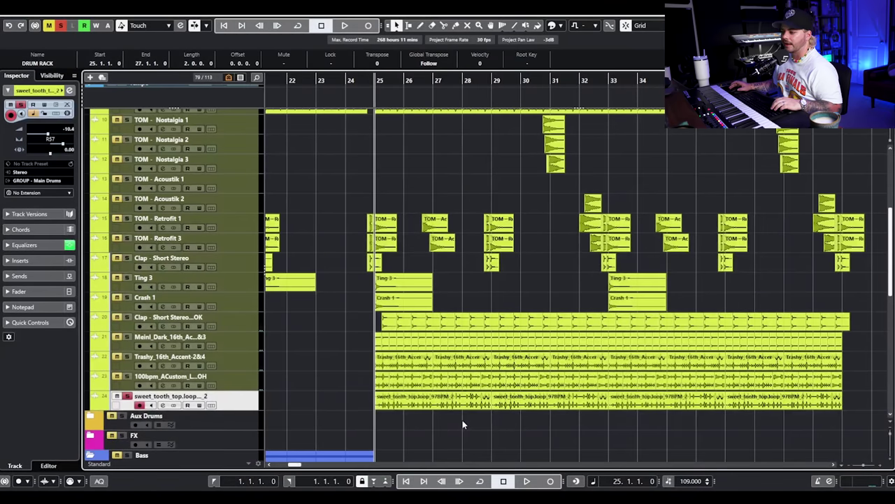
key("space")
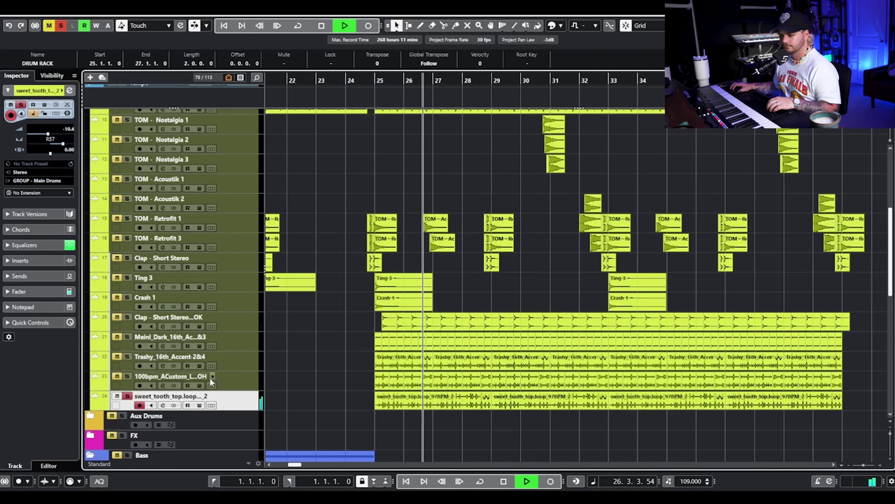
- View the equalizer in the sweet_tooth_top.loop track's channel settings, close the settings, and stop playback
left_click(162, 405)
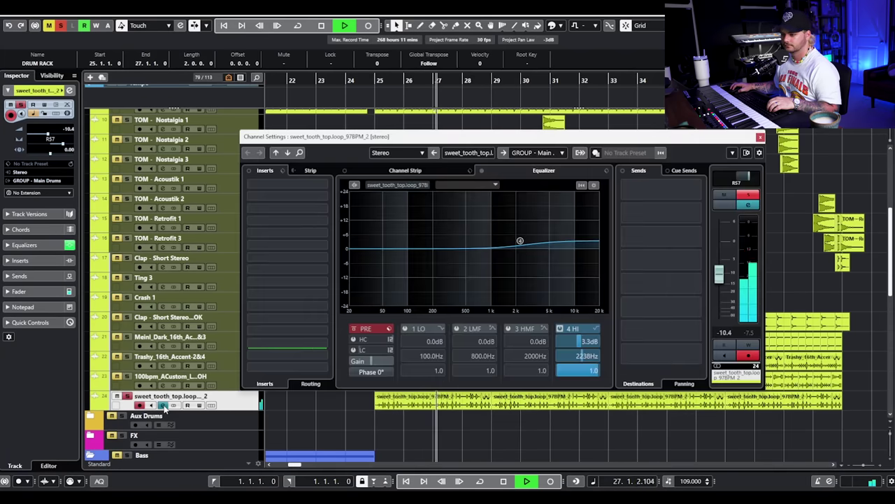
left_click(760, 137)
key("space")
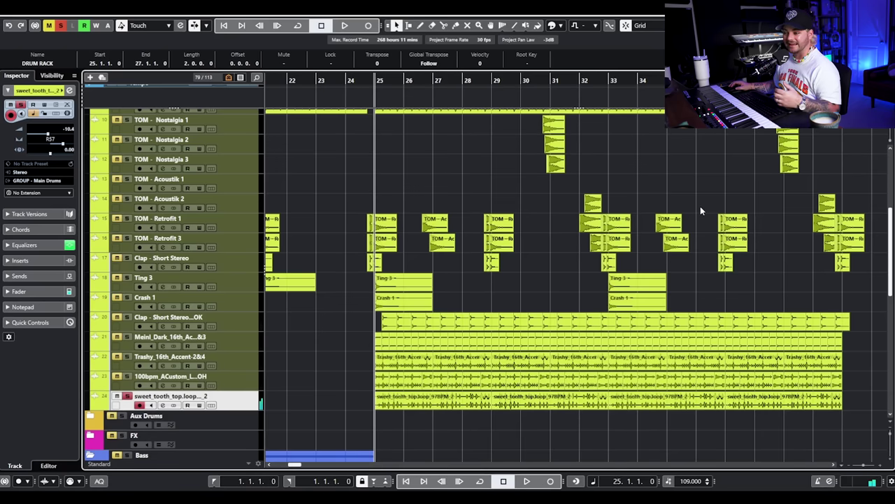
- Solo all Main Drums tracks again and play the complete drum section from bar 25
scroll(396, 192, "up", 5)
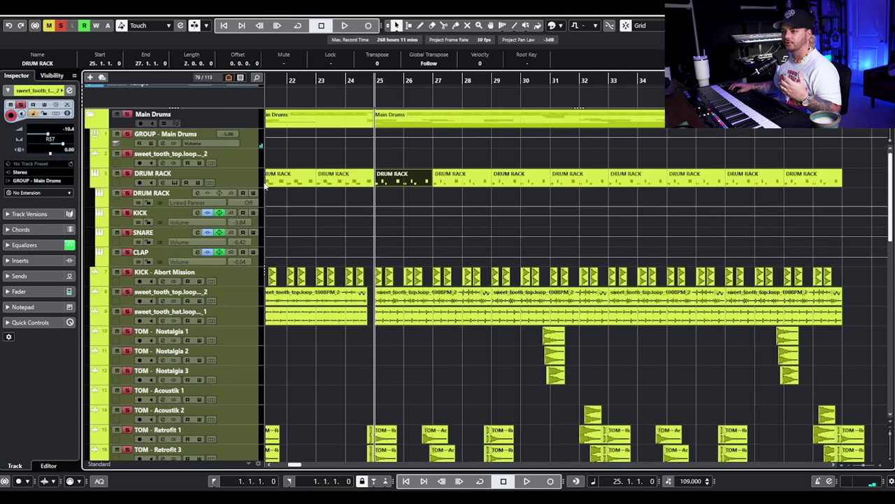
scroll(425, 266, "down", 4)
scroll(427, 266, "up", 2)
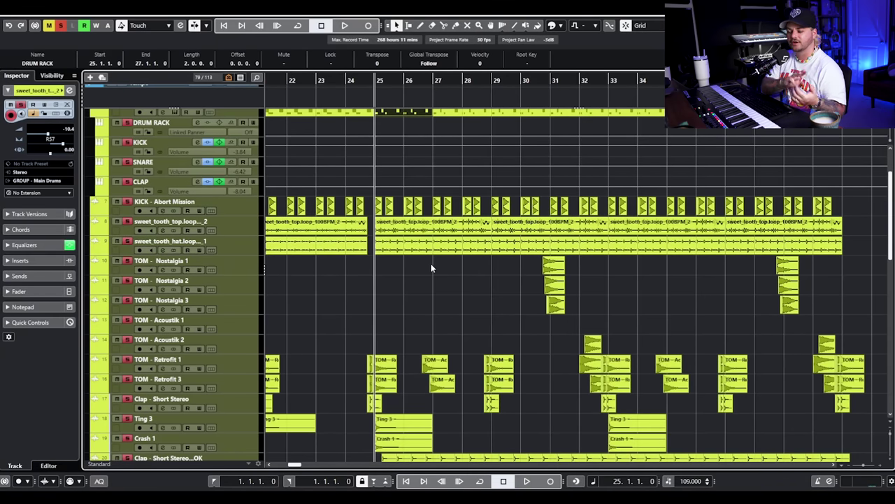
scroll(428, 264, "down", 6)
scroll(426, 259, "up", 3)
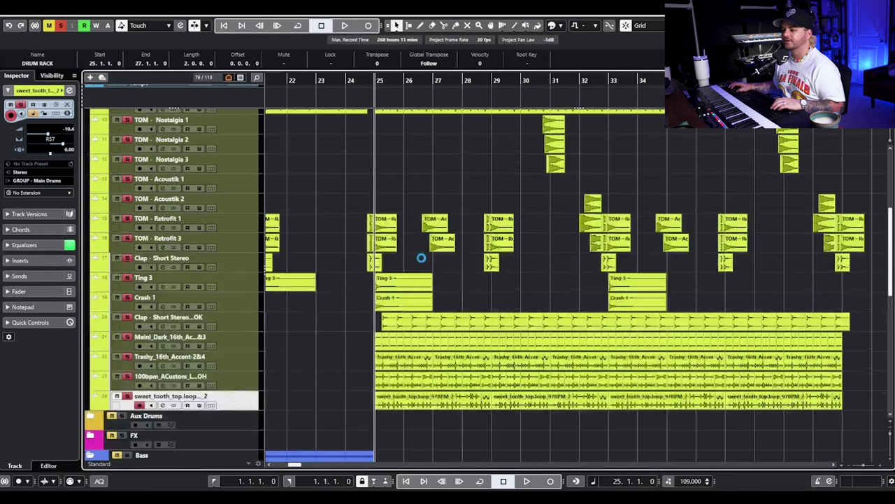
key("space")
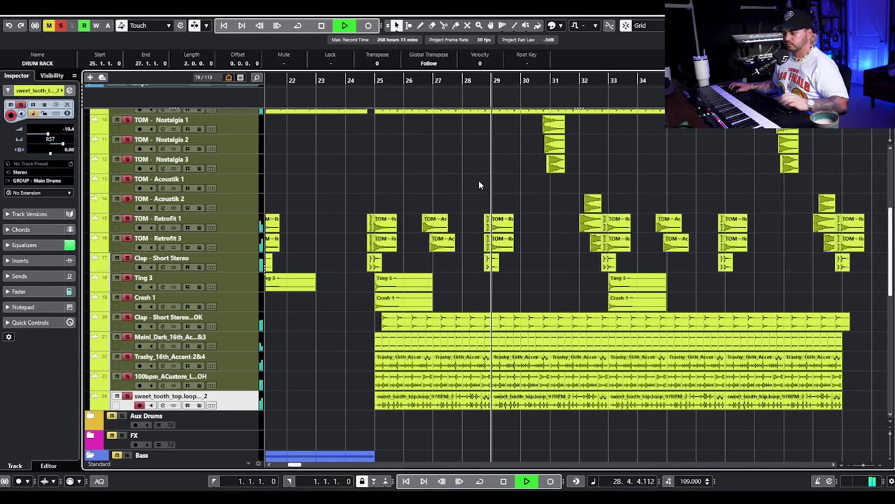
- Stop the drum playback and clear the solo from all Main Drums tracks
scroll(478, 186, "up", 3)
key("space")
scroll(466, 285, "down", 5)
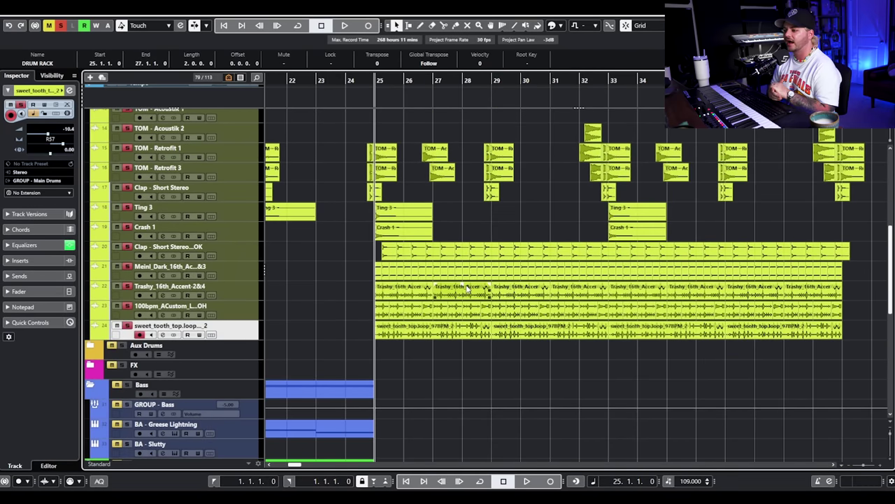
scroll(426, 292, "up", 6)
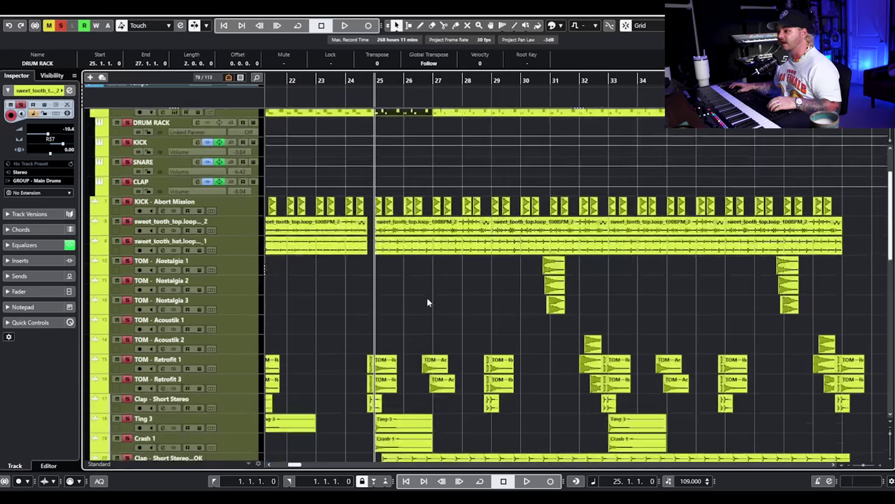
left_click(126, 114)
scroll(387, 245, "down", 7)
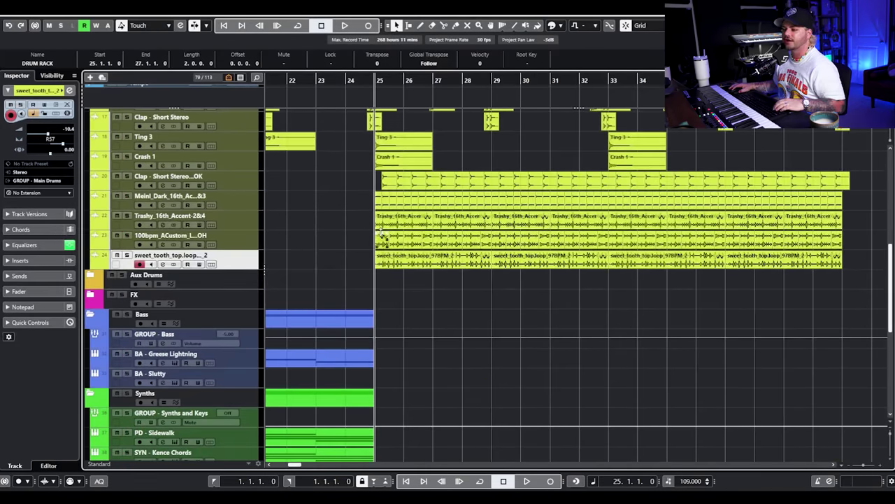
- Zoom out to the bass parts before bar 25 and select the BA - Slutty track
scroll(378, 231, "down", 2)
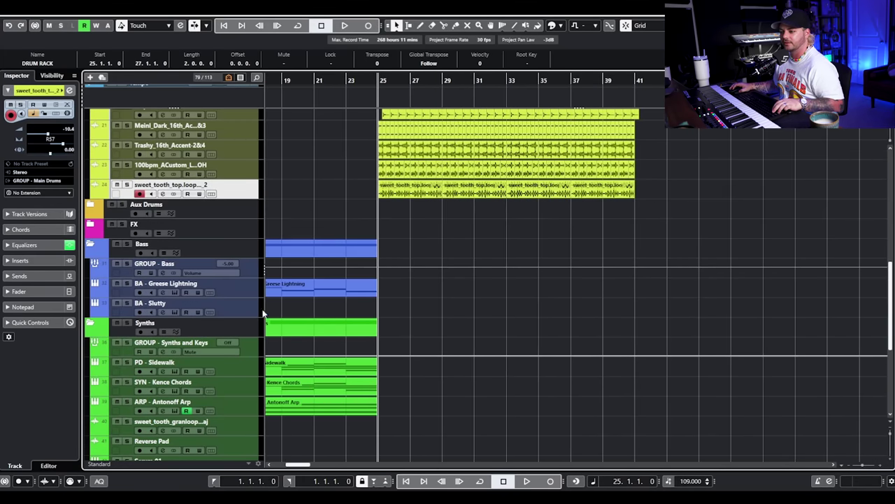
key("g")
key("g")
left_click(241, 309)
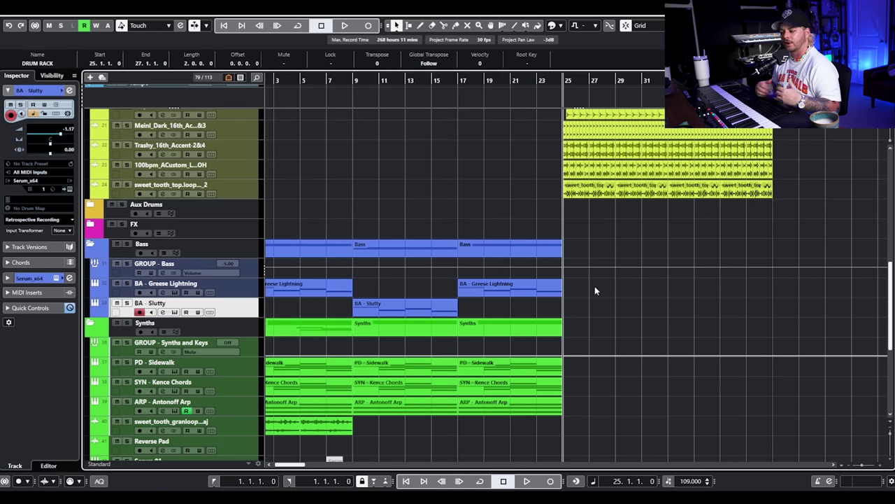
- Solo the BA - Slutty HOOK bass, view its Serum instrument while playing from bar 25, and close the instrument
scroll(630, 245, "down", 3)
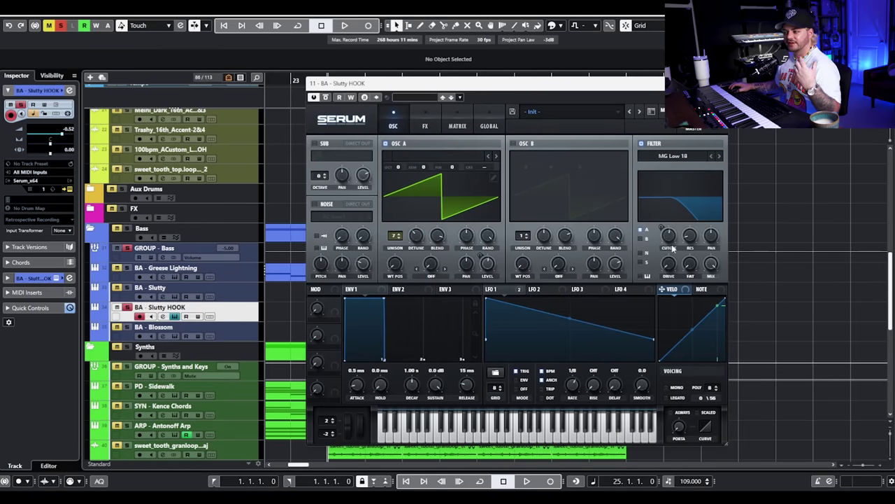
key("space")
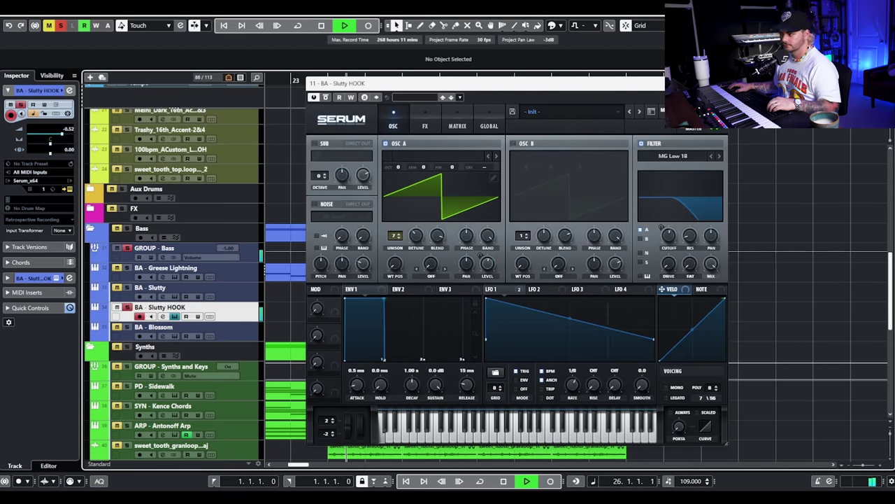
key("space")
left_click(175, 316)
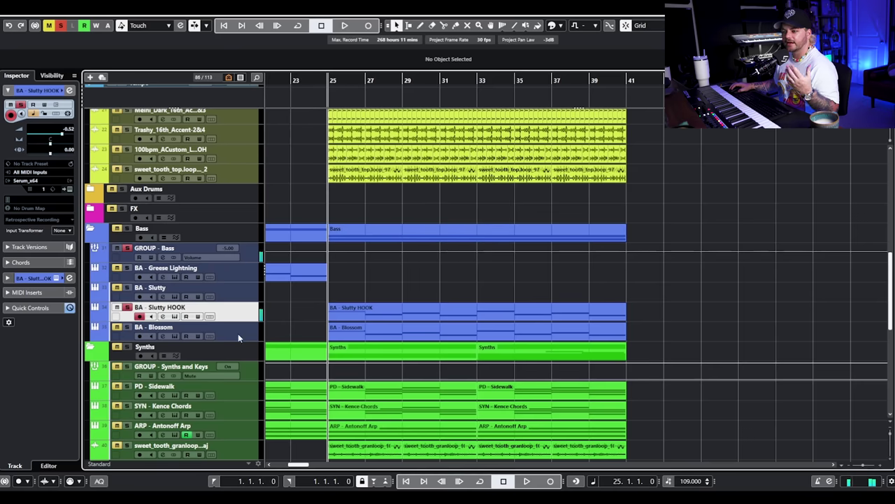
- Solo only the BA - Blossom bass, view its Serum instrument while playing from bar 25, and close the instrument
left_click(139, 328)
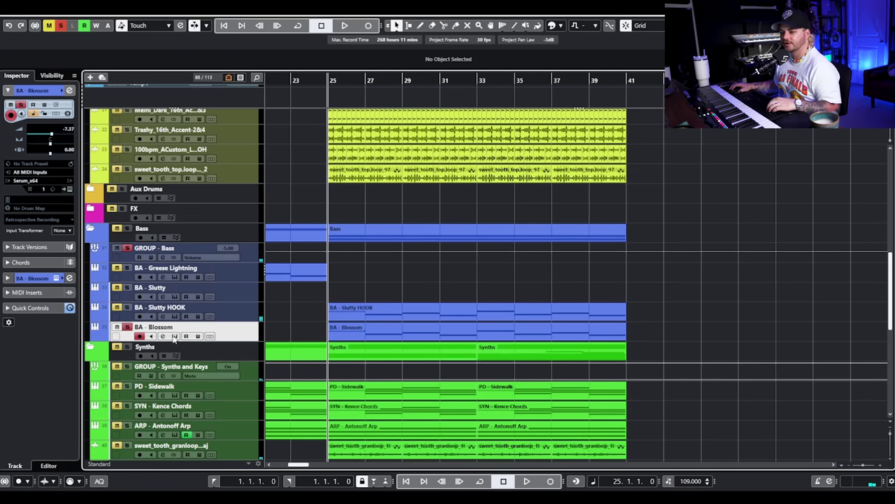
key("Return")
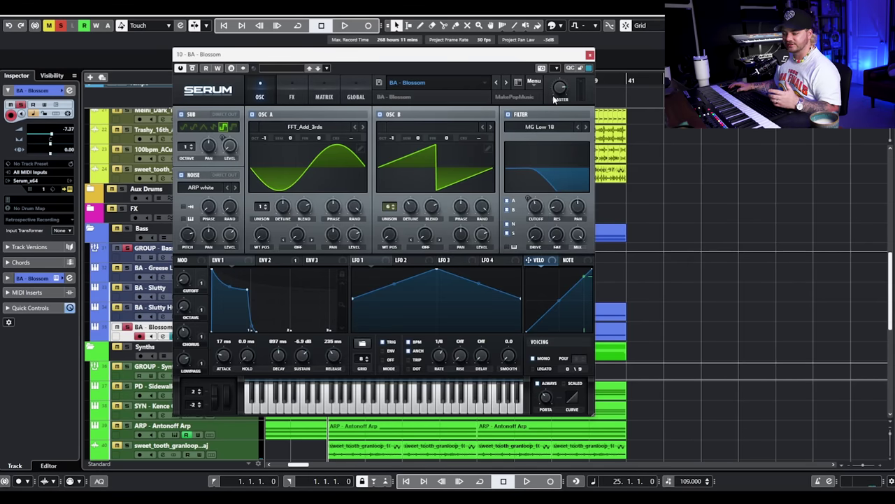
key("space")
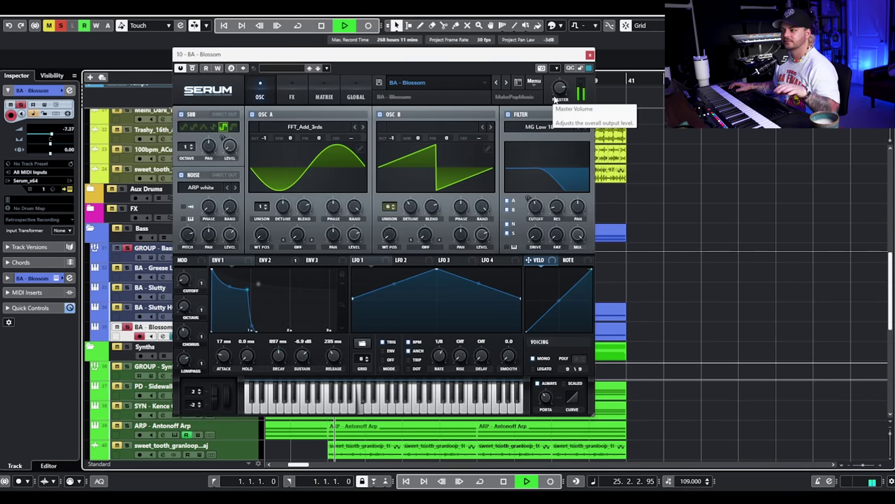
key("space")
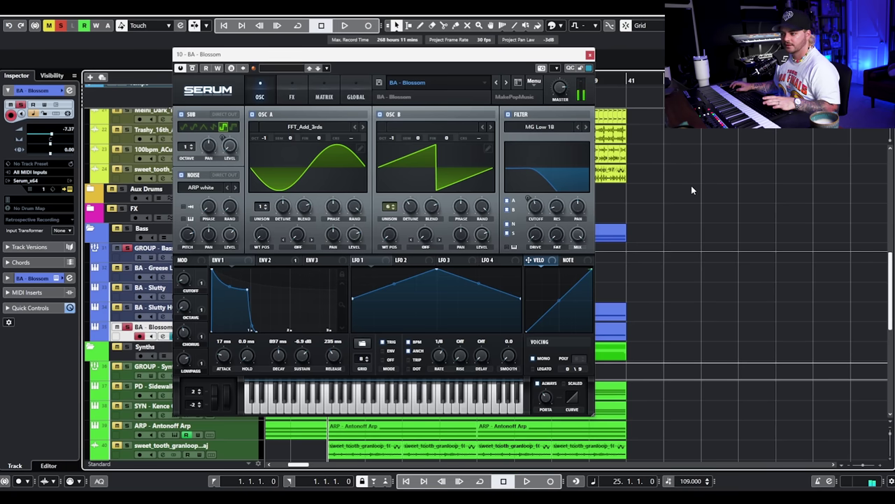
left_click(590, 54)
- Solo BA - Slutty HOOK and BA - Blossom together and play both basses from bar 25
key("space")
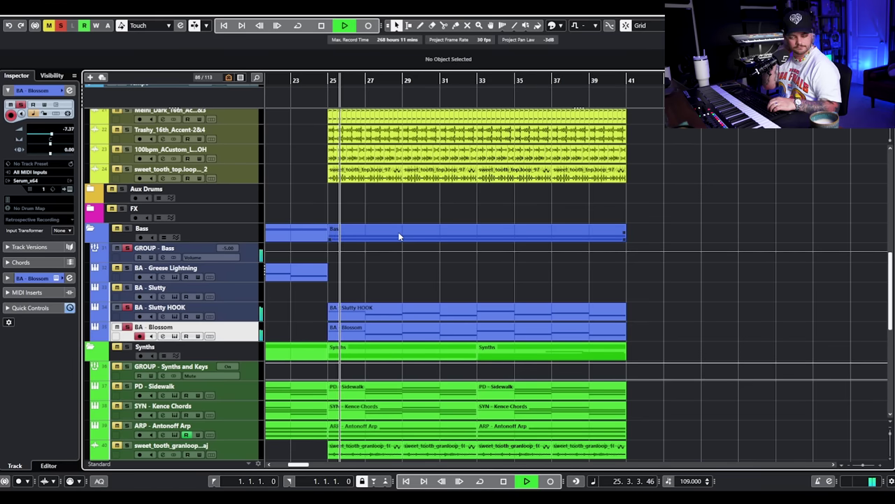
scroll(413, 232, "down", 3)
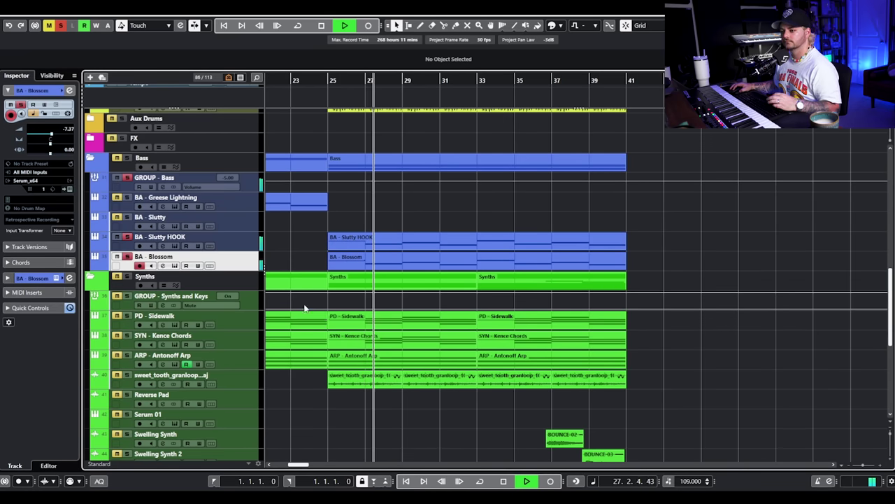
key("space")
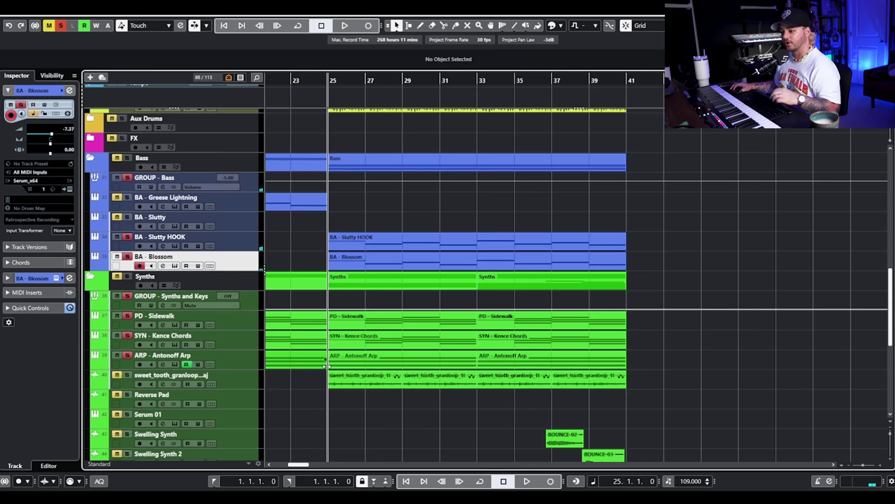
- Play the two soloed basses together with PD - Sidewalk, SYN - Kence Chords and ARP - Antonoff Arp from bar 25
key("space")
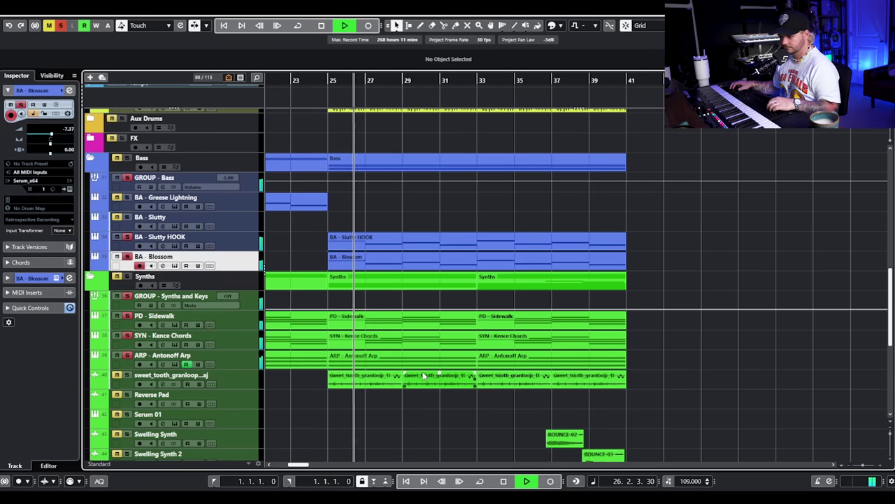
scroll(423, 376, "down", 3)
key("space")
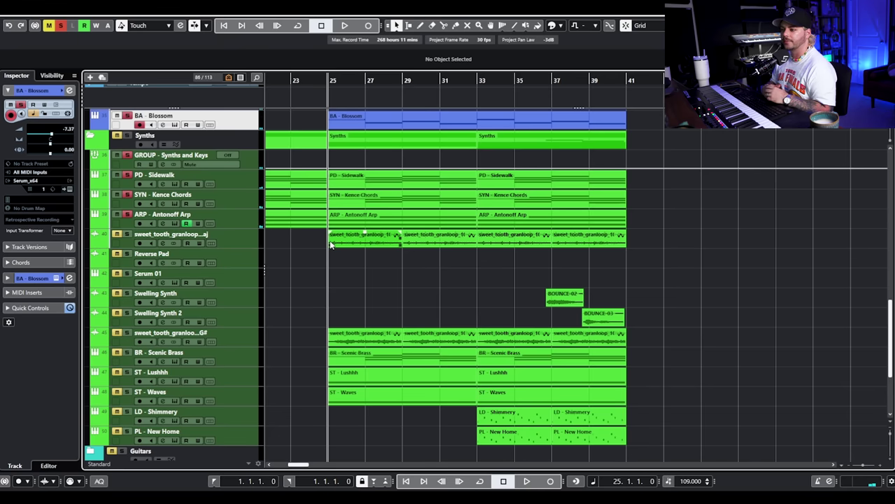
- Show the used automation lanes of the ARP - Antonoff Arp track and zoom in around bar 25
left_click(234, 219)
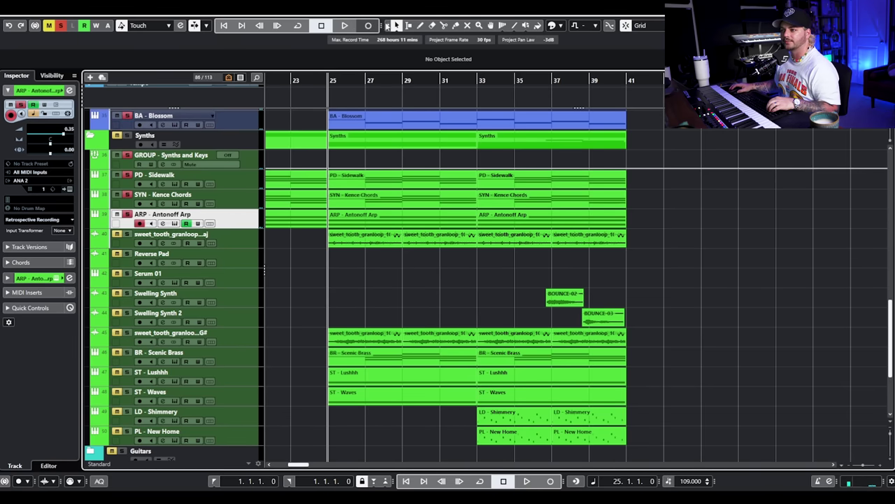
left_click(176, 26)
left_click(197, 138)
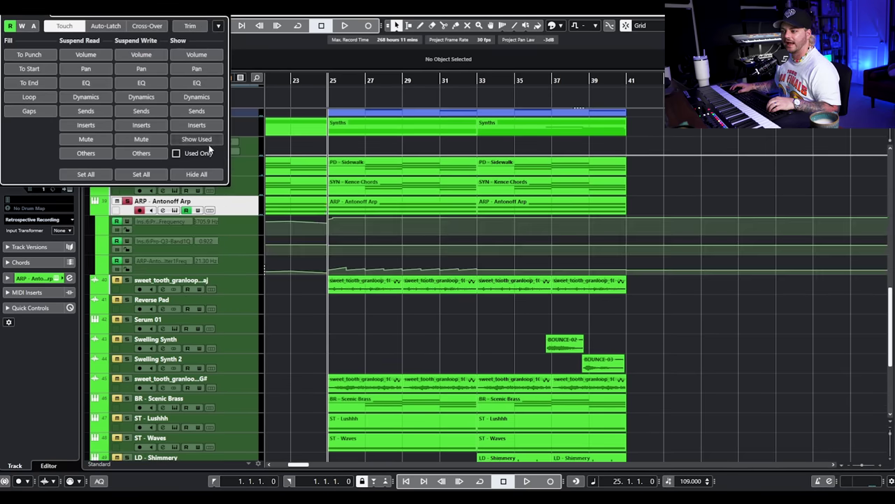
key("h")
key("h")
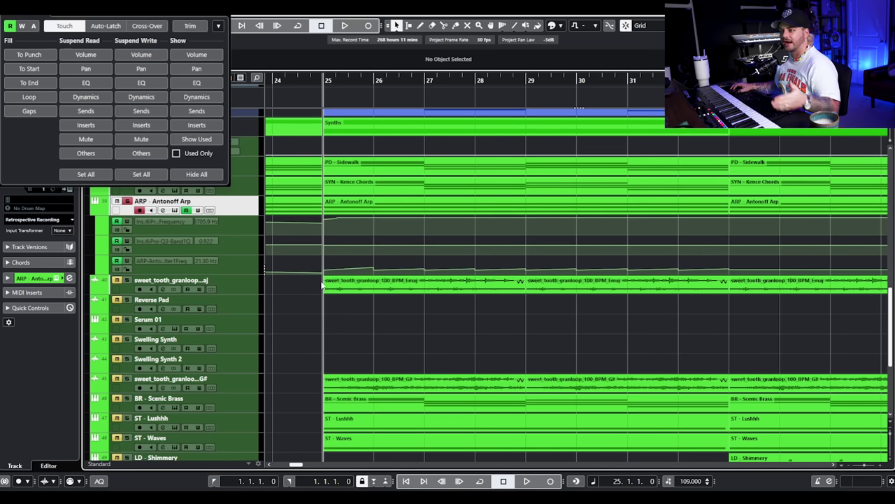
- Play the arp's filter automation from bar 25 with the soloed parts, and zoom back out to the whole section
key("space")
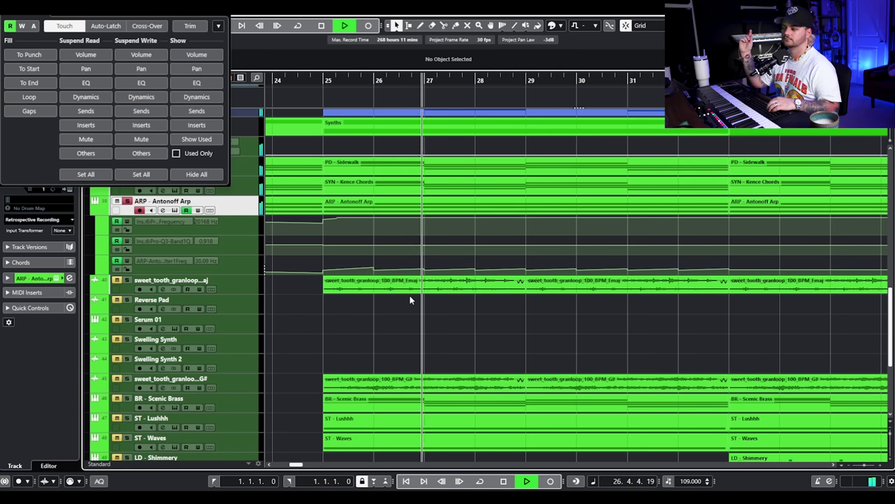
key("space")
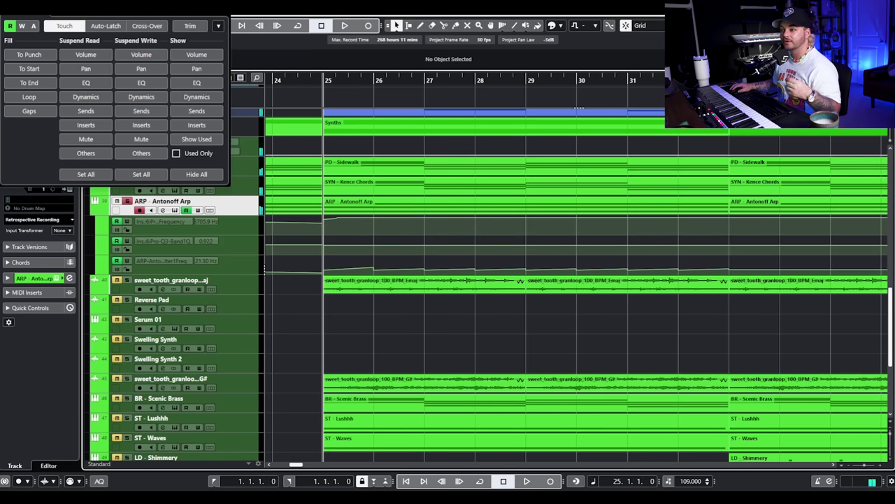
key("g")
key("g")
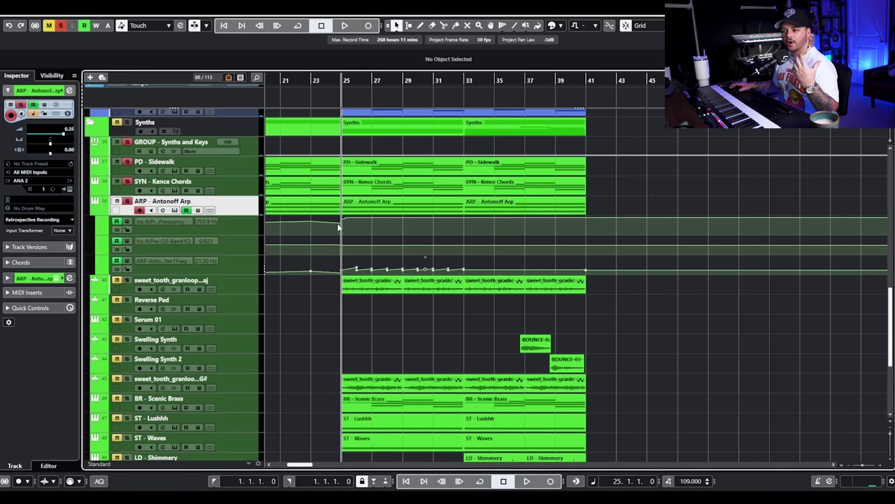
- Clear all solos, solo the sweet_tooth_granloop_100_BPM_Emaj track, and play it from bar 25 with its first clip selected
left_click(127, 143)
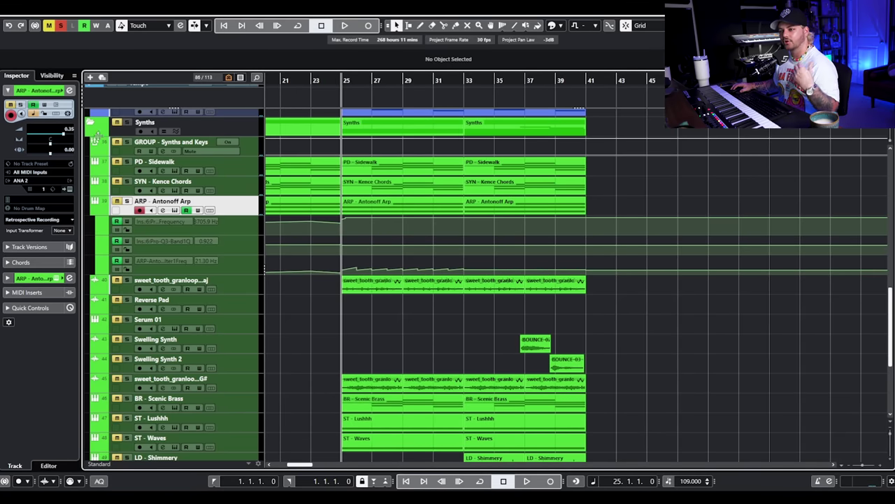
left_click(60, 25)
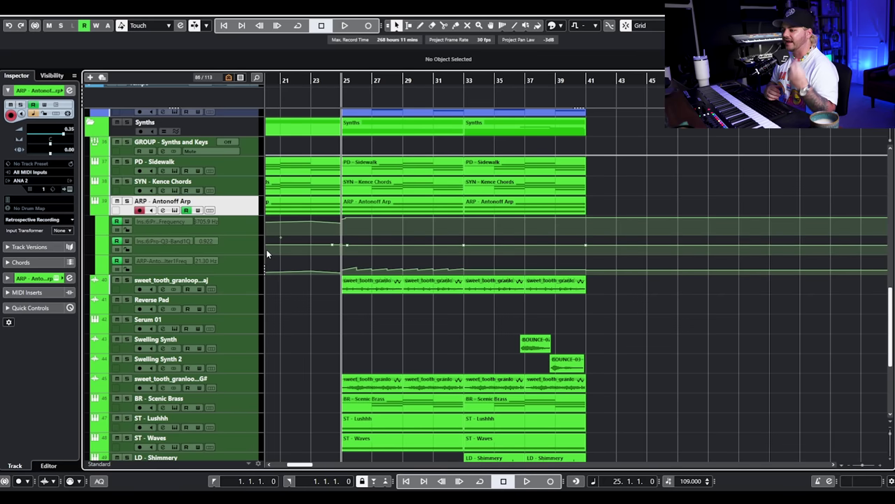
key("h")
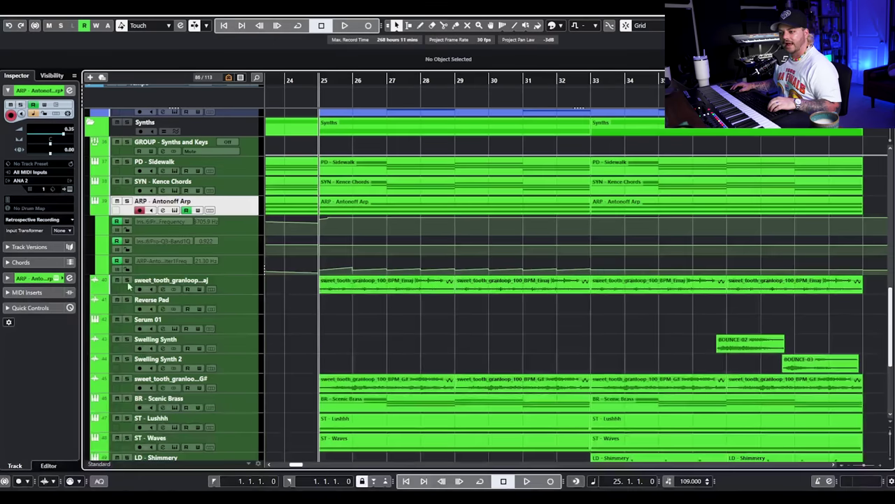
left_click(127, 280)
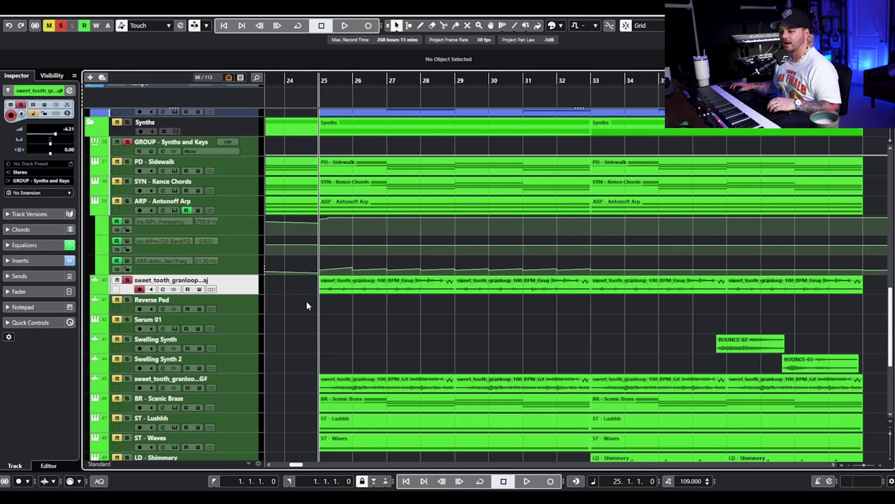
key("space")
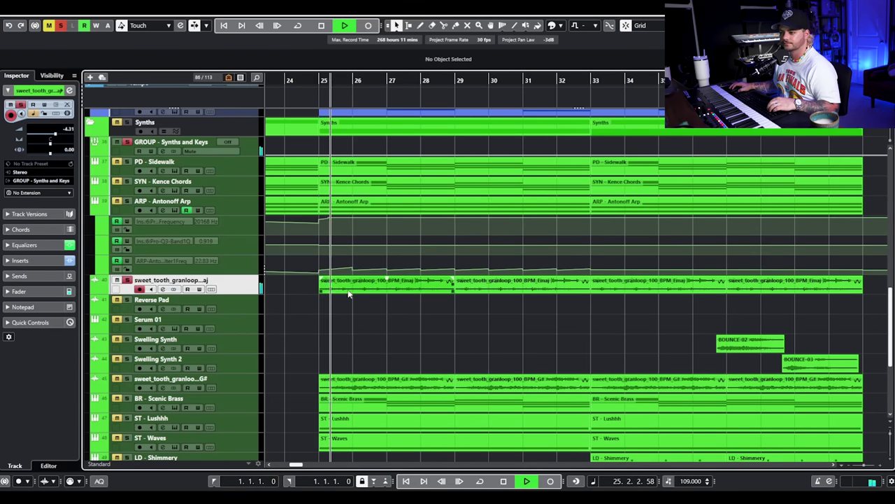
left_click(354, 288)
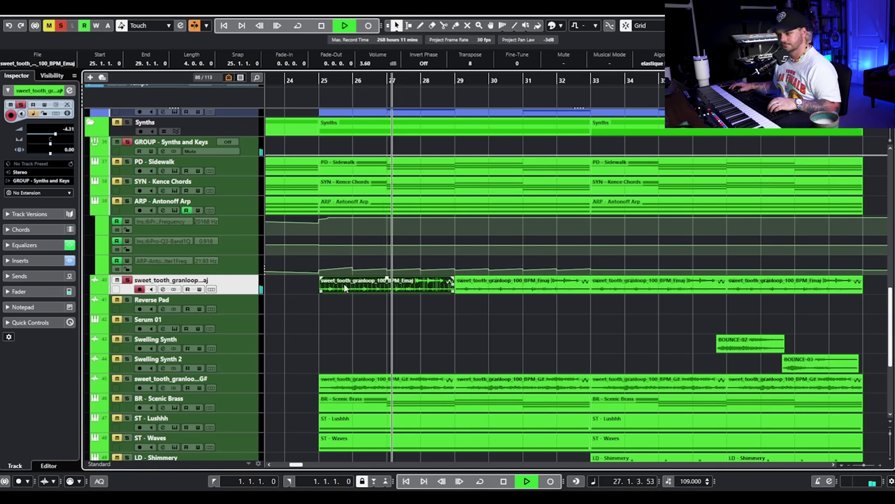
key("space")
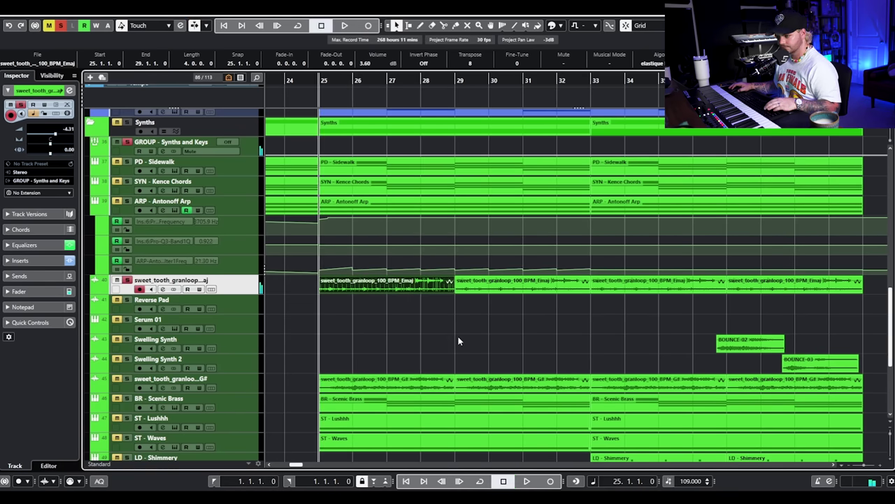
- Add the sweet_tooth_granloop_100_BPM_G# track to the solo and play both granular loops from bar 25
scroll(420, 334, "down", 3)
left_click(249, 321)
left_click(231, 218)
key("ctrl+z")
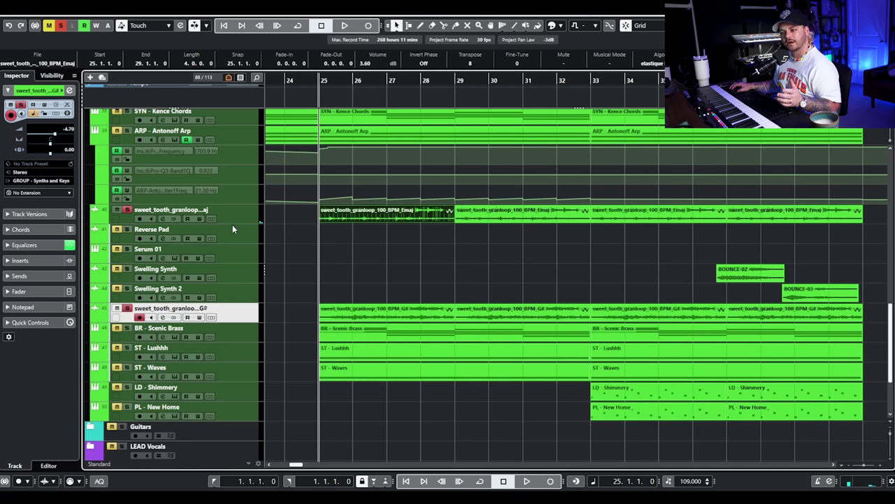
left_click(210, 219)
key("space")
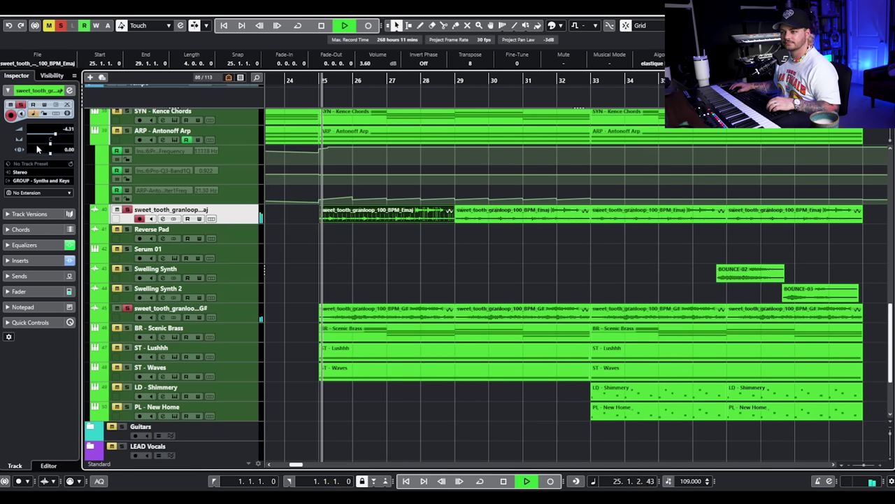
- Pan the G# granular loop track to R60 while both loops play, and stop playback after listening
key("ctrl+z")
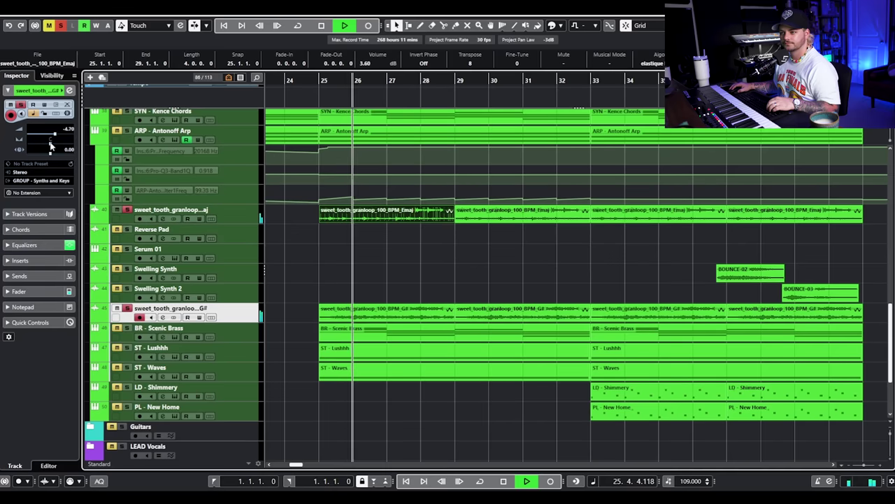
scroll(438, 273, "down", 3)
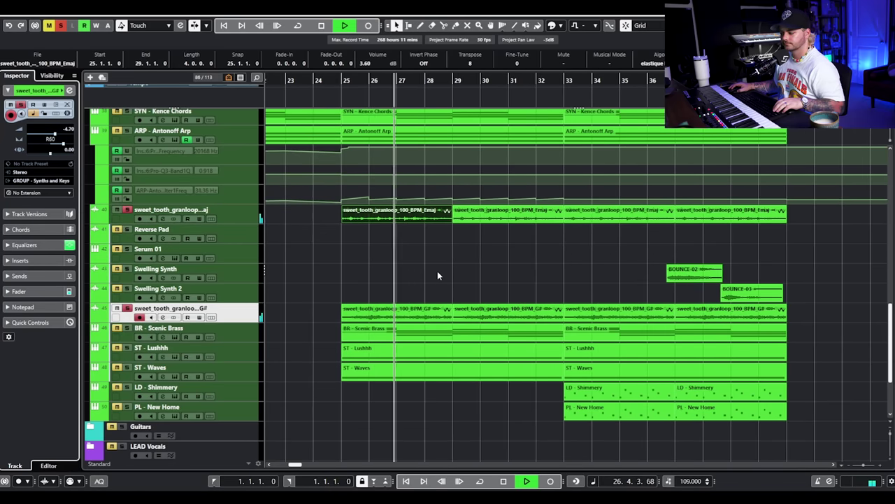
scroll(499, 278, "up", 2)
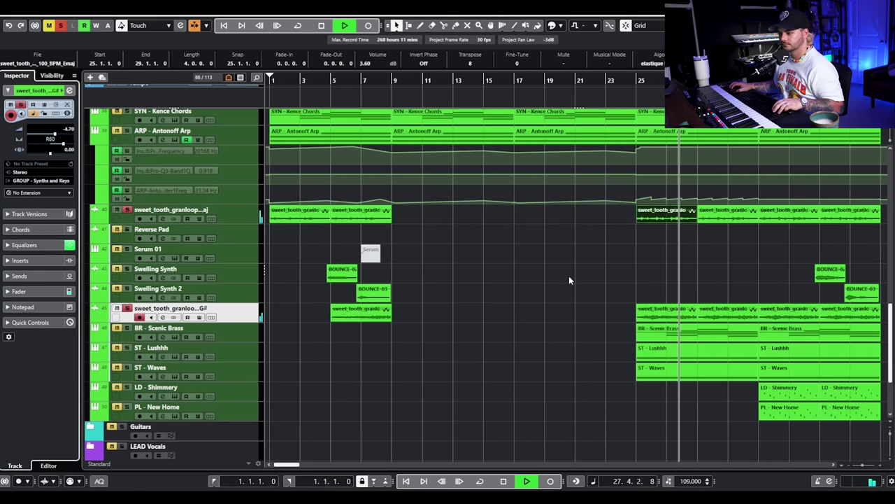
scroll(568, 277, "up", 3)
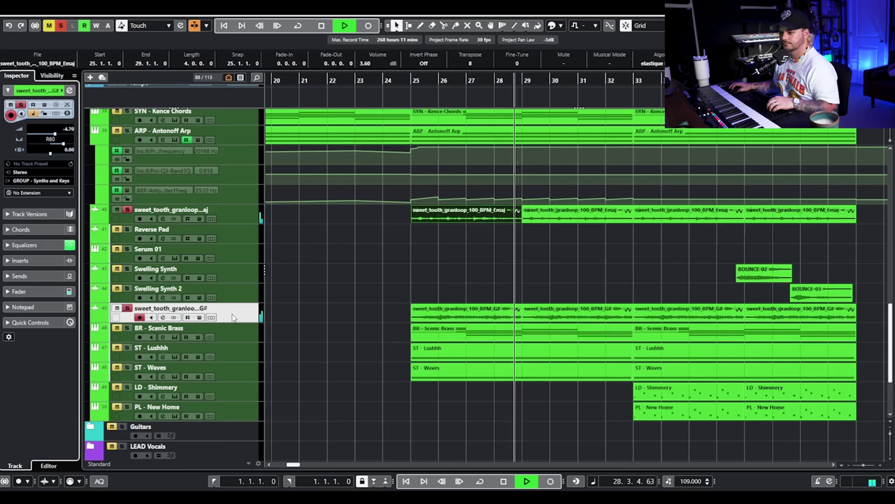
key("space")
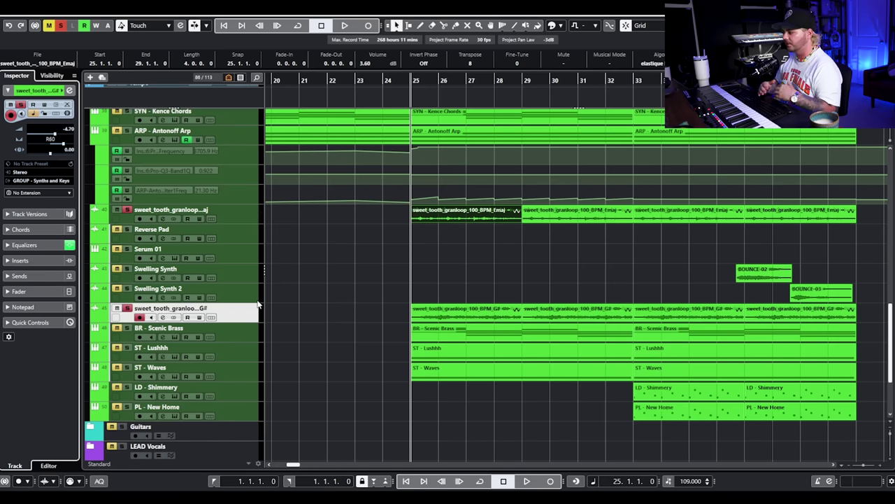
- Solo the BR - Scenic Brass track below the G# granular loop
scroll(260, 343, "down", 3)
left_click(127, 258)
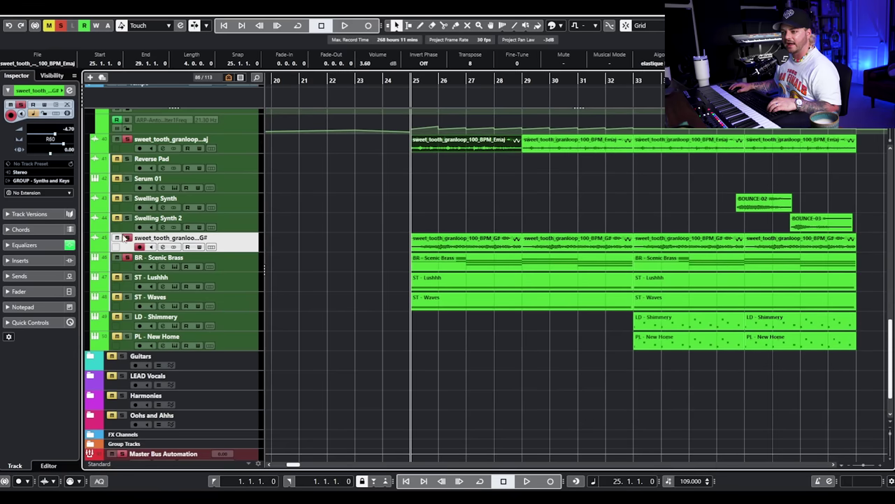
- Audition the soloed BR - Scenic Brass track from bar 25 with its Serum instrument open, then close the instrument
left_click(236, 268)
left_click(174, 266)
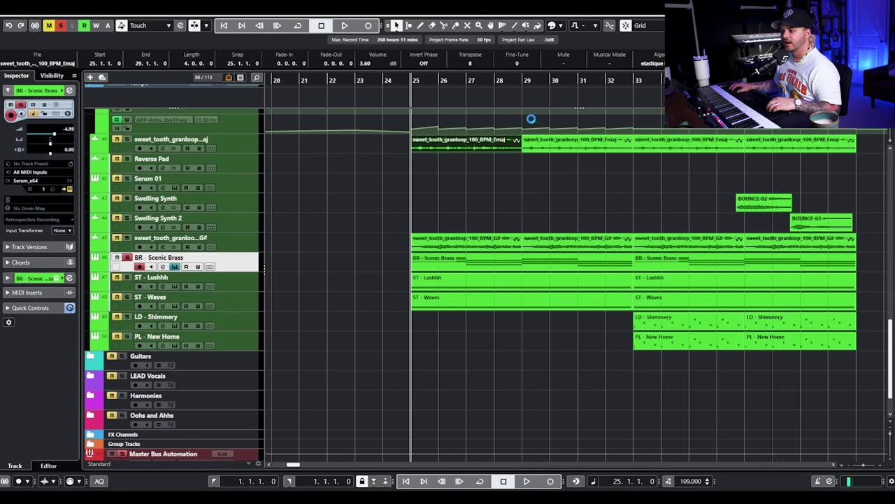
left_click_drag(570, 133, 570, 103)
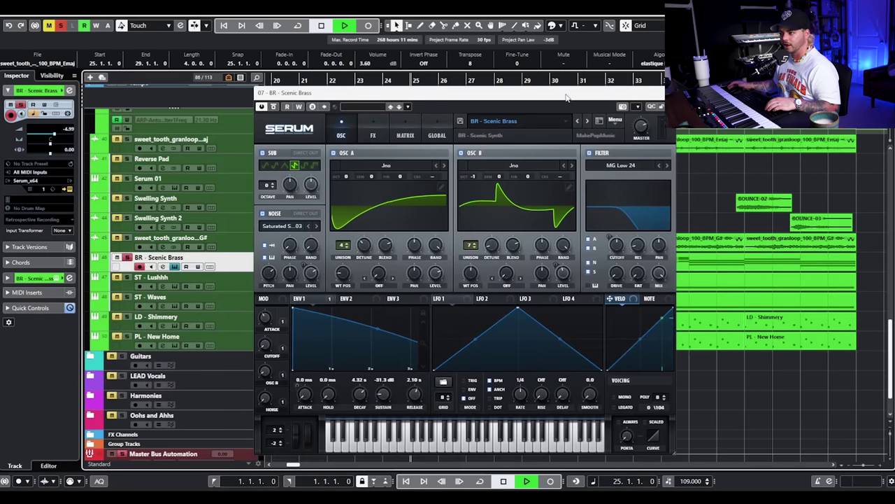
key("space")
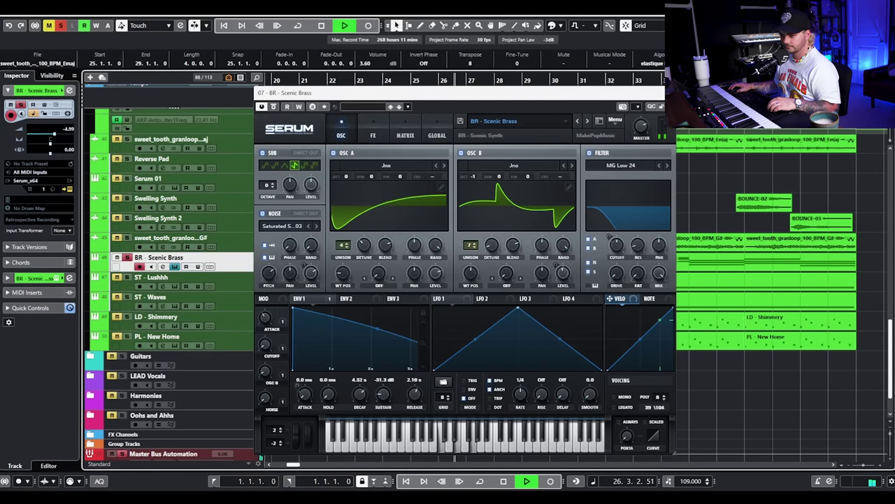
key("space")
left_click(174, 267)
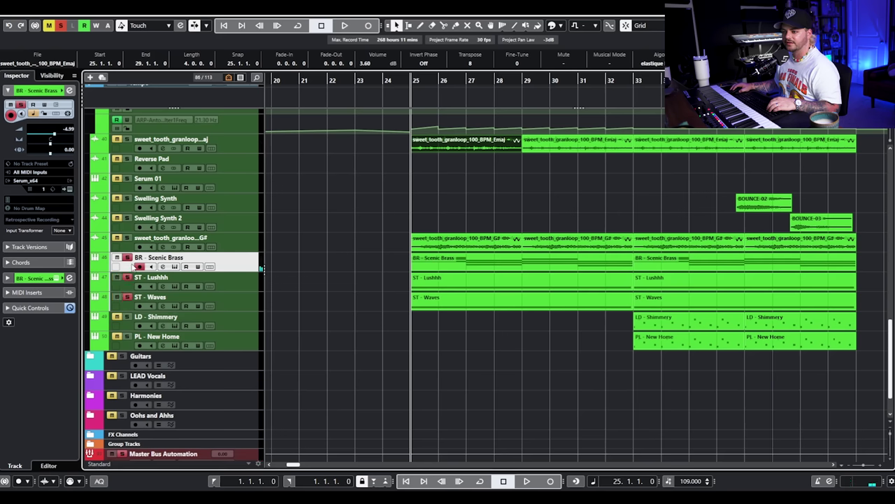
- Audition the ST - Lushhh and ST - Waves string tracks together in solo from bar 25
left_click(234, 284)
left_click(219, 300)
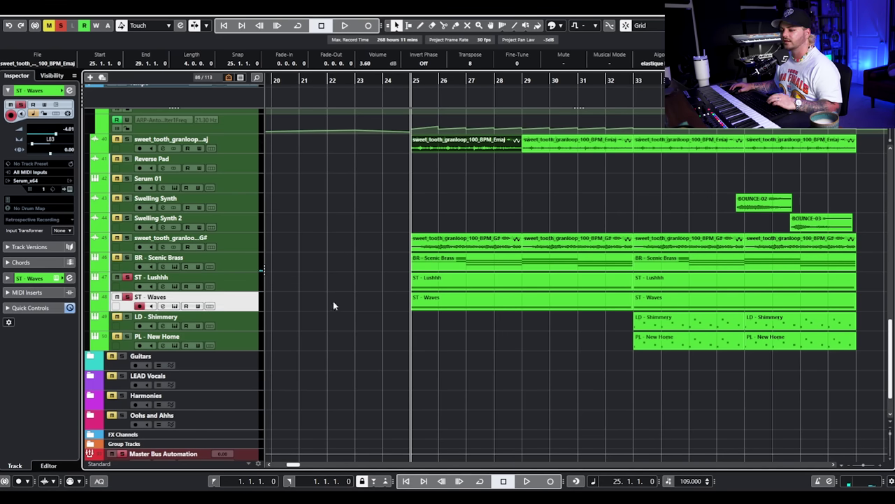
key("space")
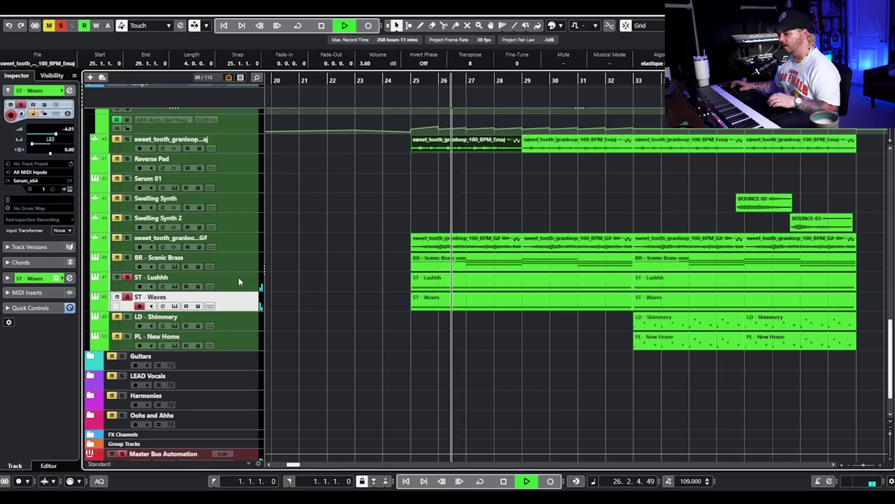
key("space")
- Audition the soloed LD - Shimmery and PL - New Home tracks from bar 33 with their Serum instruments open side by side
left_click(626, 83)
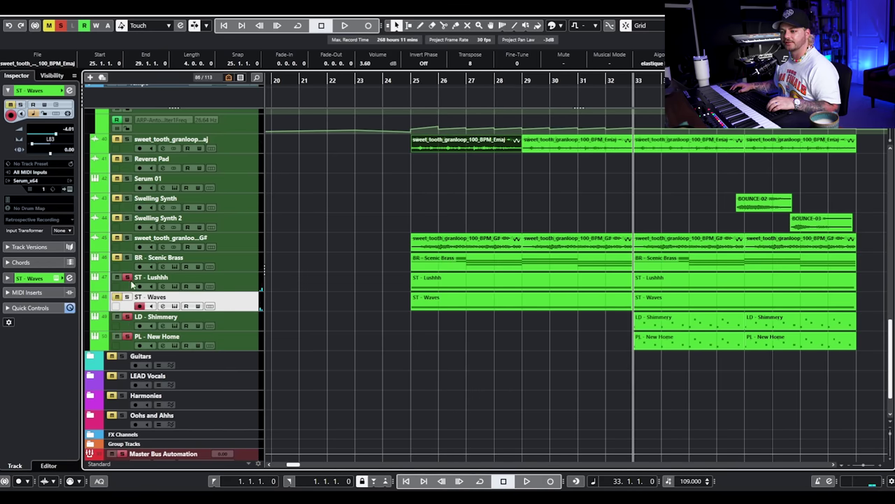
left_click(256, 322)
left_click(174, 326)
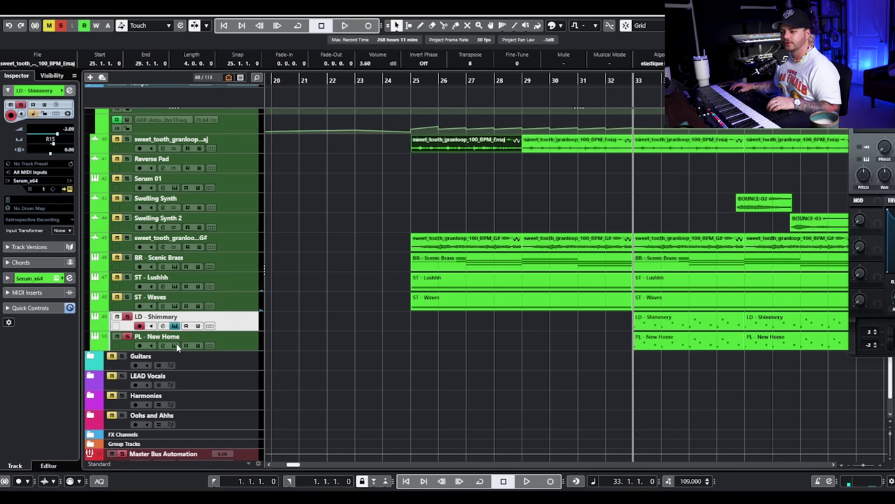
left_click(174, 346)
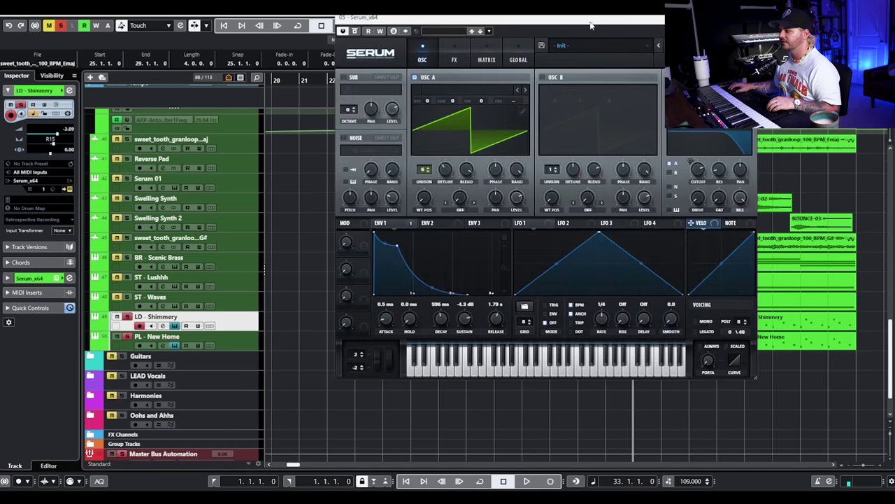
left_click_drag(489, 21, 135, 43)
key("space")
left_click_drag(391, 18, 473, 38)
left_click_drag(348, 43, 363, 40)
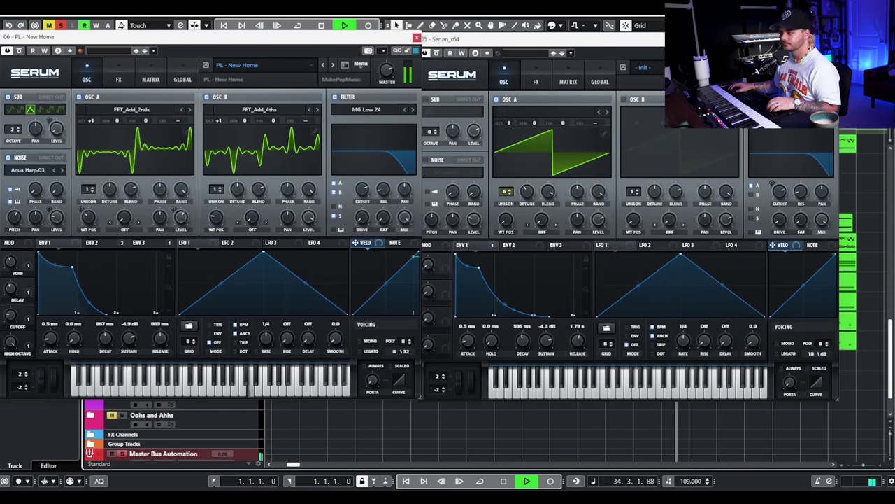
left_click(417, 38)
left_click(417, 38)
key("space")
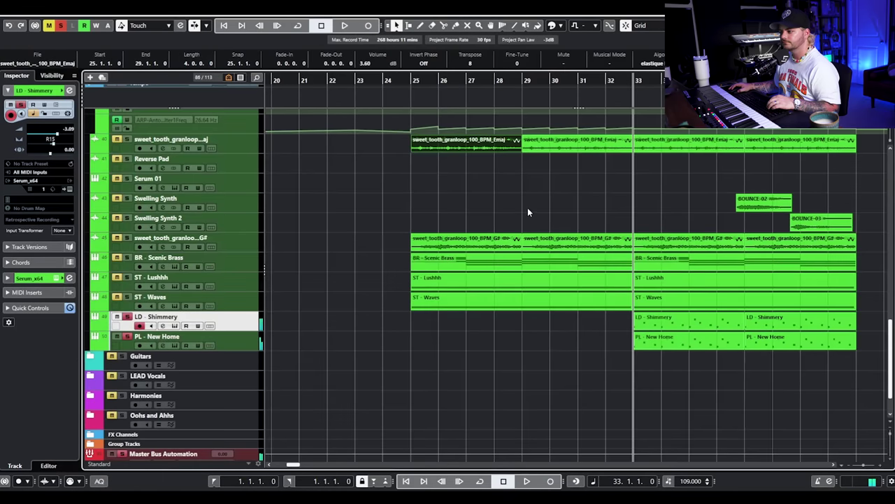
- Deactivate all track solos and mutes and return the playback position to bar 25
scroll(527, 207, "up", 10)
left_click(61, 27)
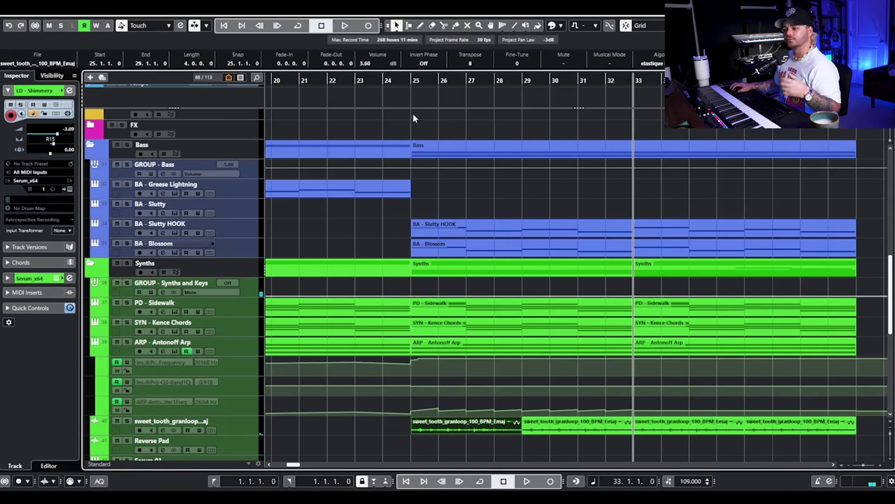
left_click(409, 84)
scroll(458, 212, "down", 8)
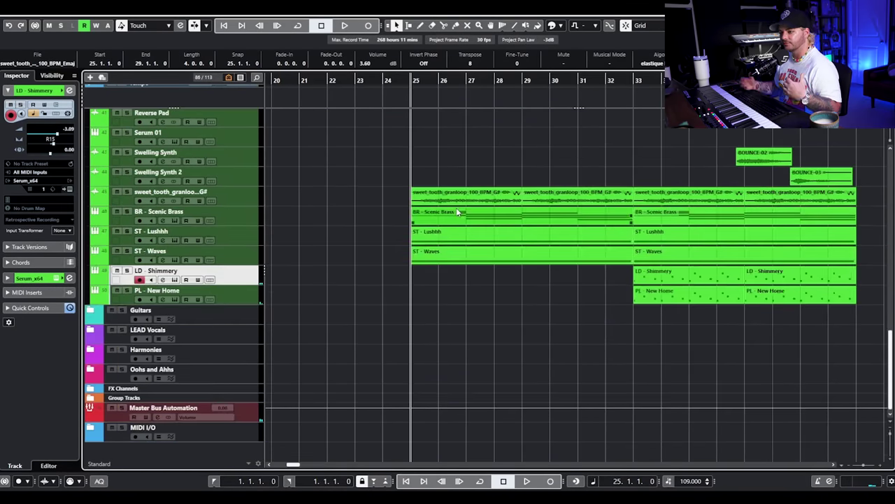
scroll(458, 212, "up", 8)
left_click(460, 313)
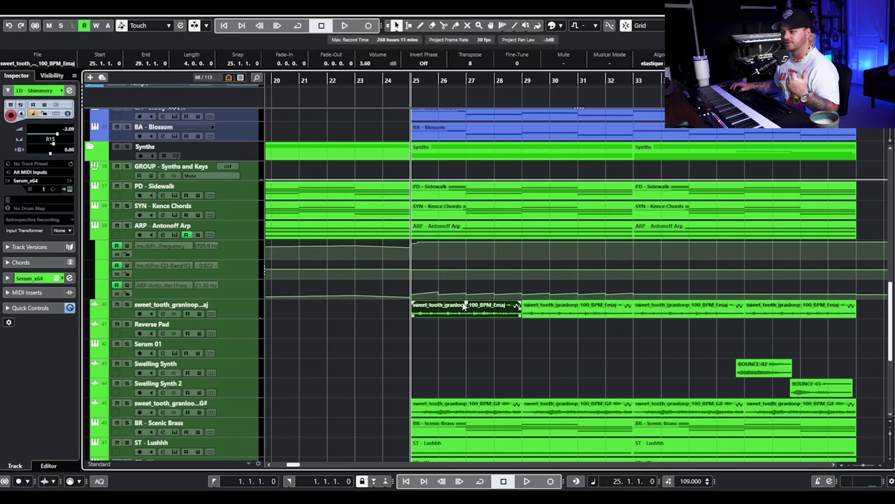
scroll(530, 328, "down", 3)
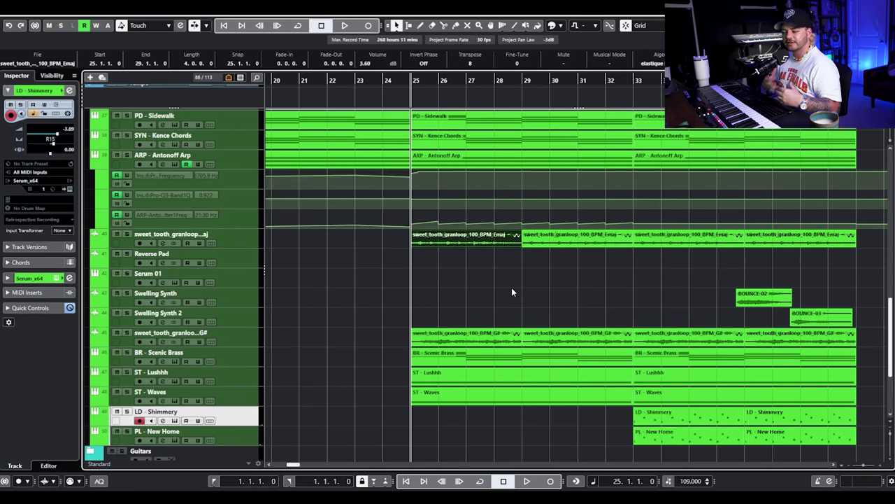
- Play the full arrangement from bar 25 while looking over the synth and main drum tracks
key("space")
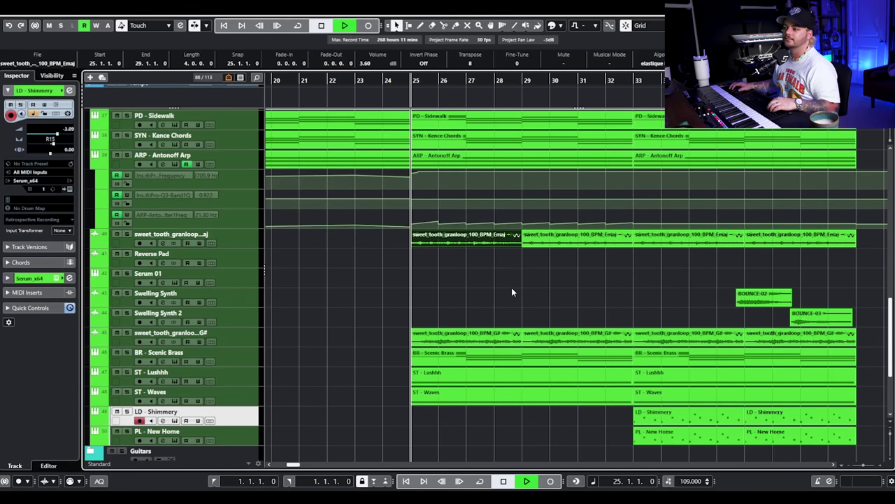
scroll(503, 285, "up", 5)
scroll(500, 283, "down", 5)
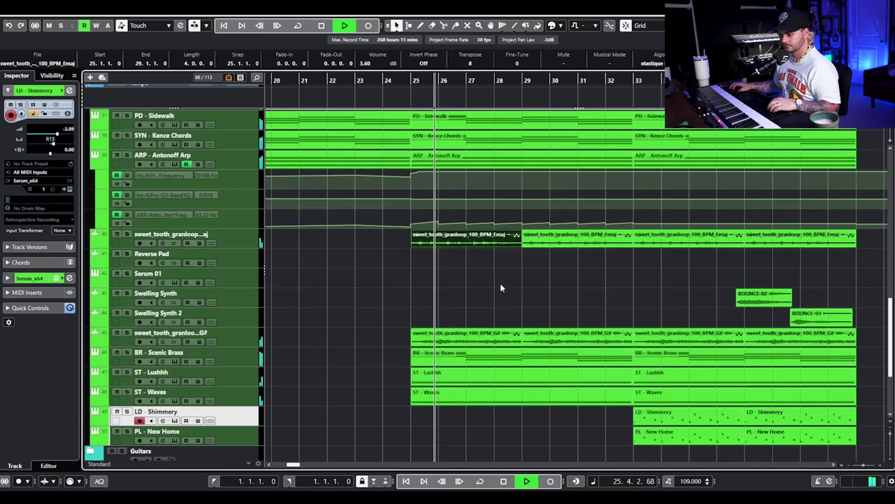
scroll(501, 282, "down", 1)
scroll(504, 274, "up", 20)
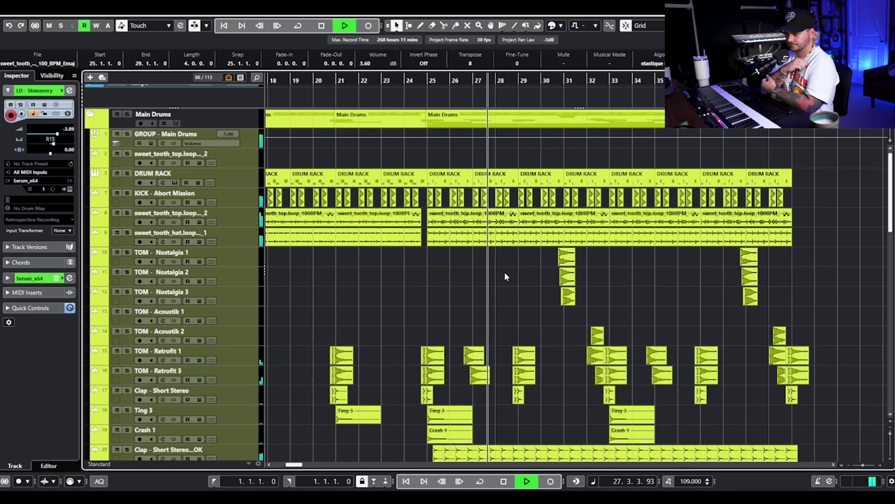
key("space")
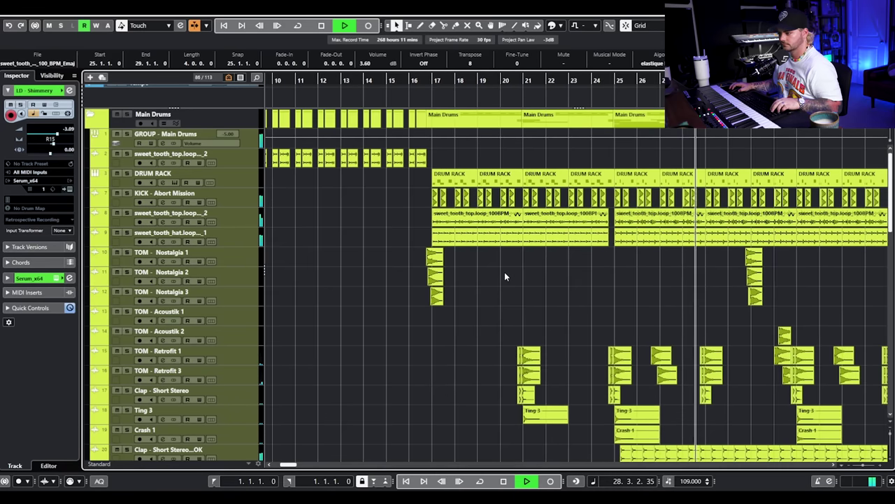
- Audition the soloed Peaceful Outside Distant ambience track from bar 1
scroll(505, 273, "left", 5)
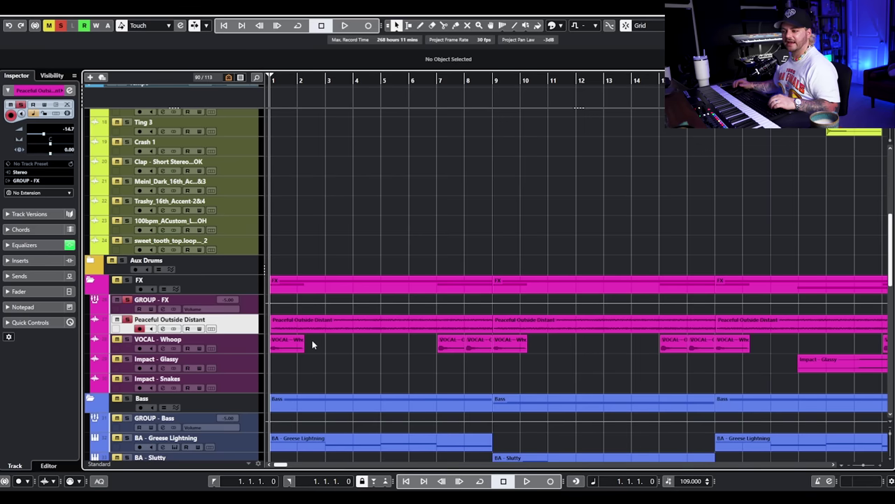
key("space")
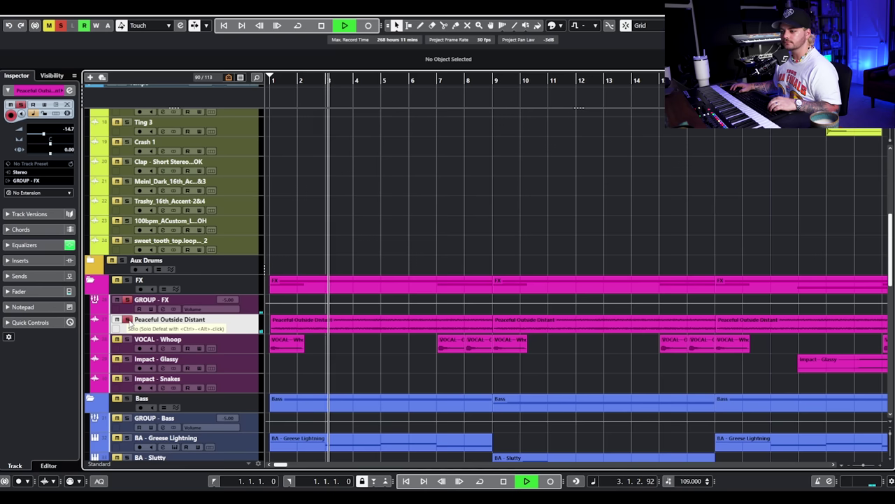
key("space")
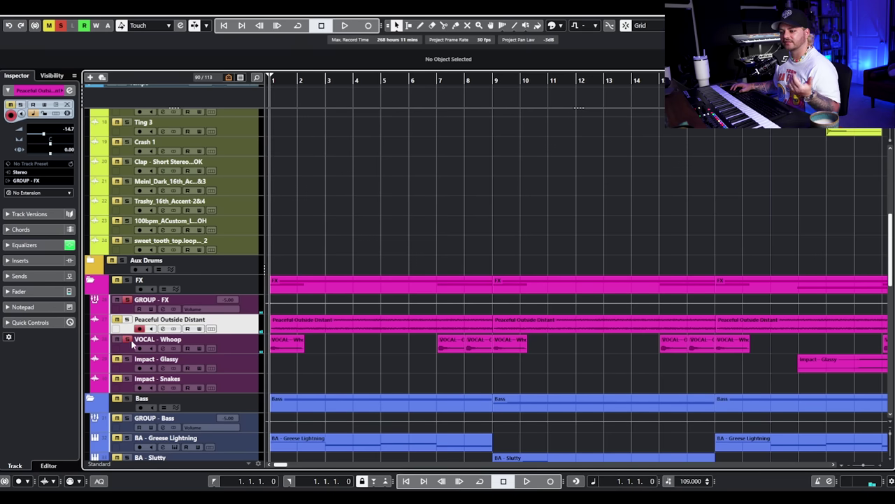
- Examine the first clip on the VOCAL - Whoop track and audition it in solo from bar 1
left_click(251, 346)
left_click(300, 348)
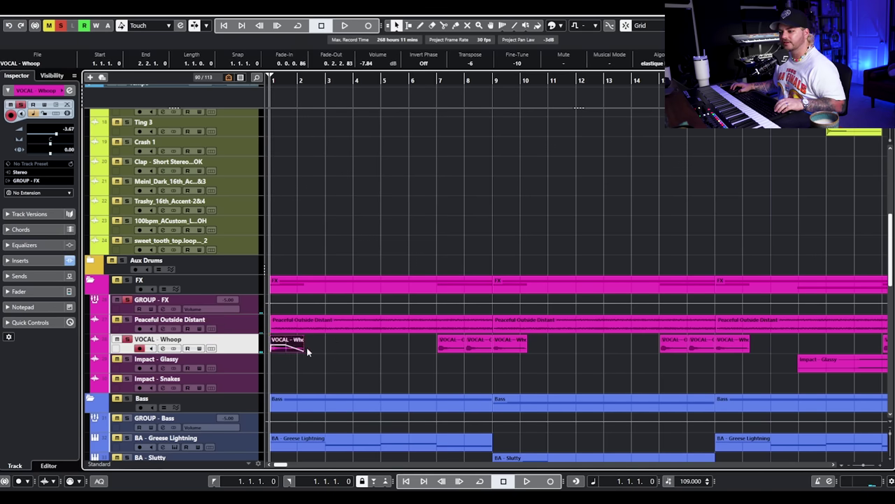
key("h")
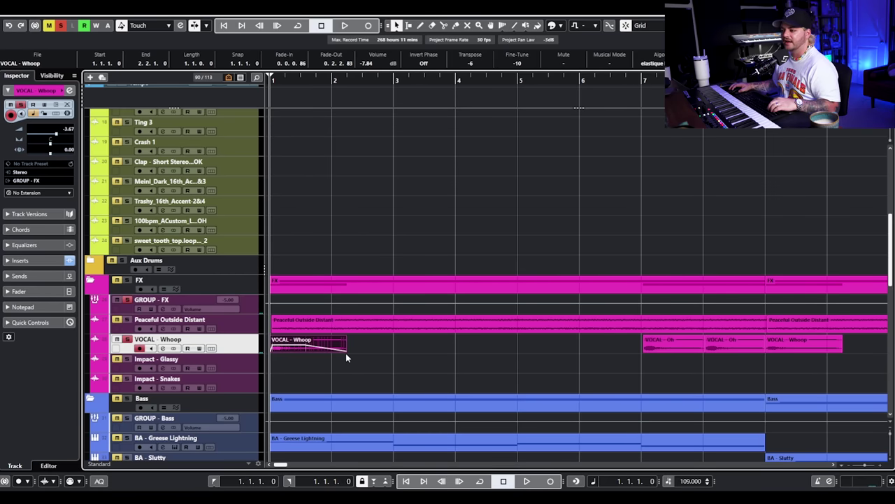
key("g")
key("g")
key("g")
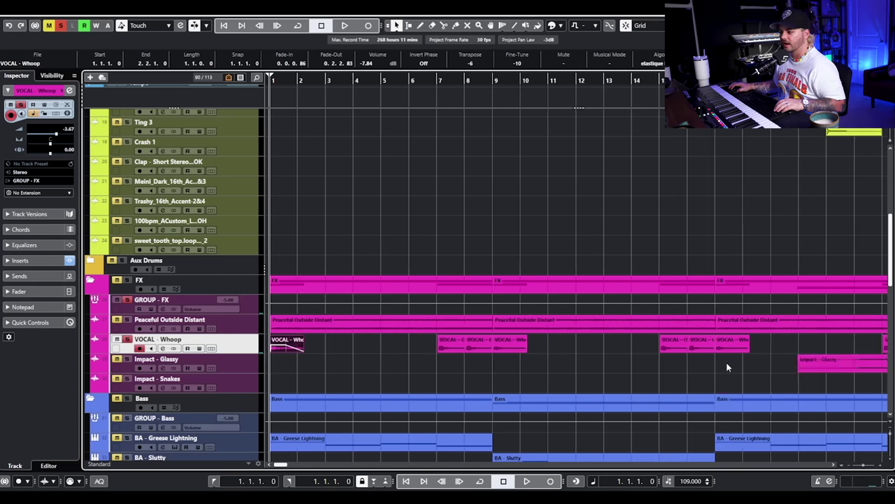
left_click(301, 346)
key("h")
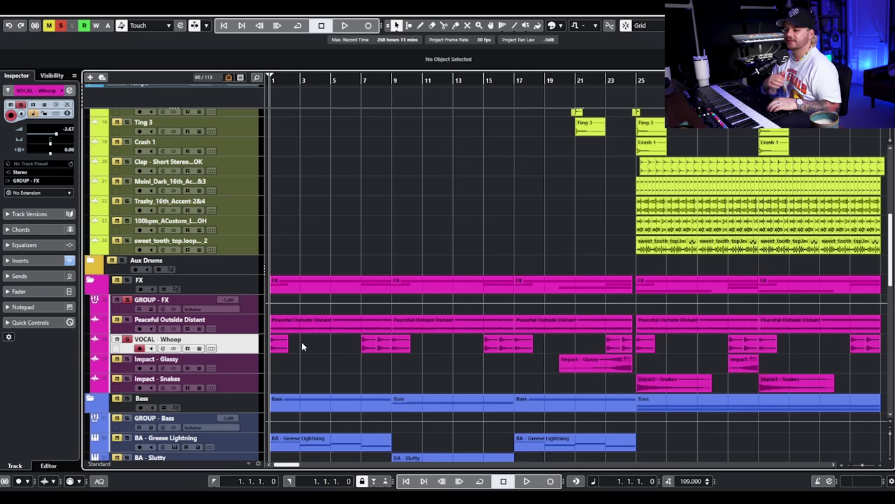
key("space")
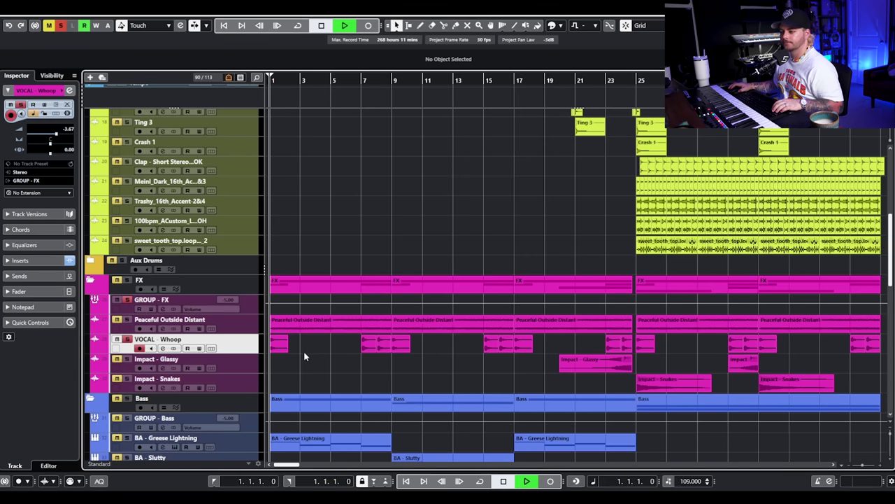
key("h")
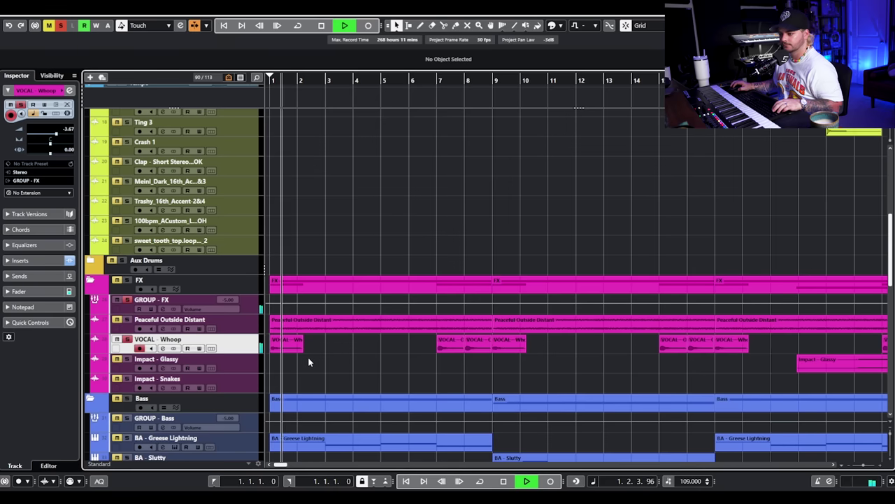
key("space")
- Play the VOCAL - Whoop clips from bar 7 in solo, then unsolo the track to hear them in the full mix
left_click(440, 80)
key("h")
key("space")
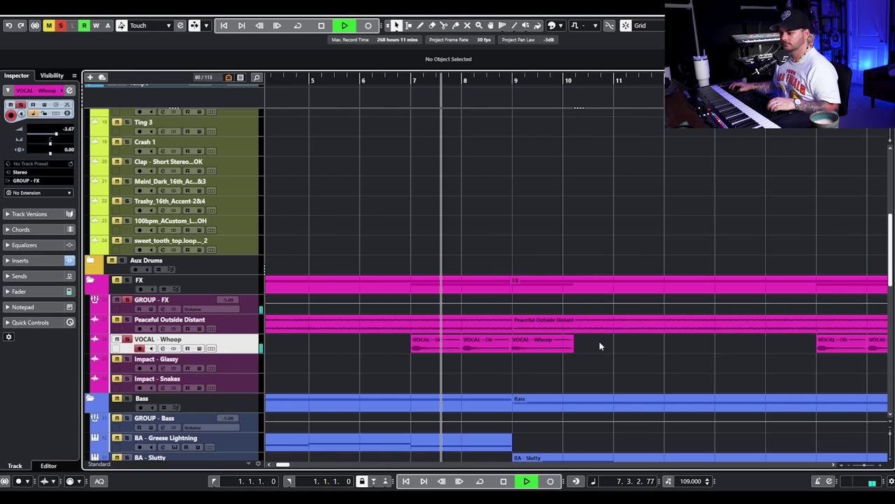
left_click(127, 340)
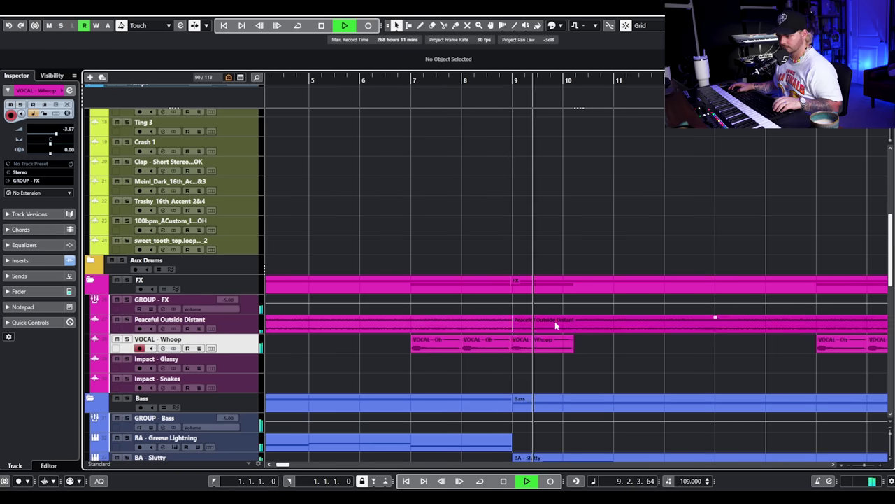
key("shift+f")
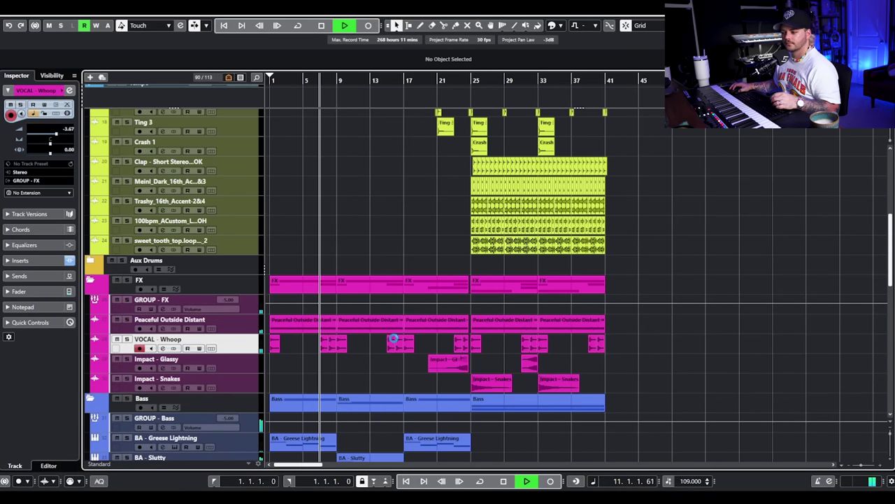
key("space")
- Play the full arrangement from bar 21 to hear the Impact - Glassy riser lead into the Impact - Snakes hit at bar 25
left_click(434, 87)
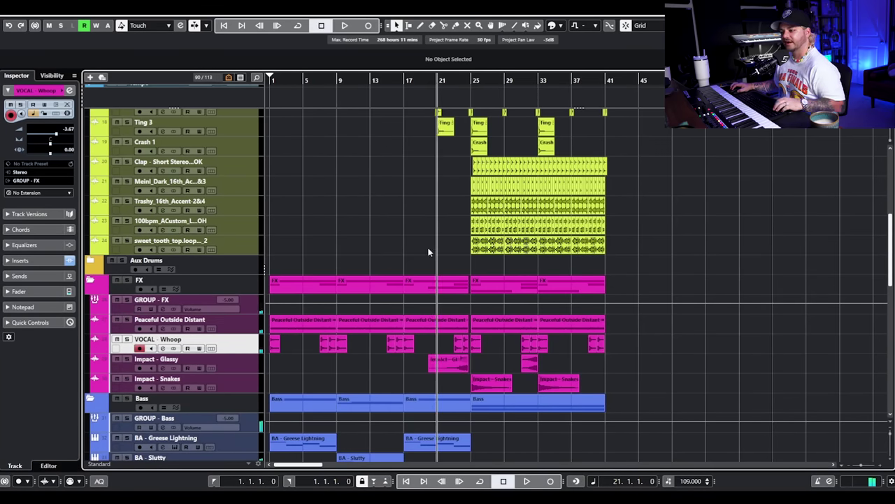
scroll(462, 329, "up", 5)
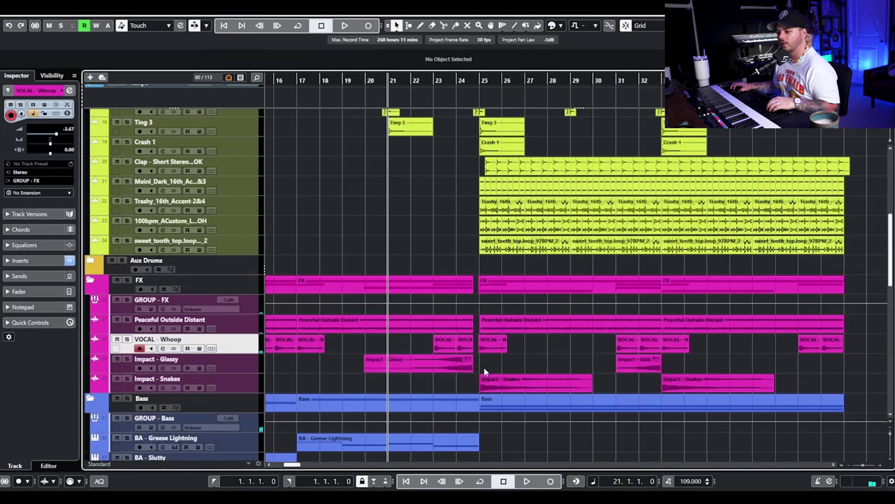
left_click(484, 377)
key("space")
scroll(460, 359, "up", 3)
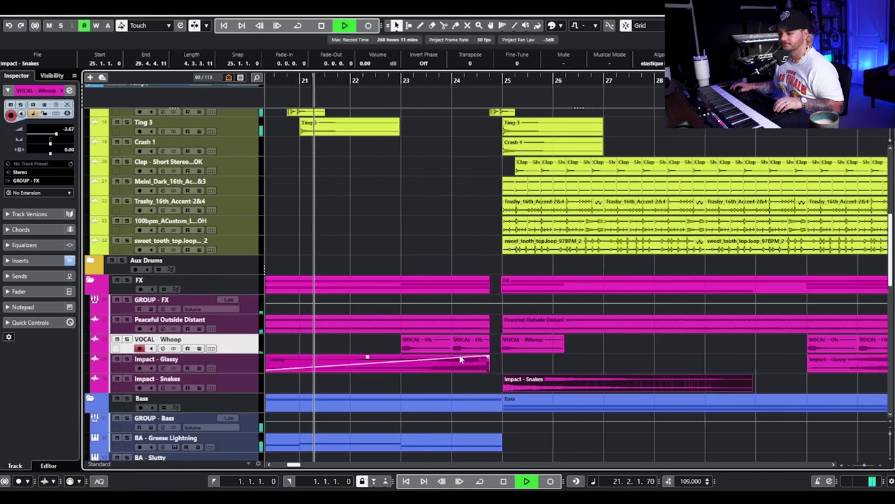
scroll(460, 359, "up", 2)
scroll(489, 247, "down", 5)
scroll(520, 262, "down", 1)
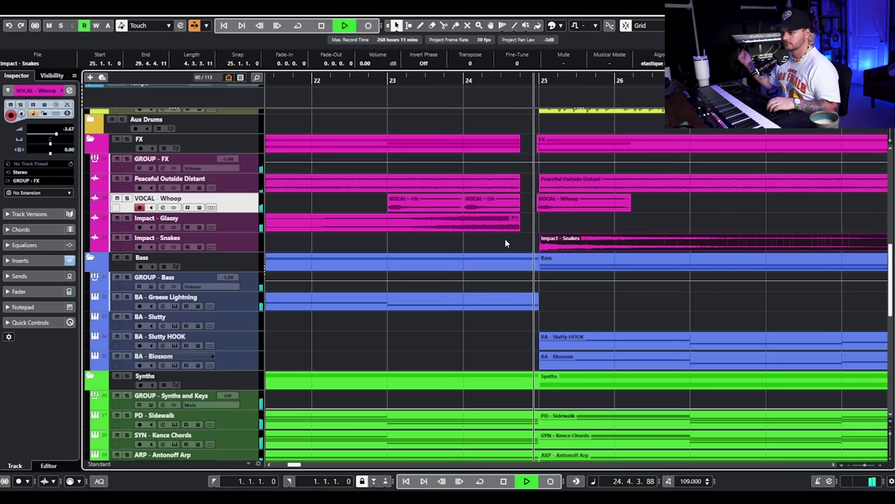
- Look over the FX, bass and drum tracks while the section from bar 25 plays, then stop playback
key("g")
key("g")
key("g")
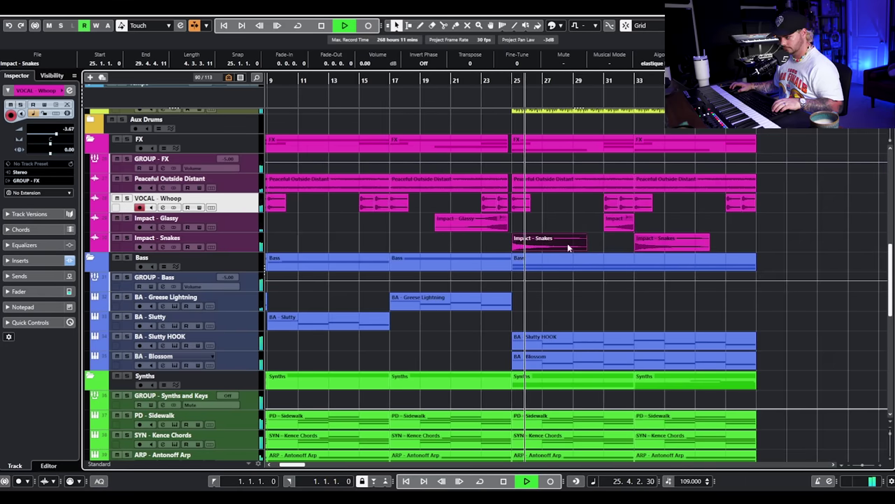
scroll(532, 243, "up", 10)
scroll(633, 245, "down", 4)
scroll(430, 245, "left", 4)
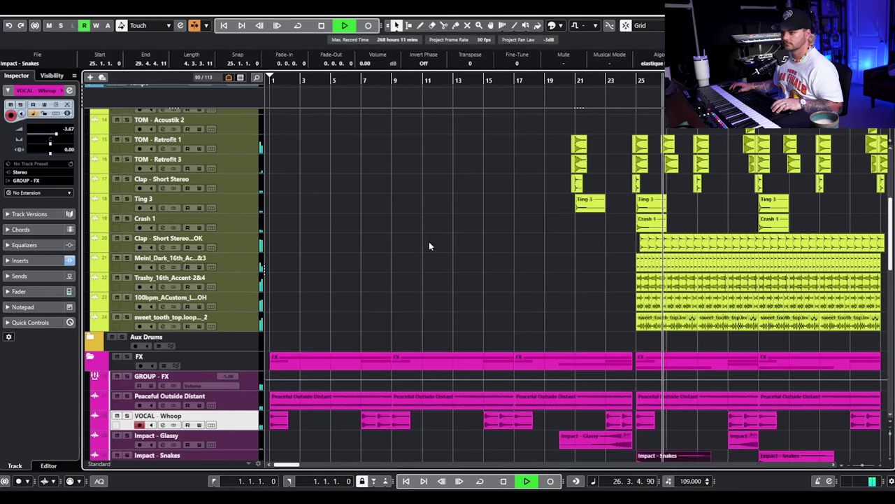
key("space")
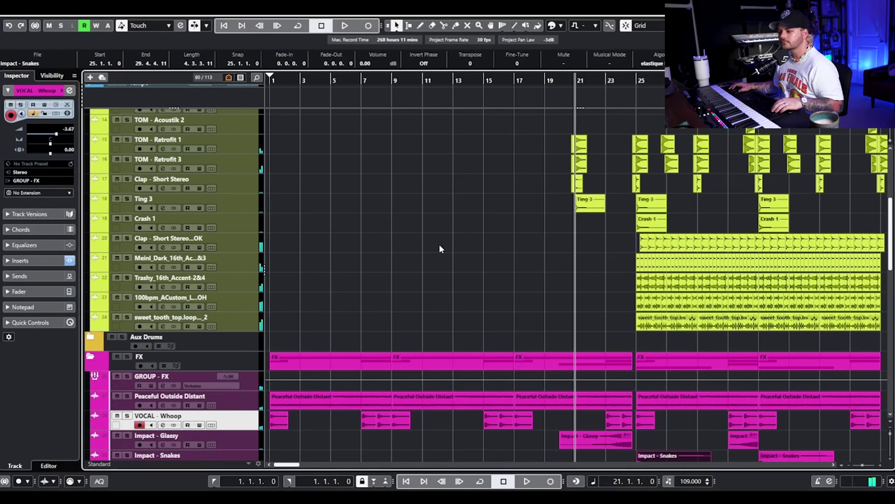
- Solo the Lead Vocal track and open its channel settings to show the inserts and sends
scroll(437, 245, "down", 12)
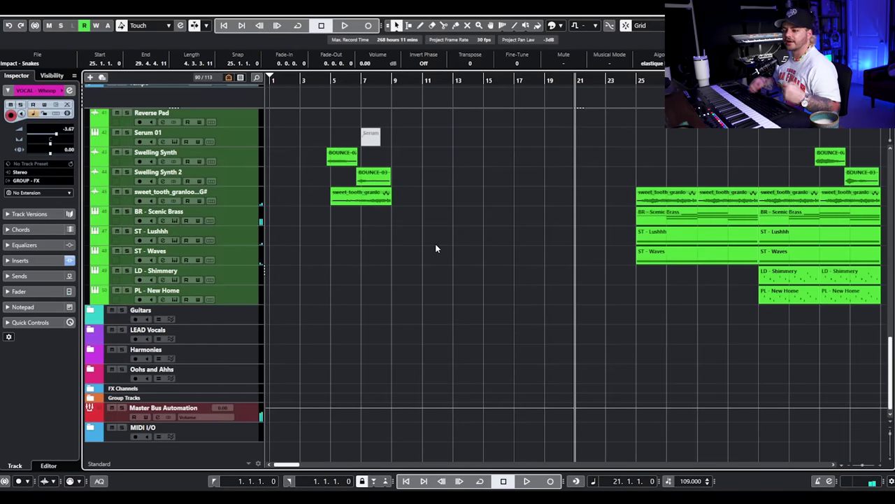
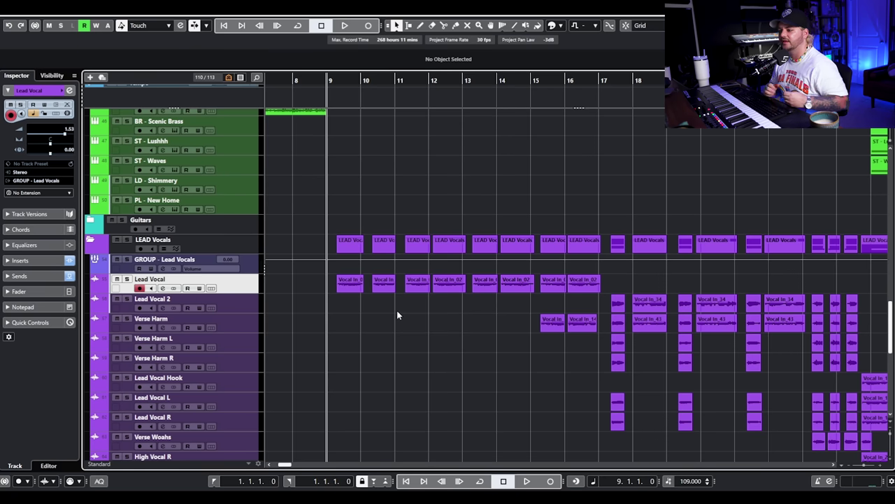
scroll(391, 301, "up", 2)
scroll(256, 375, "down", 2)
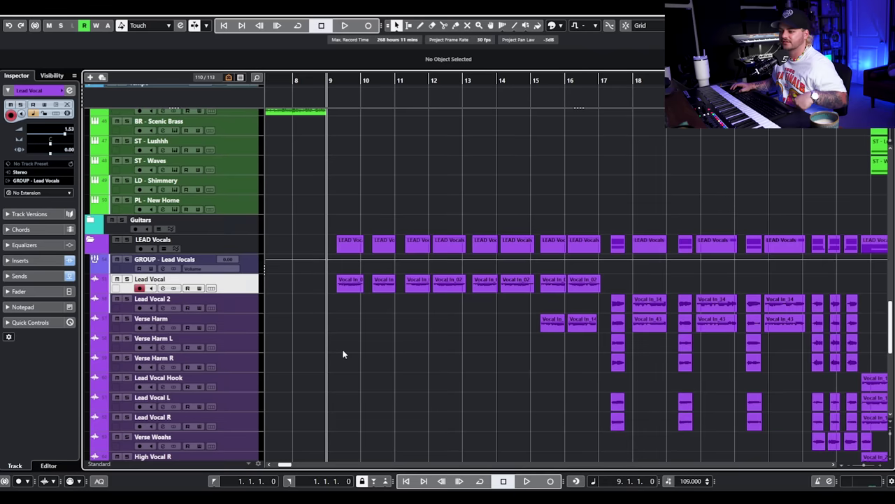
left_click(127, 278)
scroll(312, 303, "up", 2)
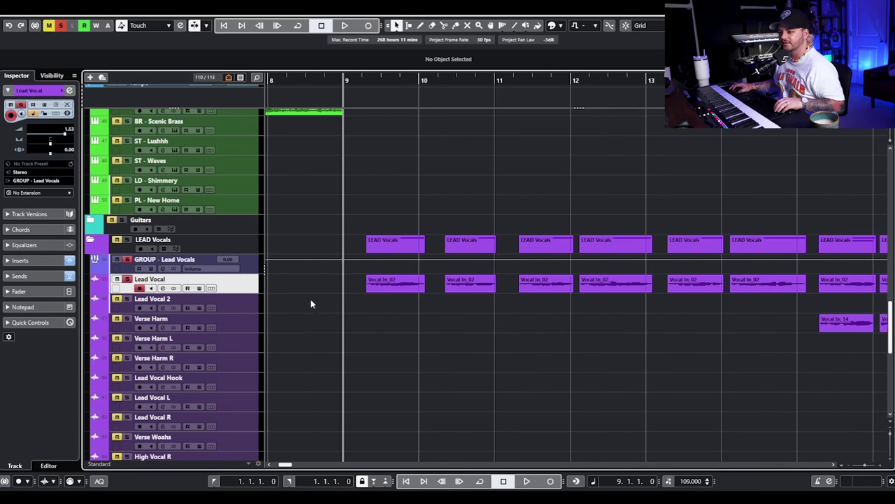
left_click(163, 289)
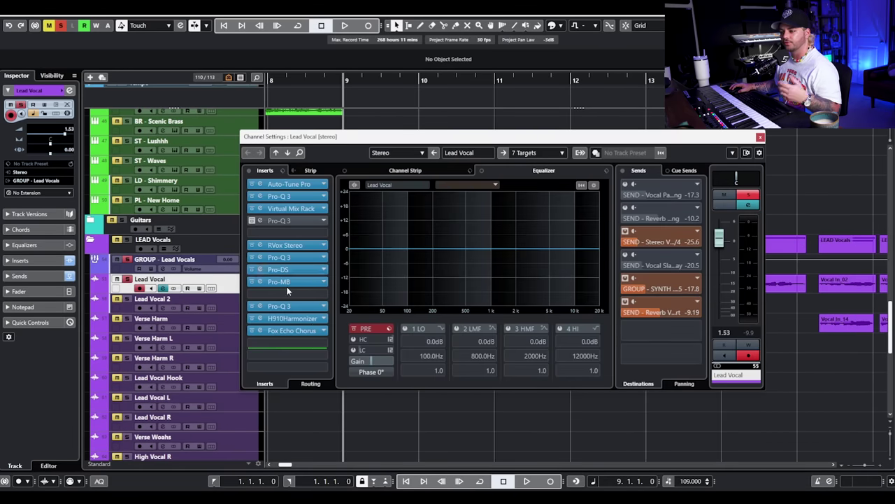
left_click_drag(417, 144, 423, 108)
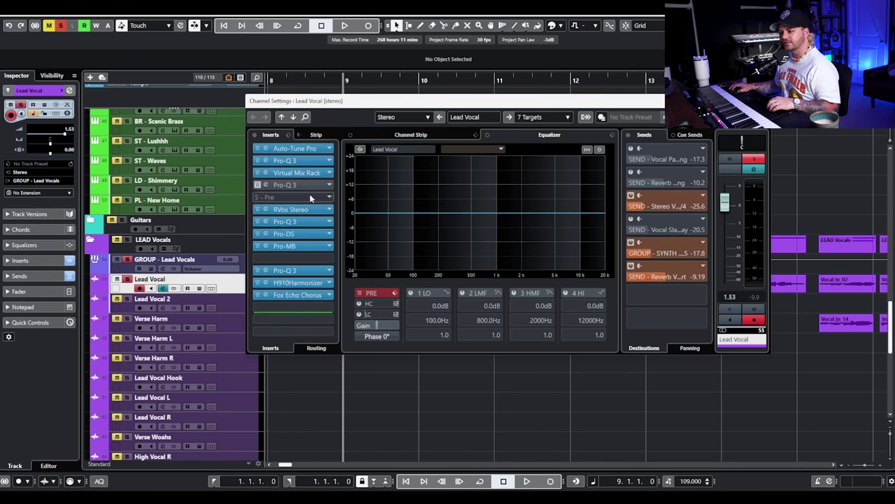
- Bypass the Fox Echo Chorus and H910Harmonizer inserts on the Lead Vocal channel
left_click(311, 295, "alt")
left_click(307, 282, "alt")
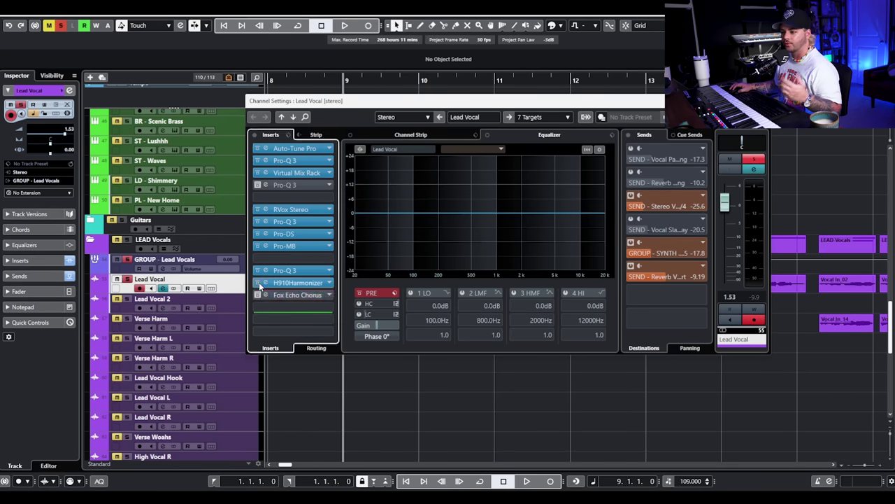
scroll(405, 400, "down", 3)
left_click_drag(511, 102, 499, 83)
- Audition the soloed lead vocal from bar 9 with its sends bypassed and re-enabled, then close the channel settings
key("space")
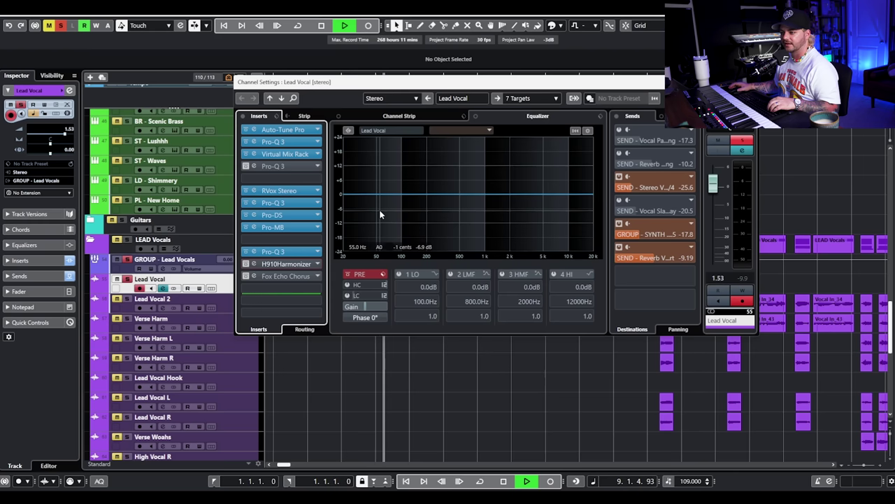
left_click(617, 117)
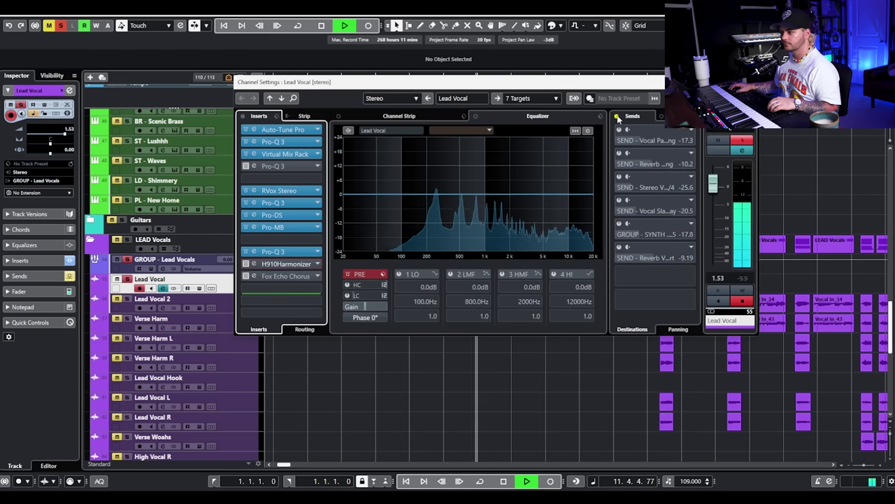
left_click(617, 117)
key("space")
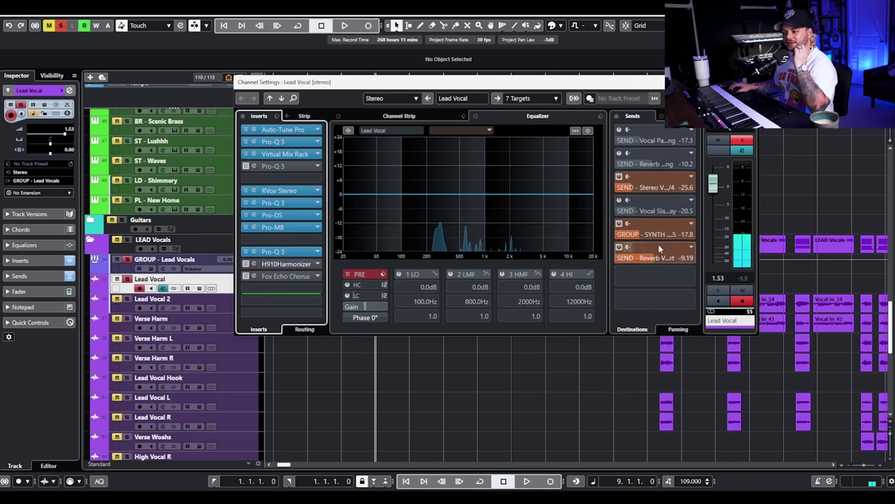
left_click(518, 348)
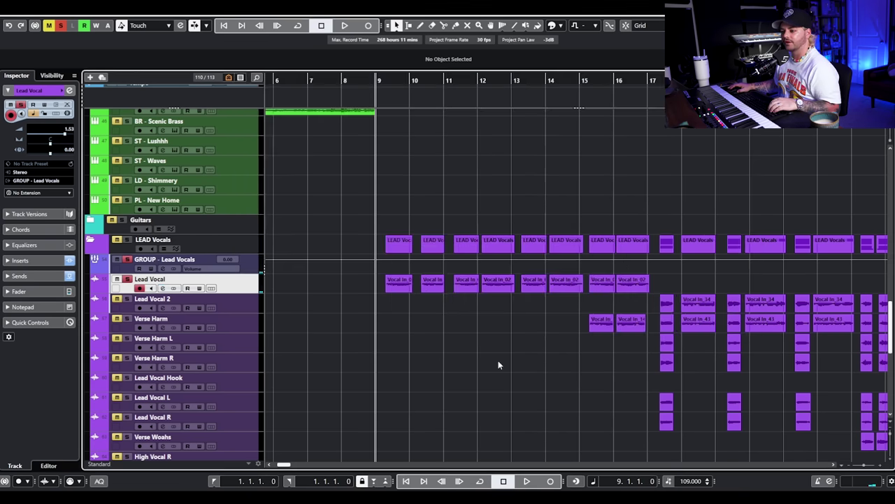
- Expand the Group Tracks and FX Channels folders and inspect the VerbSuite Classics reverb on the SEND - Reverb Vox short channel
scroll(476, 336, "down", 10)
left_click(89, 400)
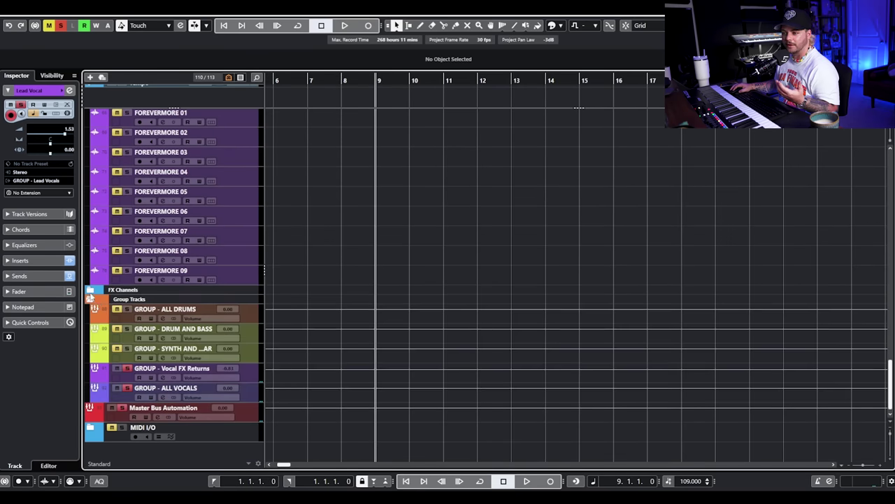
left_click(90, 290)
left_click(166, 364)
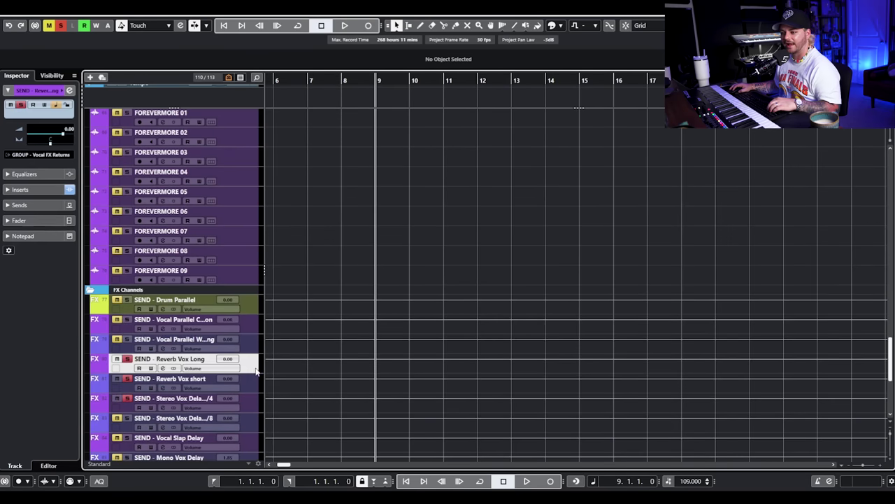
left_click(163, 387)
left_click(245, 141)
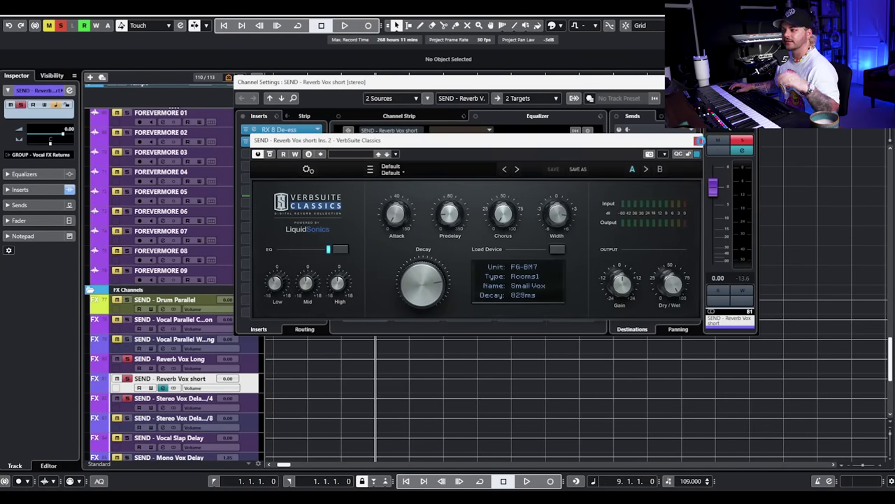
key("Escape")
key("Escape")
- Inspect the Repeater insert and the reverb send on the SEND - Stereo Vox Delay 1/4 channel, then close its settings
scroll(290, 389, "down", 5)
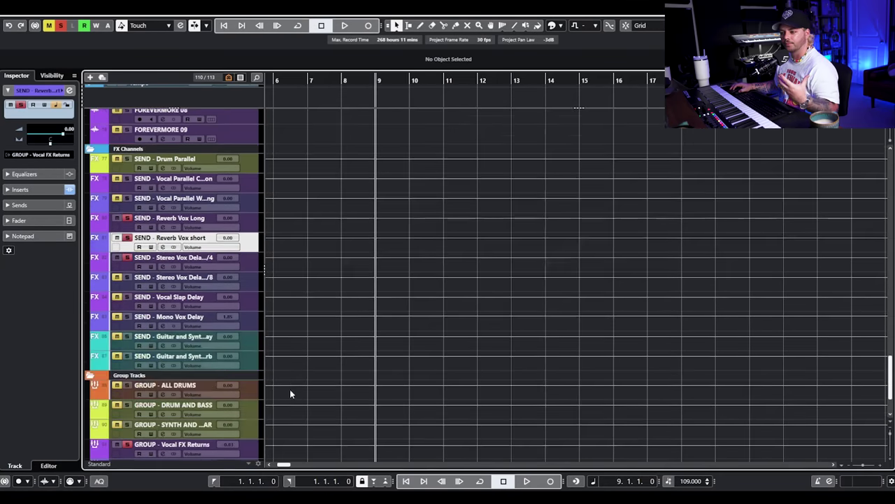
left_click(255, 264)
left_click(168, 267)
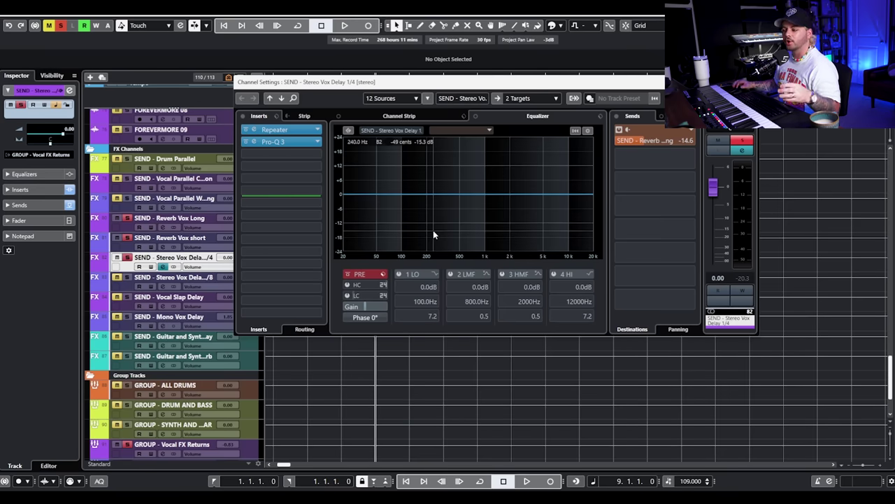
left_click(274, 129)
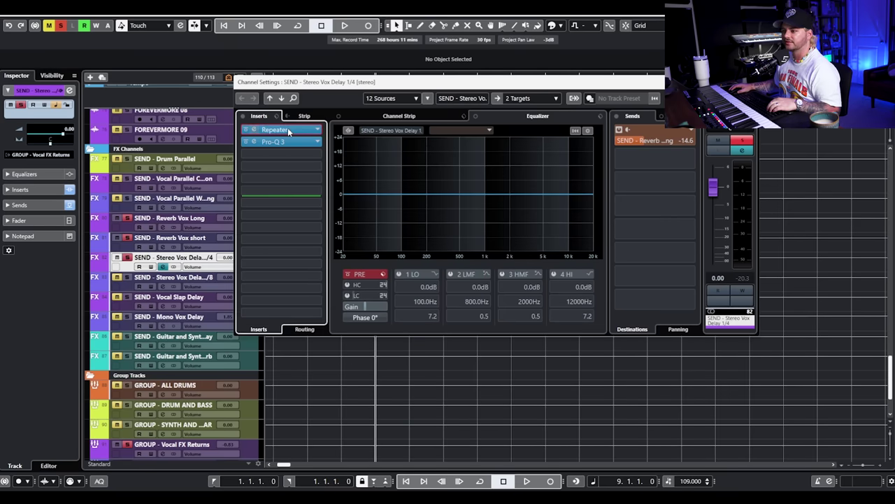
left_click(690, 138)
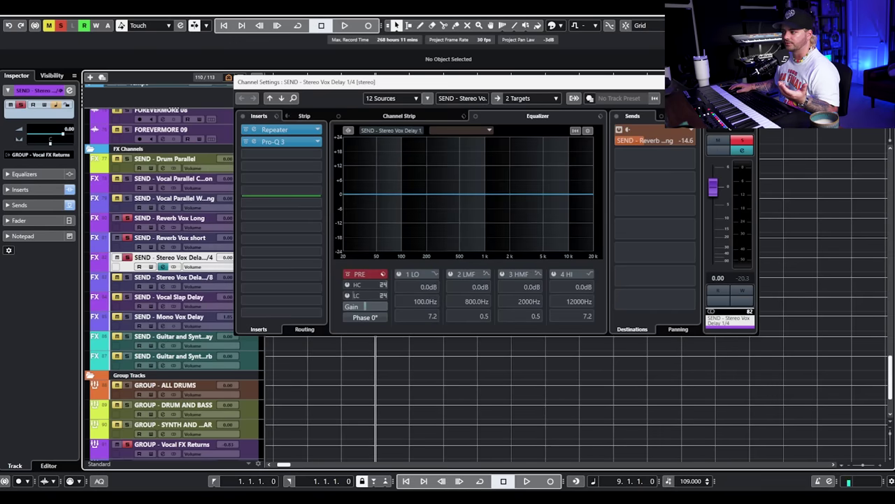
left_click(659, 82)
- Unsolo the Lead Vocal track, reopen its channel settings and play it in the full mix from bar 9
scroll(703, 211, "up", 15)
scroll(508, 247, "down", 5)
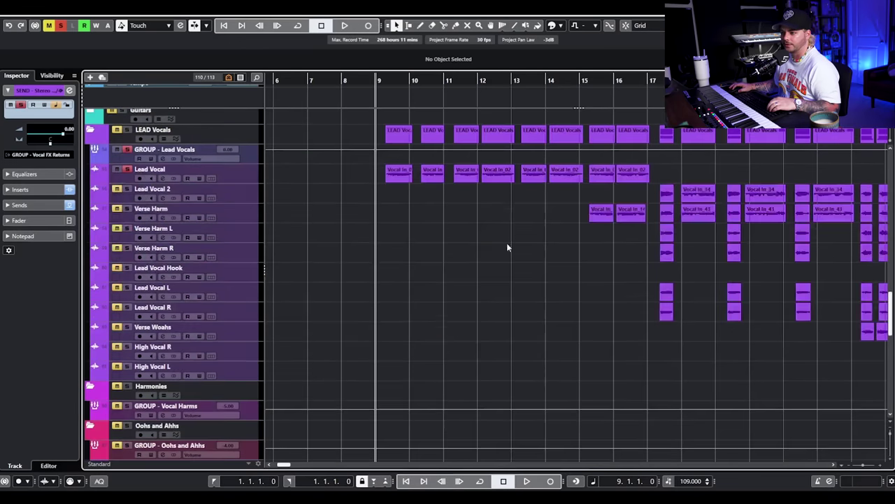
left_click(210, 178)
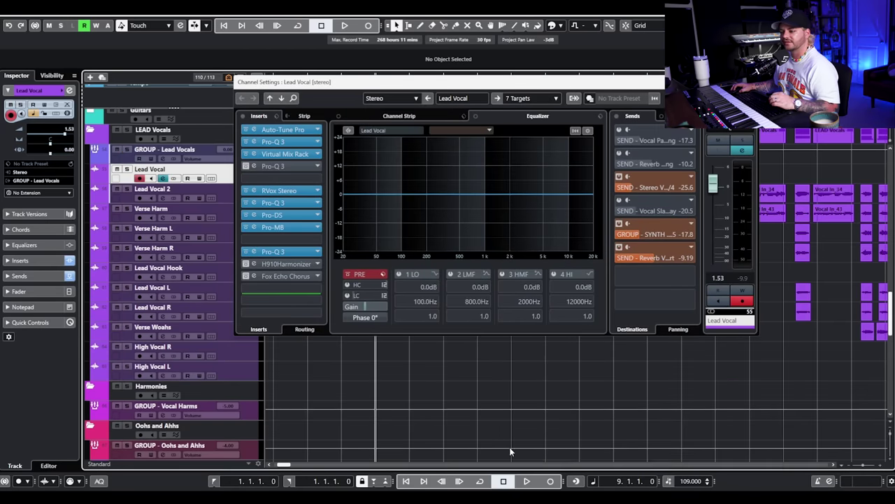
key("space")
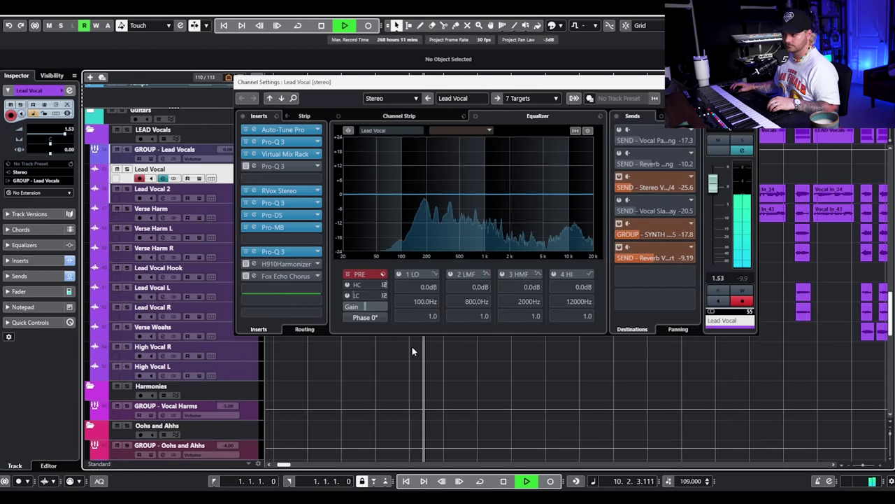
key("space")
- Reactivate the H910Harmonizer insert on the Lead Vocal channel and examine its Vocal Thickener settings, then close the plug-in
left_click(245, 264)
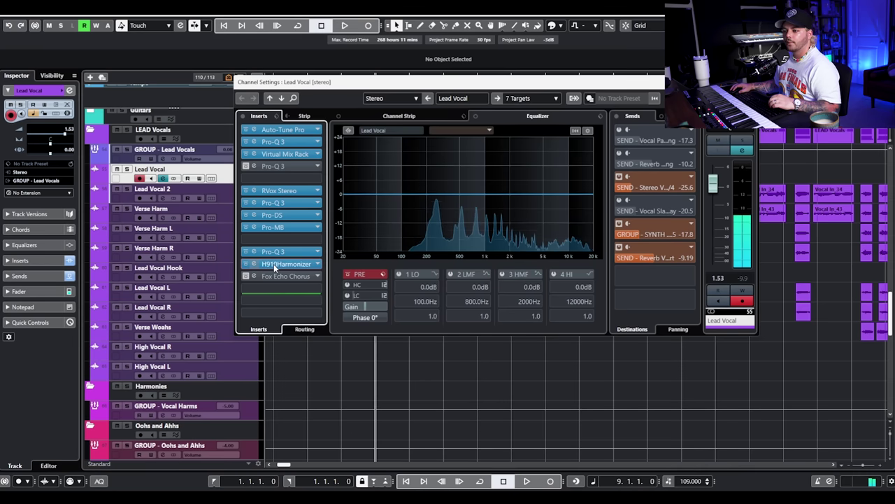
left_click(273, 264)
left_click_drag(837, 137, 442, 220)
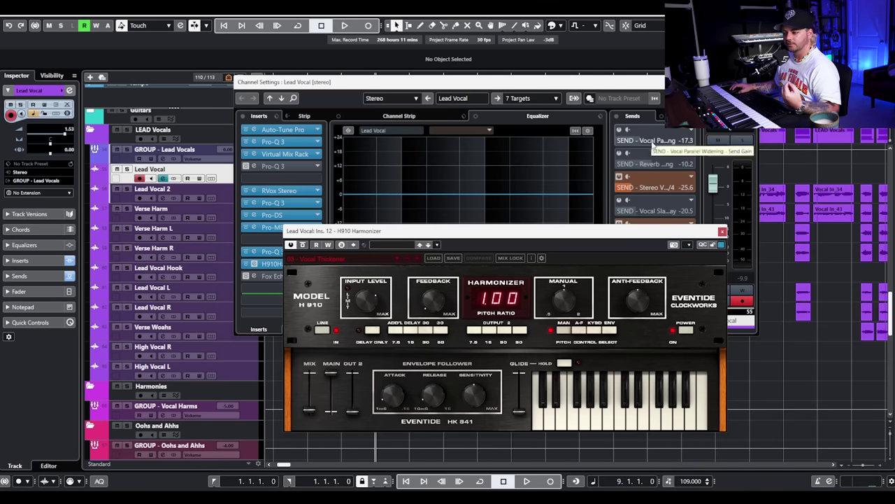
left_click_drag(359, 233, 314, 211)
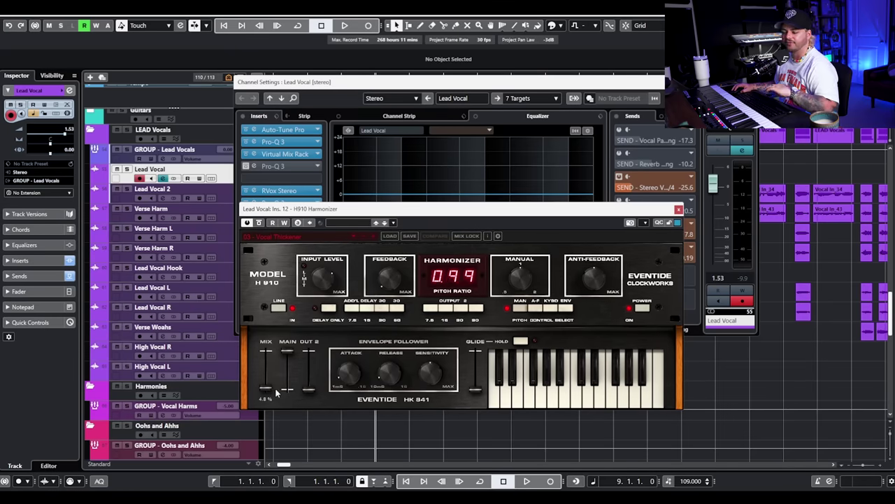
left_click(679, 209)
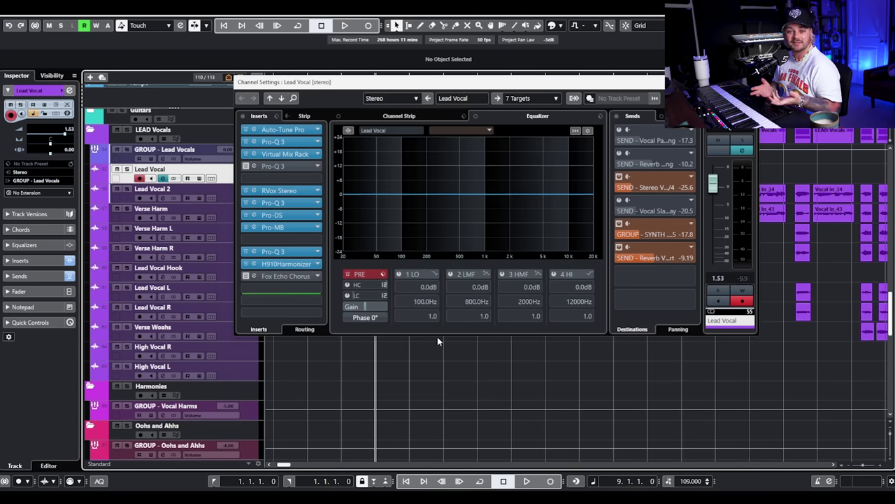
- Compare the lead vocal with and without the H910Harmonizer in the full mix from bar 9
key("space")
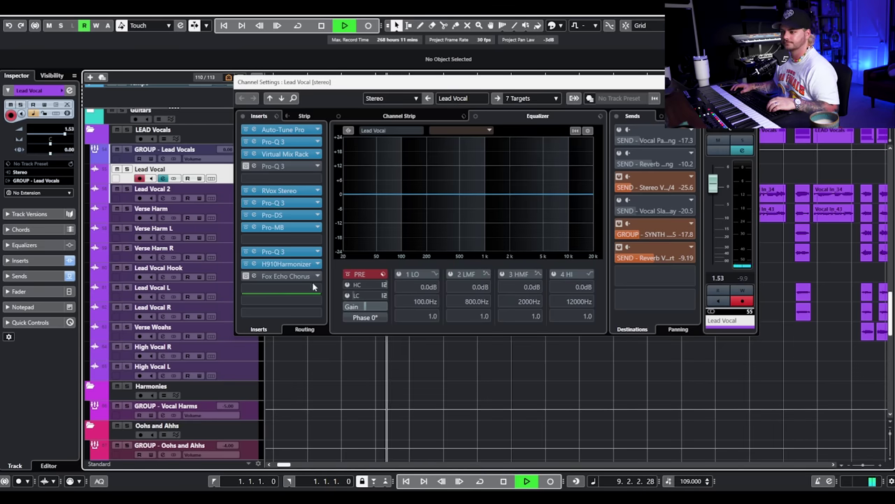
left_click(245, 263)
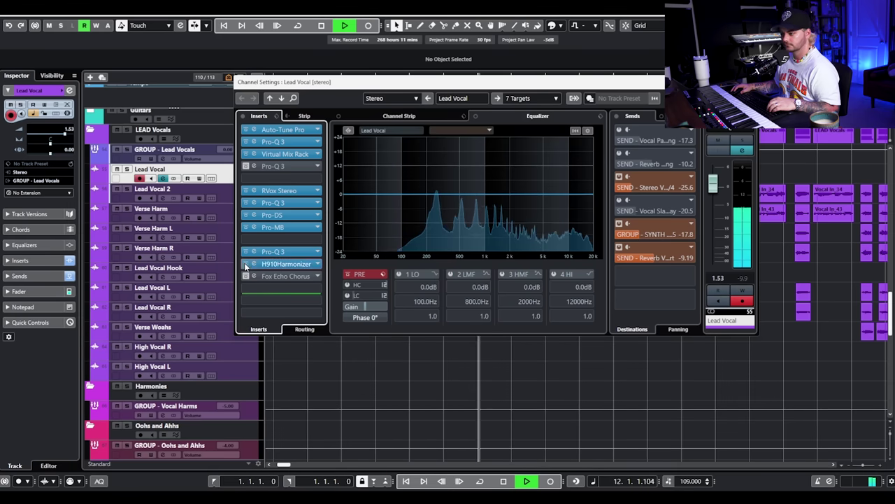
key("space")
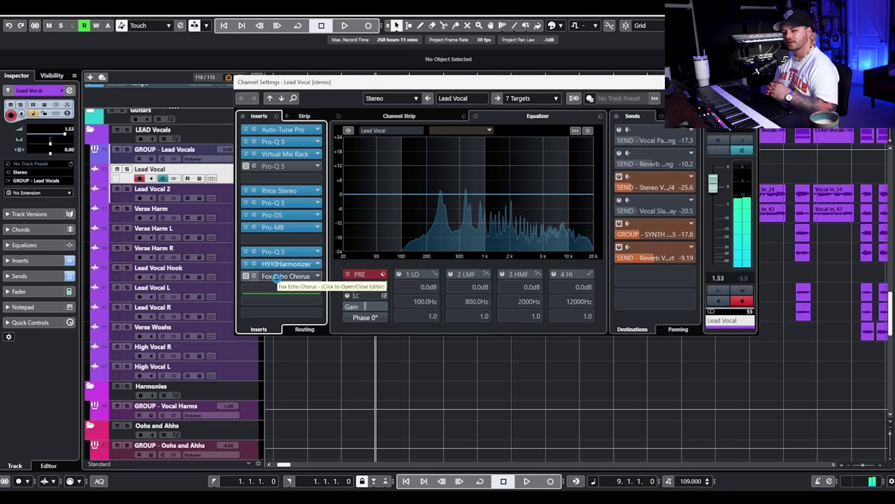
- Reactivate the Fox Echo Chorus insert on the Lead Vocal channel and bring its editor fully into view
left_click(246, 277)
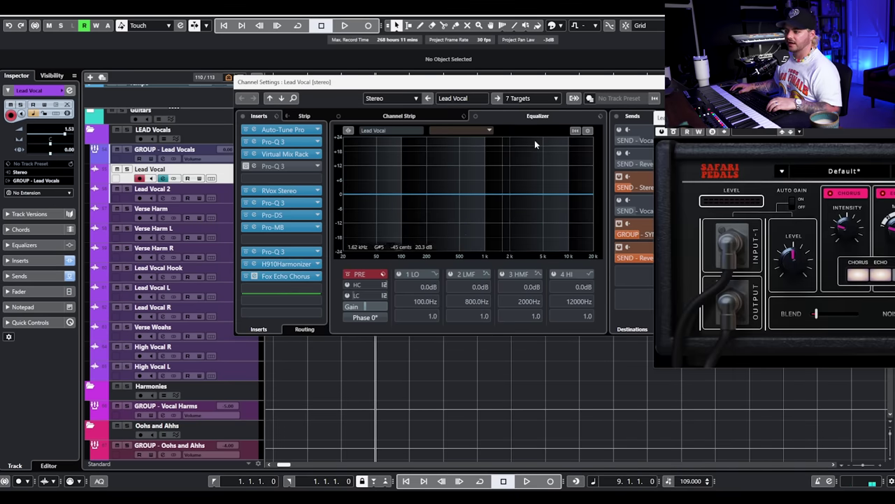
left_click_drag(726, 118, 336, 116)
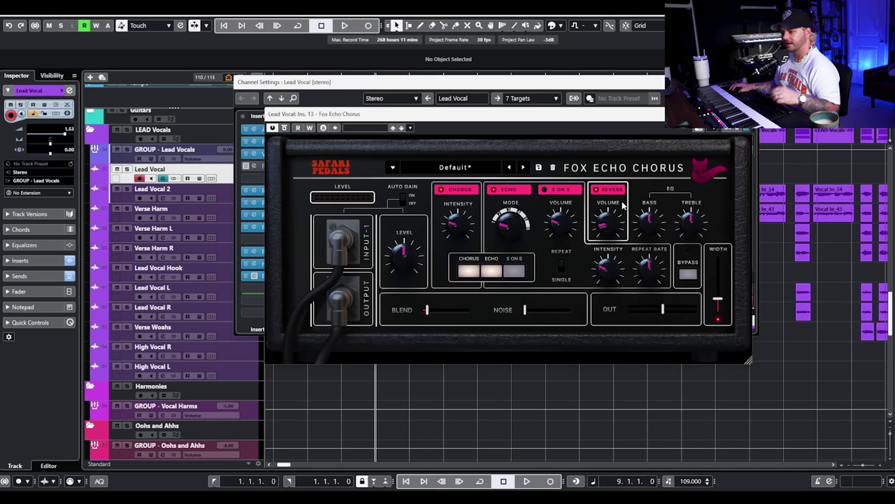
- Solo the Lead Vocal track and audition it through Fox Echo Chorus while examining the Blend setting, then close the plug-in and channel settings
left_click(126, 169)
mouse_move(424, 315)
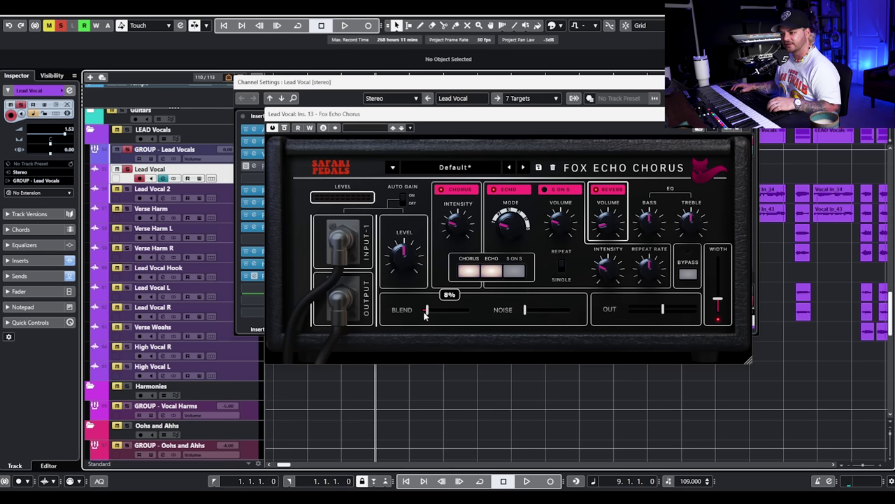
key("space")
mouse_move(428, 315)
left_mouse_down()
mouse_move(467, 308)
mouse_move(431, 312)
left_mouse_up()
mouse_move(720, 302)
key("space")
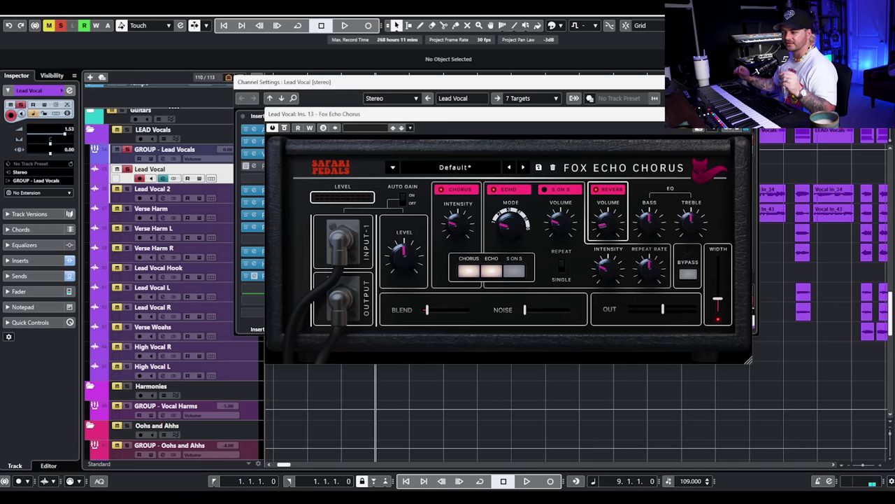
left_click(751, 125)
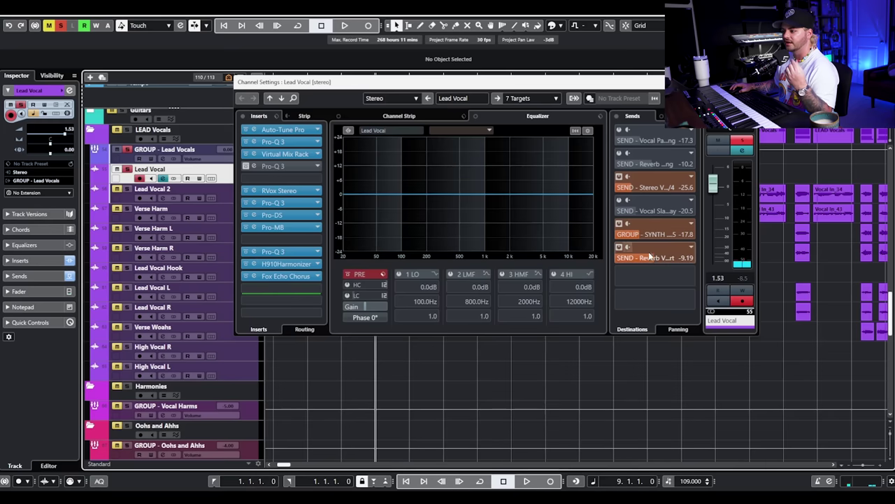
left_click(659, 82)
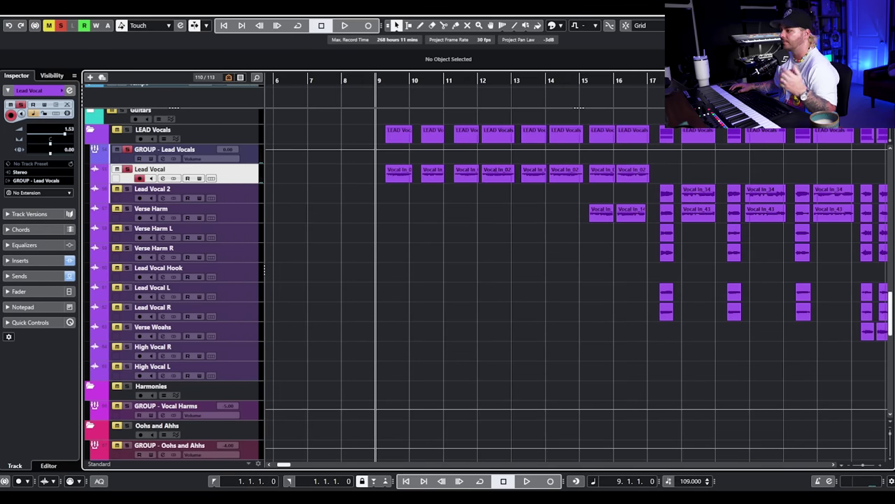
- Unsolo the Lead Vocal track, play the full mix from bar 9 and reopen the track's channel settings
left_click(128, 170)
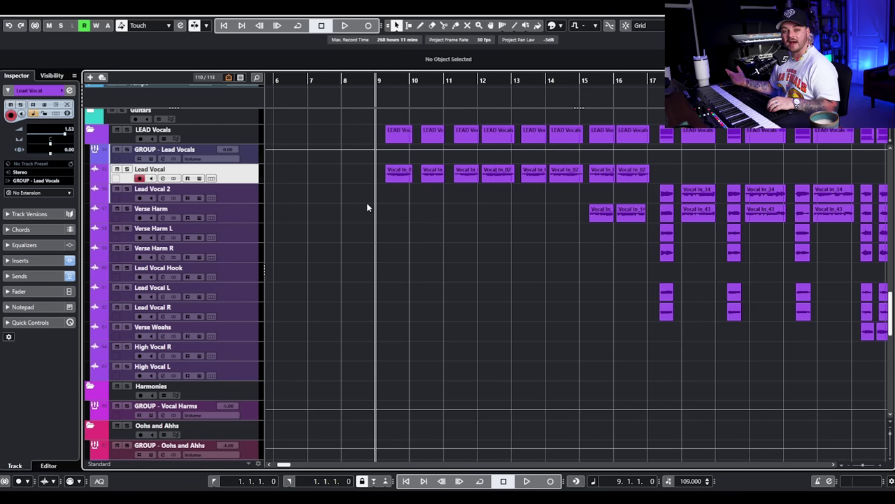
key("space")
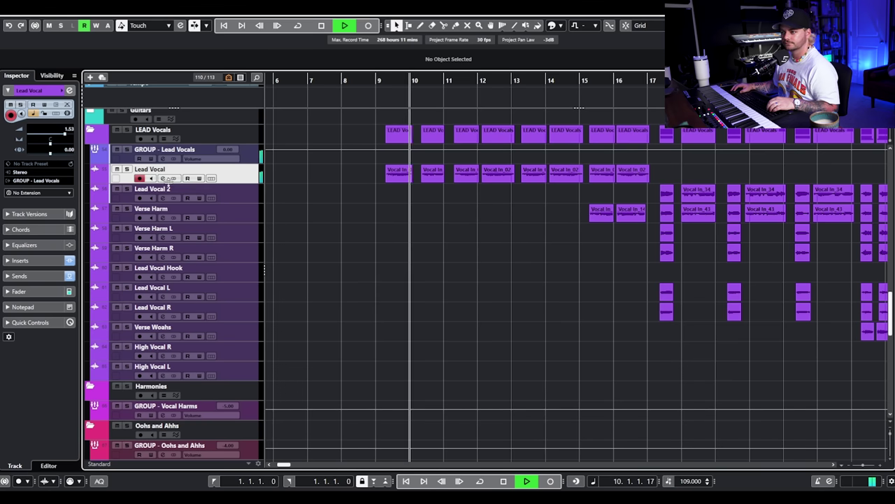
left_click(162, 178)
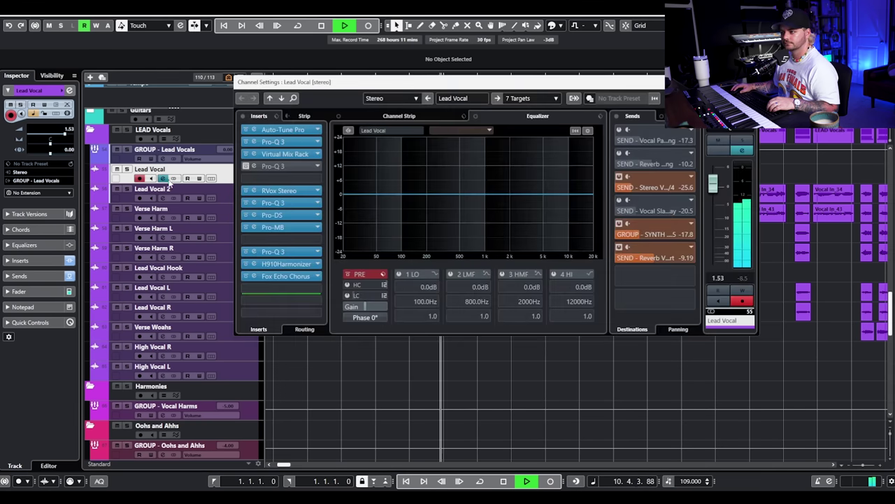
- Compare the lead vocal in the full mix with and without H910Harmonizer, Fox Echo Chorus and the last reverb send, then close the channel settings
left_click(246, 276)
key("space")
left_click(246, 265)
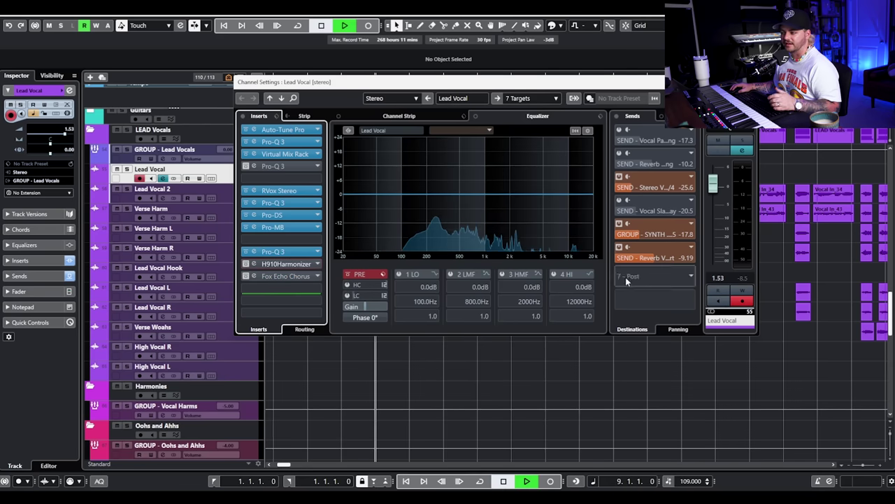
key("space")
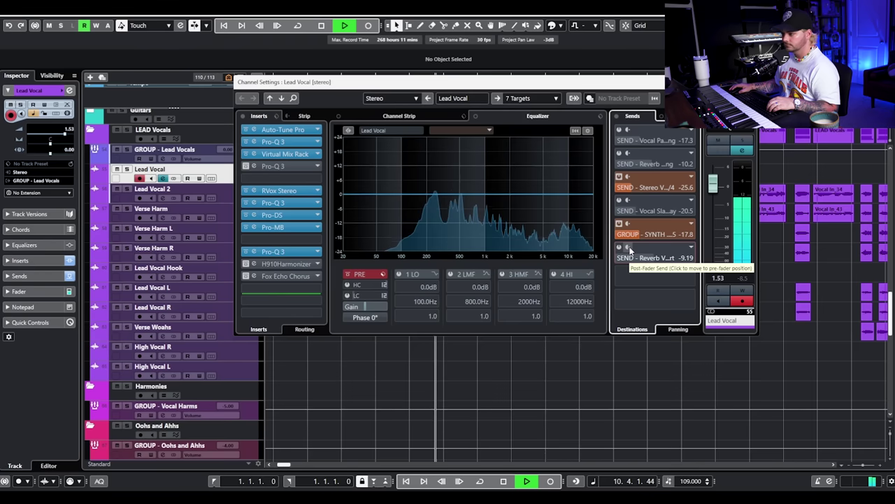
left_click(619, 248)
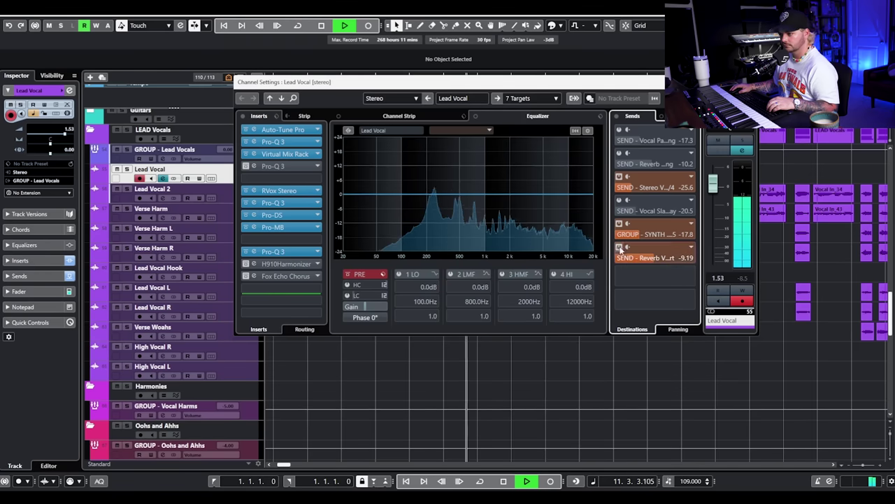
left_click(246, 264)
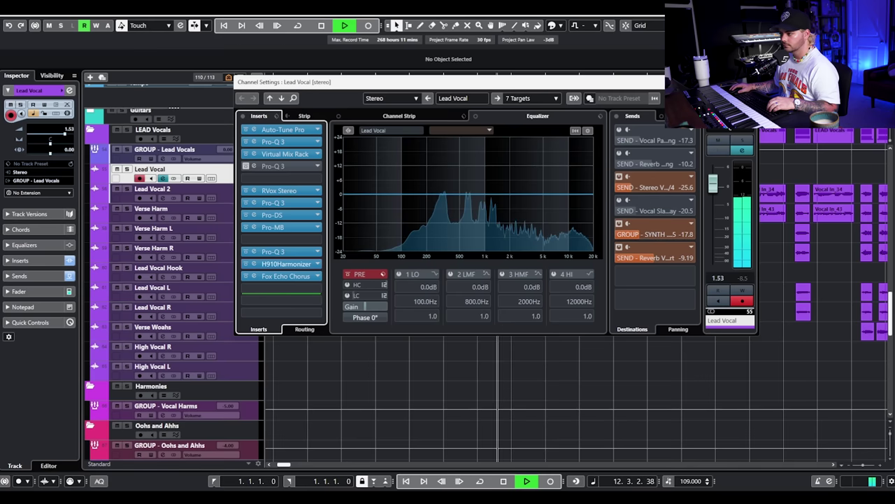
left_click(648, 255)
key("space")
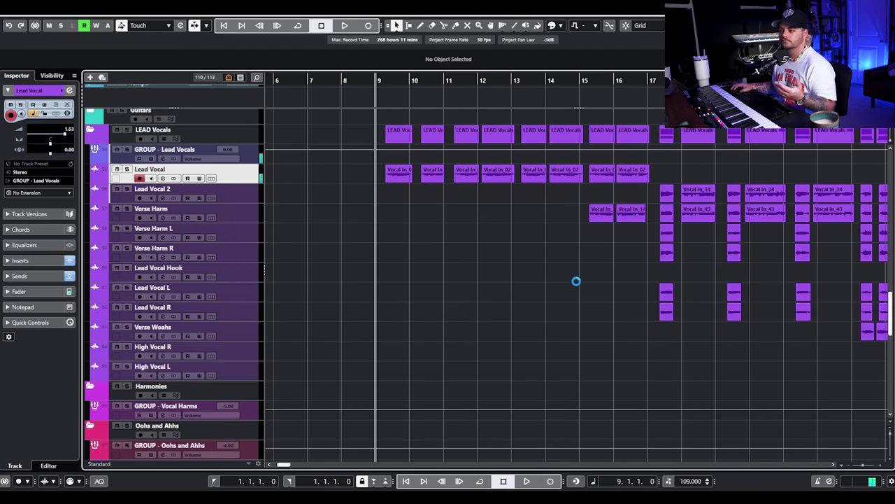
- Solo the Verse Harm track at bar 15 and examine the H910 Harmonizer insert's Vocal Doubler settings, then close the plug-in
scroll(593, 248, "right", 3)
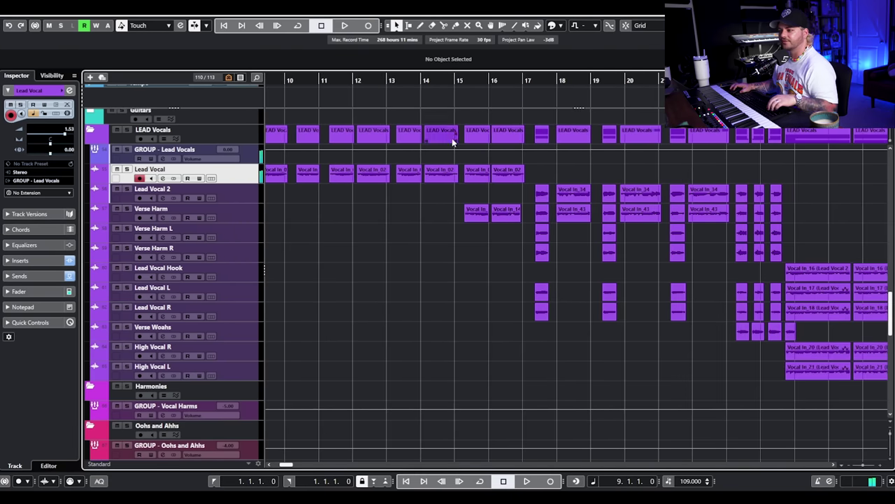
left_click(462, 81)
left_click(162, 218)
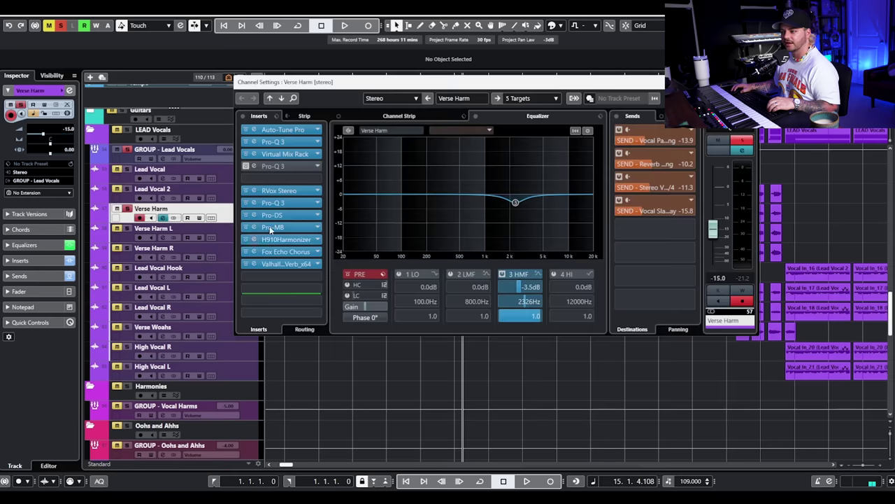
left_click(254, 239)
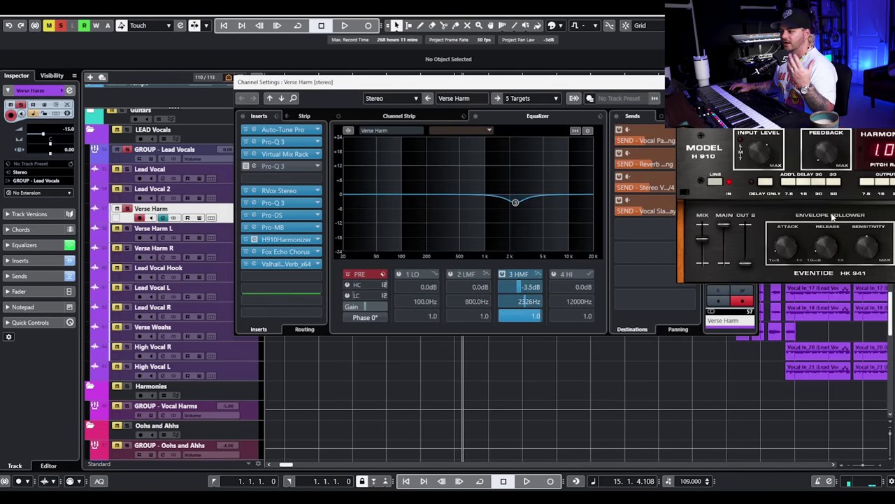
left_click_drag(703, 81, 274, 183)
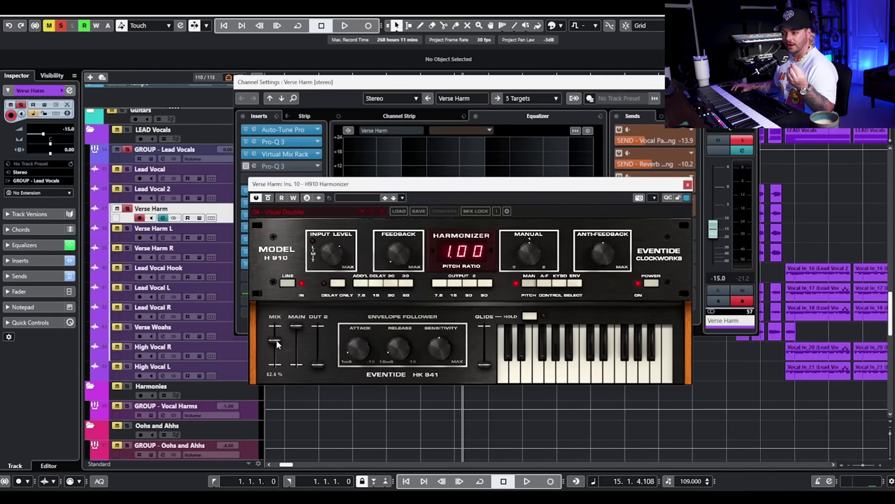
left_click(687, 186)
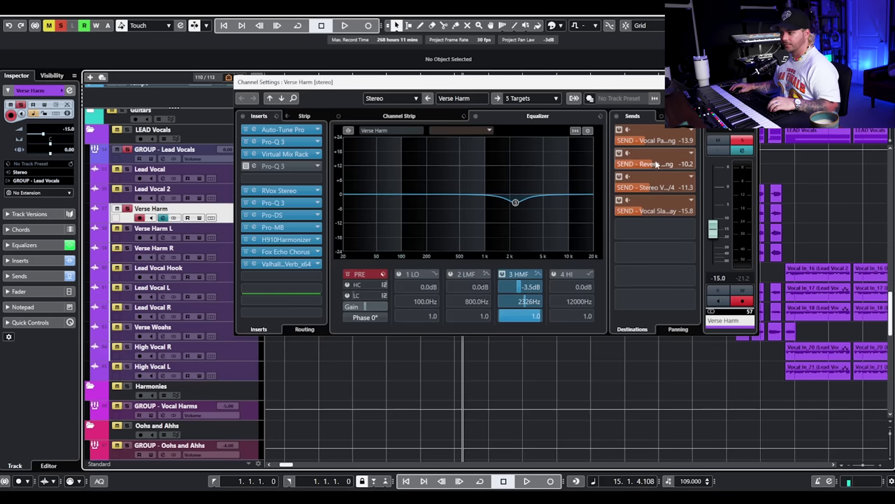
- Examine the Blend setting of the Fox Echo Chorus insert on the Verse Harm channel, then close the plug-in and channel settings
left_click(295, 254)
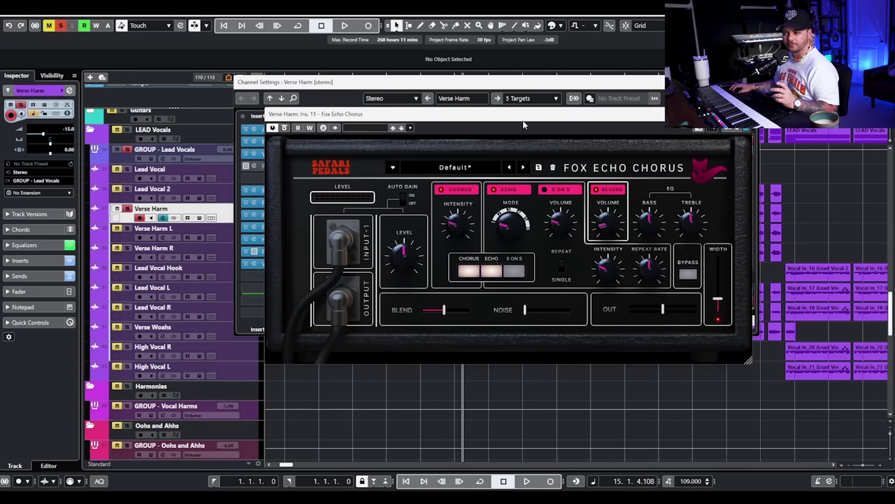
left_click_drag(523, 123, 508, 121)
mouse_move(431, 311)
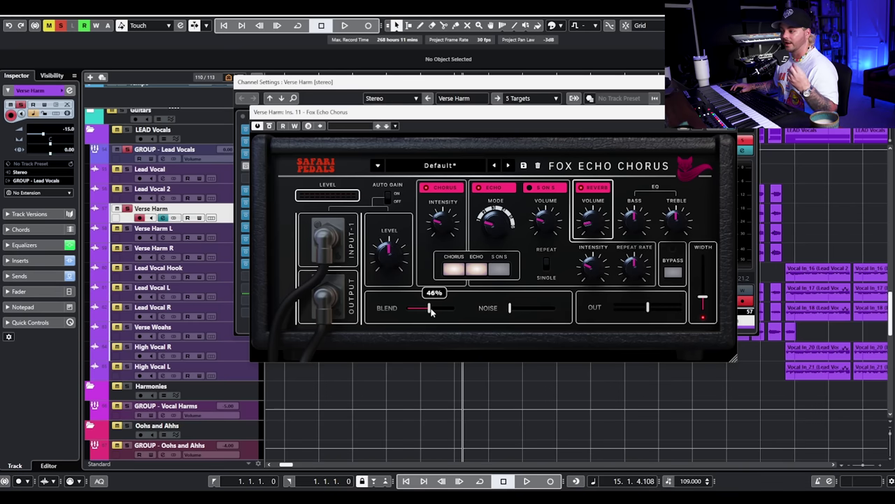
key("Escape")
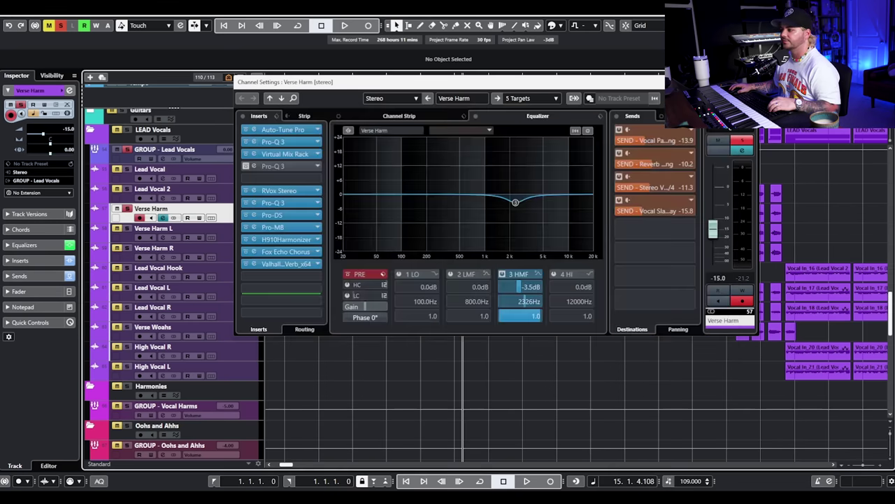
key("Escape")
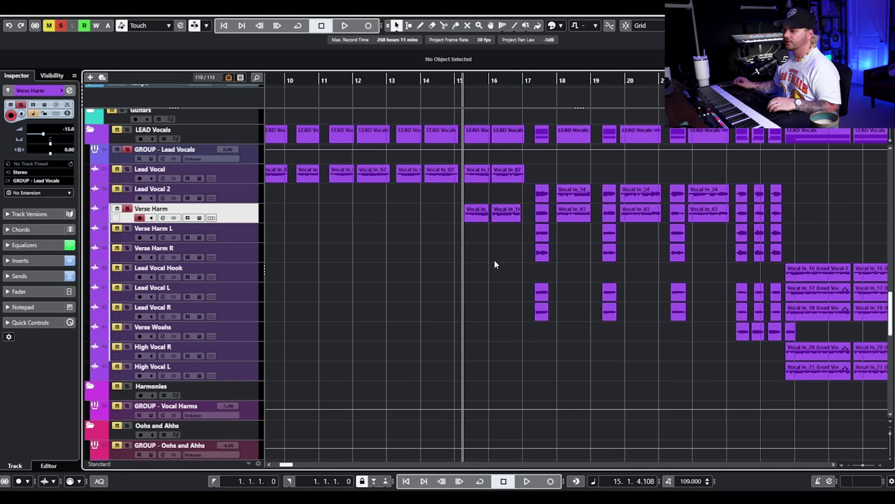
- Play the soloed Verse Harm track from bar 15 together with the Lead Vocal, then stop playback
key("space")
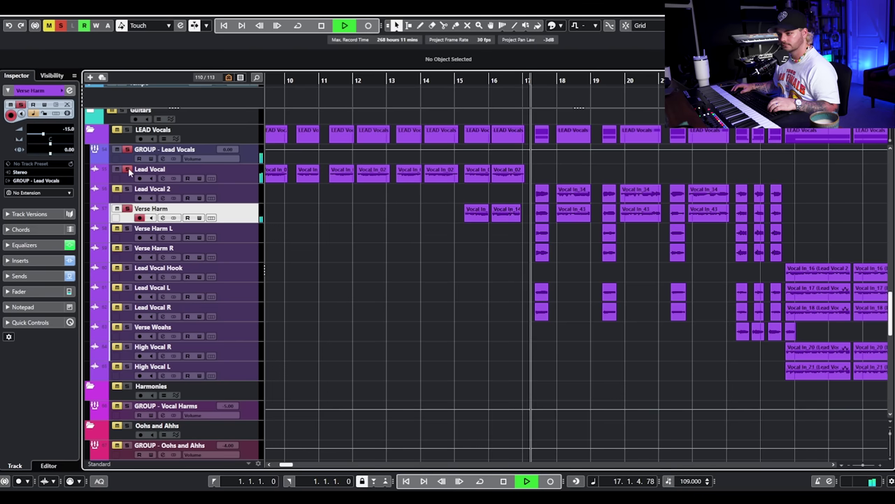
key("space")
left_click(258, 269)
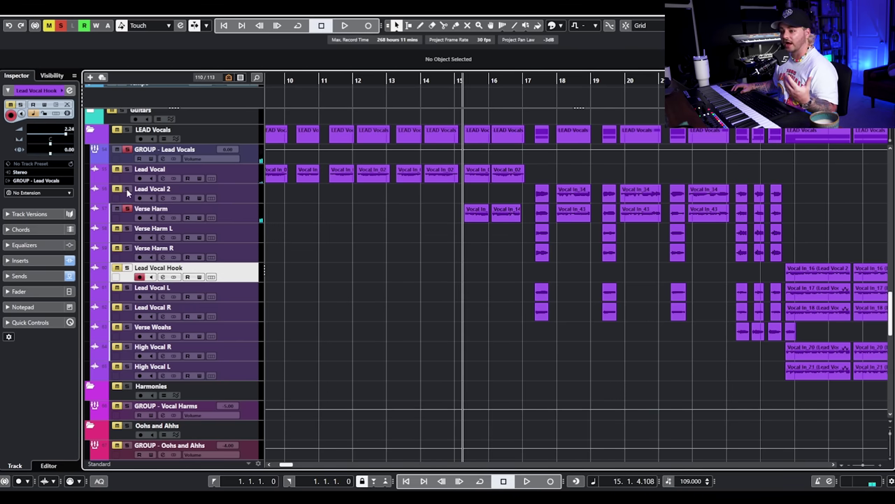
- Solo the Lead Vocal 2 track and examine the Vocal Thickener settings of its H910 Harmonizer insert, then close its windows
left_click(179, 200)
key("g")
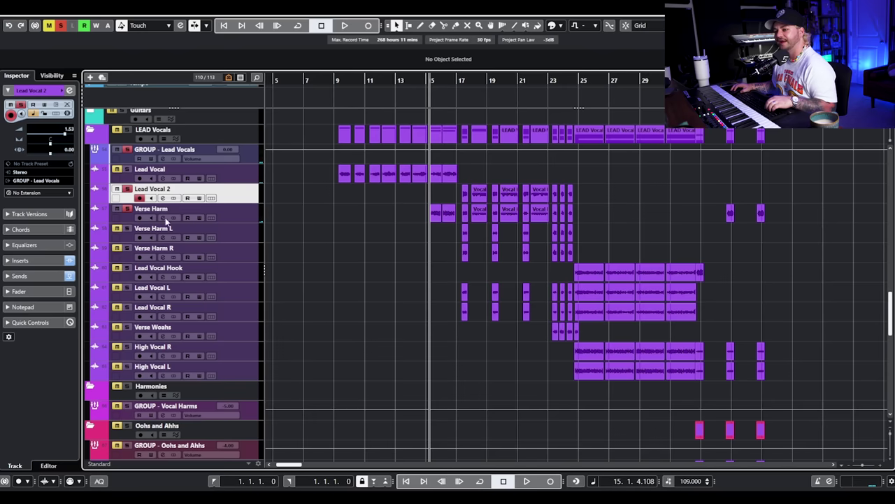
left_click(163, 198)
left_click(301, 264)
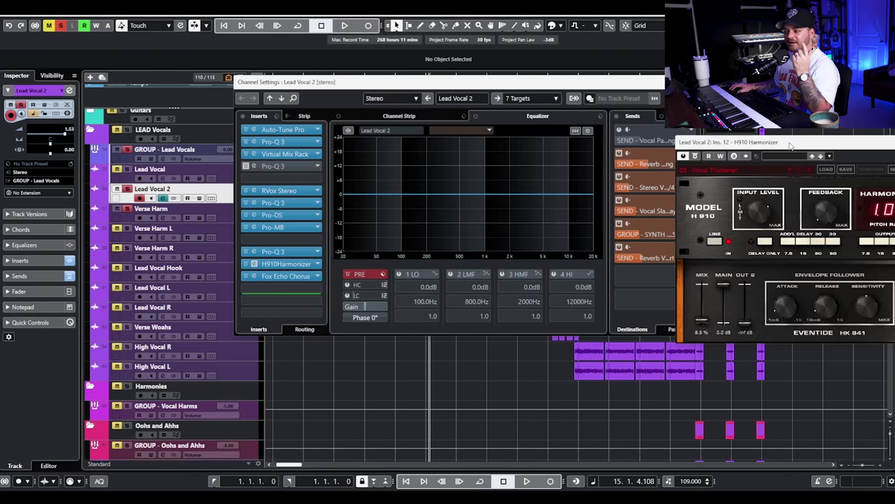
left_click_drag(790, 145, 406, 151)
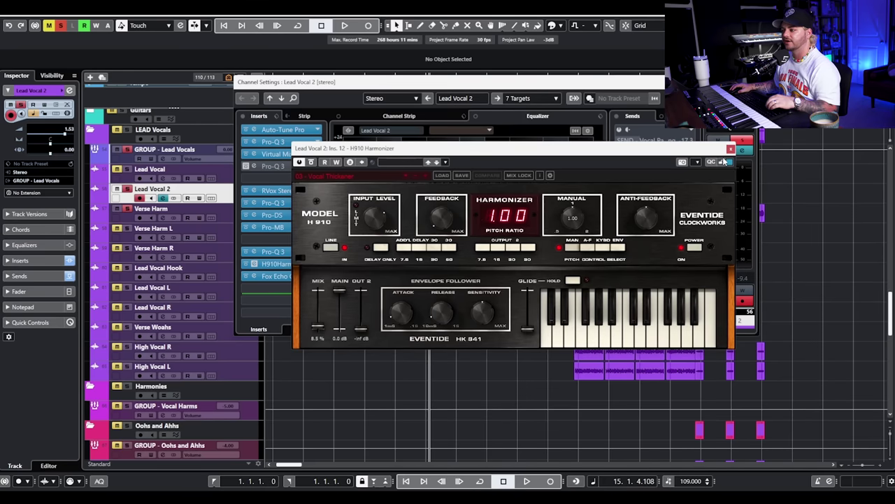
left_click(731, 149)
left_click(658, 82)
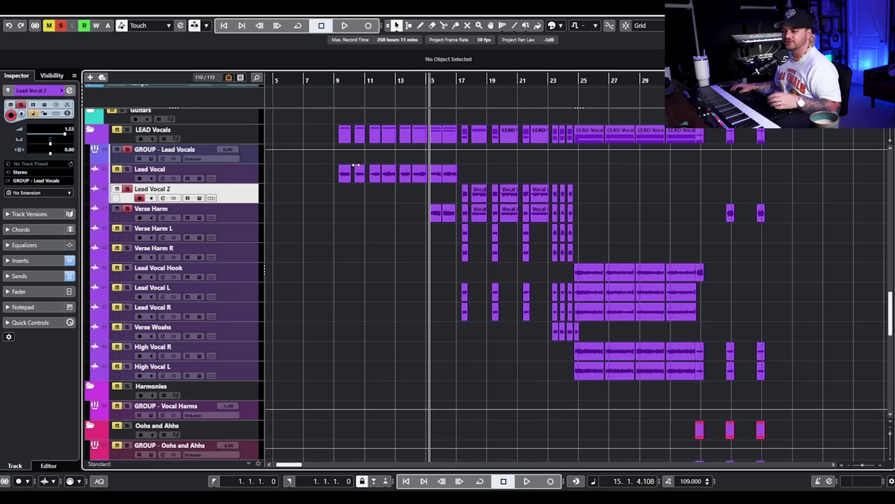
- Clear all solos and mutes in the project and play the lead vocals in the full mix from bar 15 to bar 18
scroll(441, 177, "up", 3)
key("h")
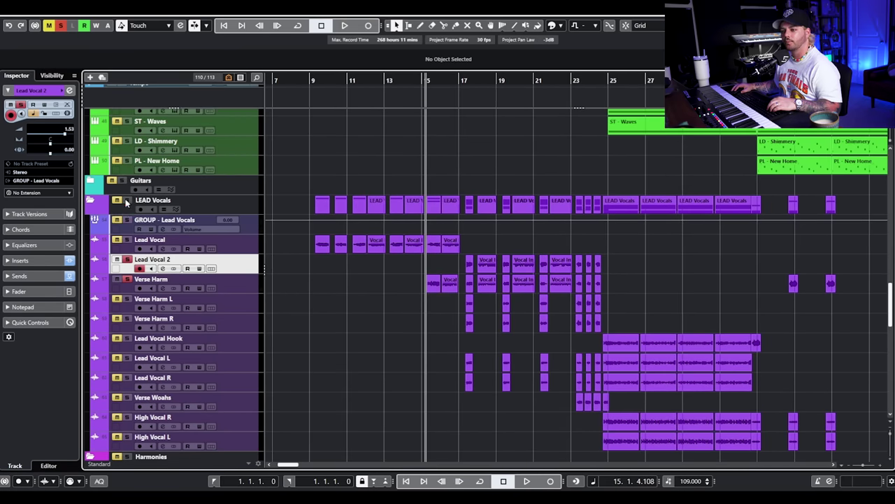
left_click(61, 25)
left_click(49, 25)
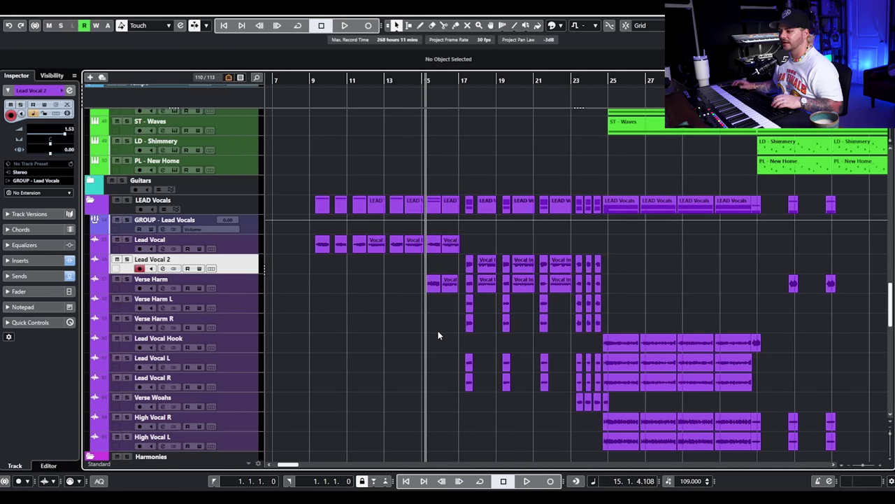
key("space")
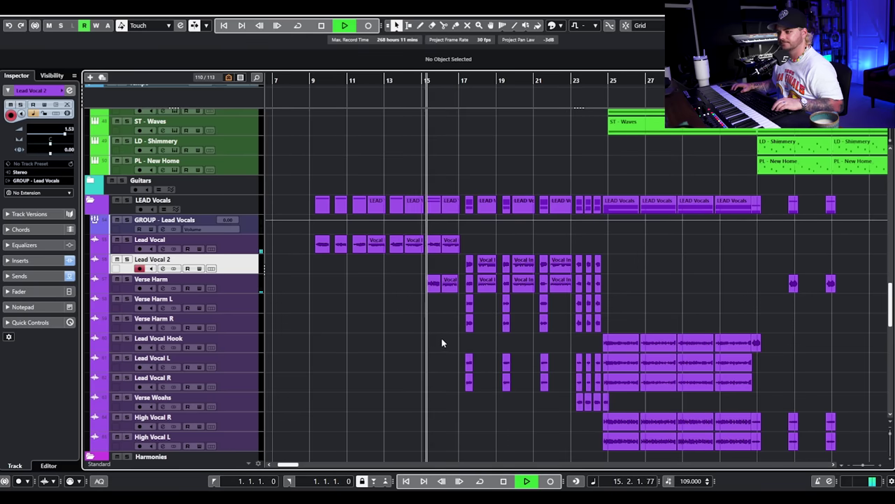
key("h")
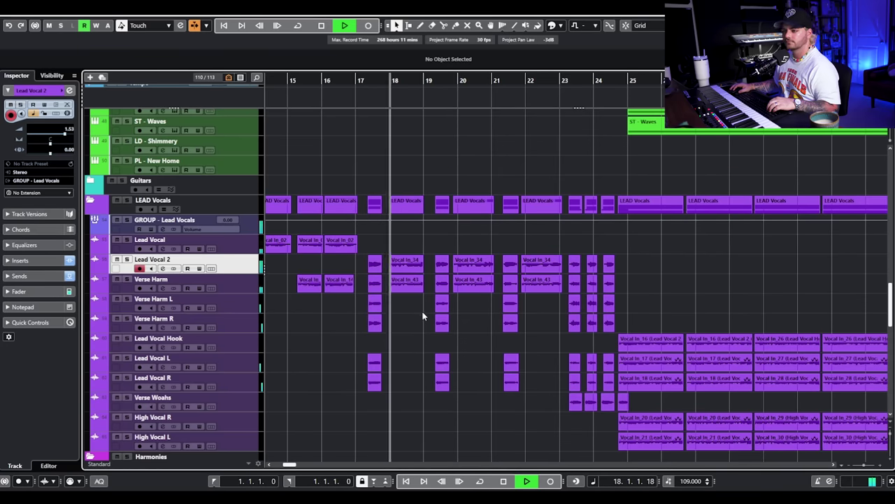
scroll(422, 302, "down", 2)
key("space")
- Solo the Lead Vocal 2 track and place the playhead just after bar 17, before its first clip
left_click(127, 189)
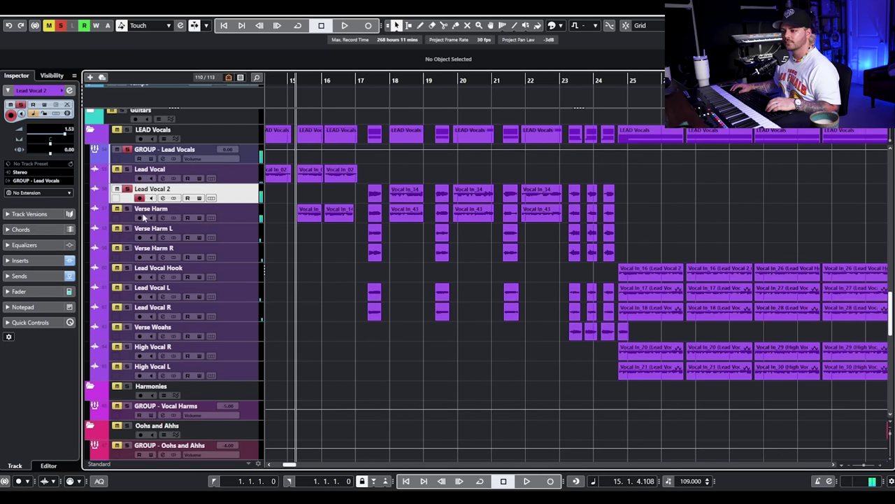
scroll(310, 205, "down", 2)
scroll(356, 112, "up", 2)
left_click(362, 80)
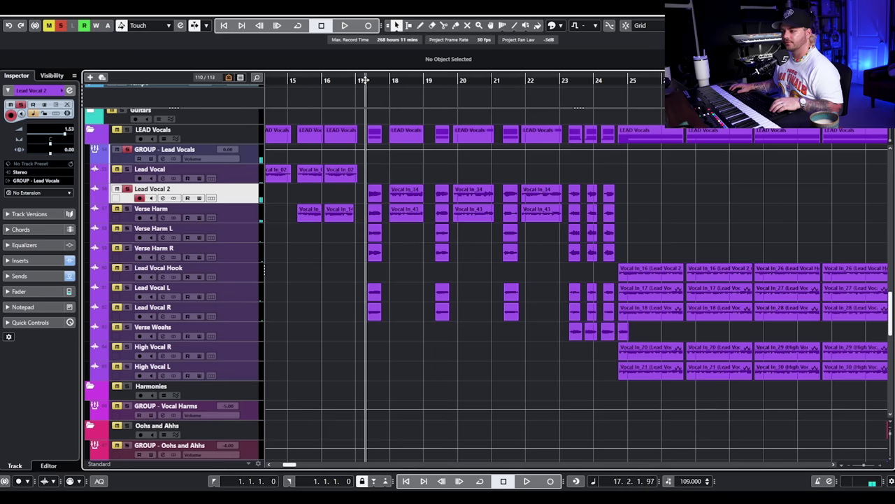
- Play the soloed Lead Vocal 2 from just after bar 17, add Verse Harm to the solo, and play both together
key("space")
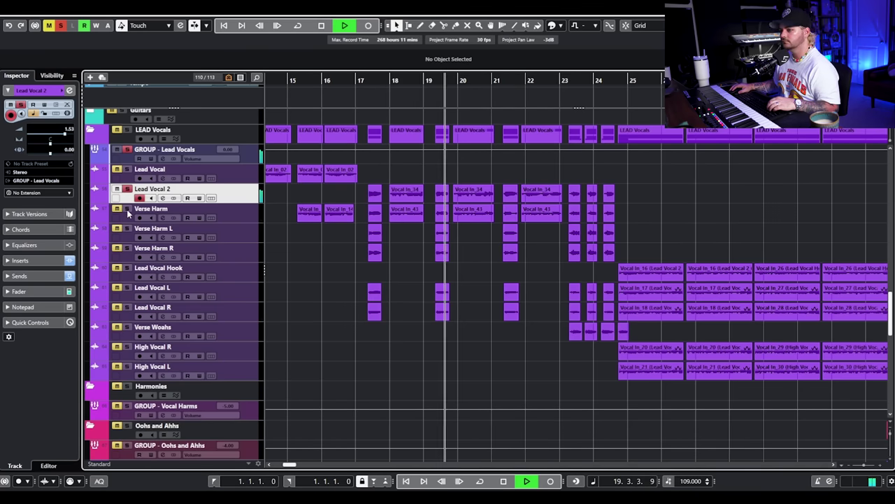
key("space")
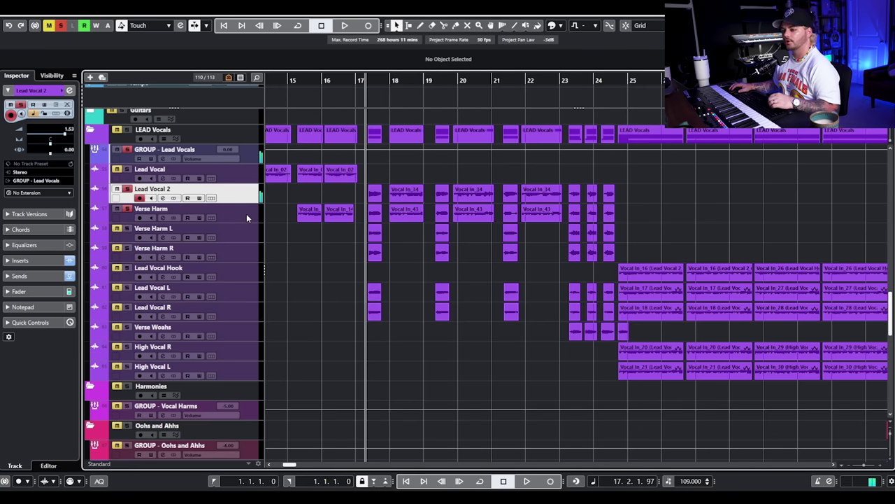
left_click(246, 218)
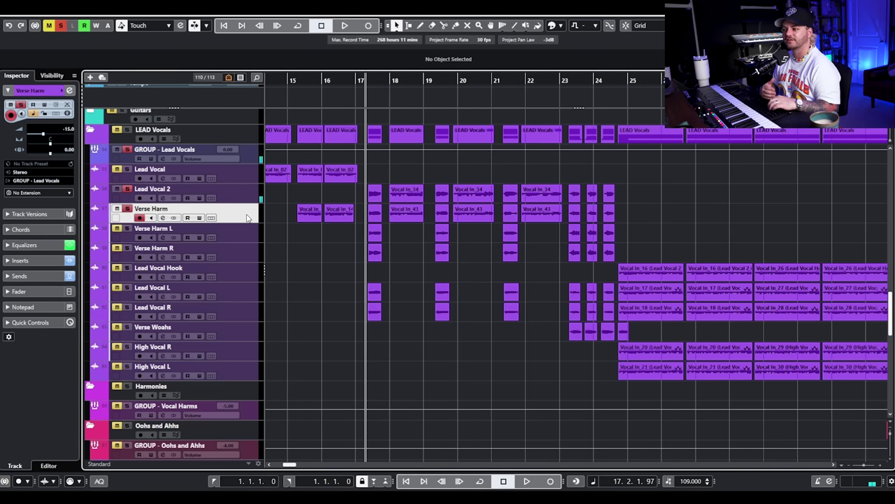
key("space")
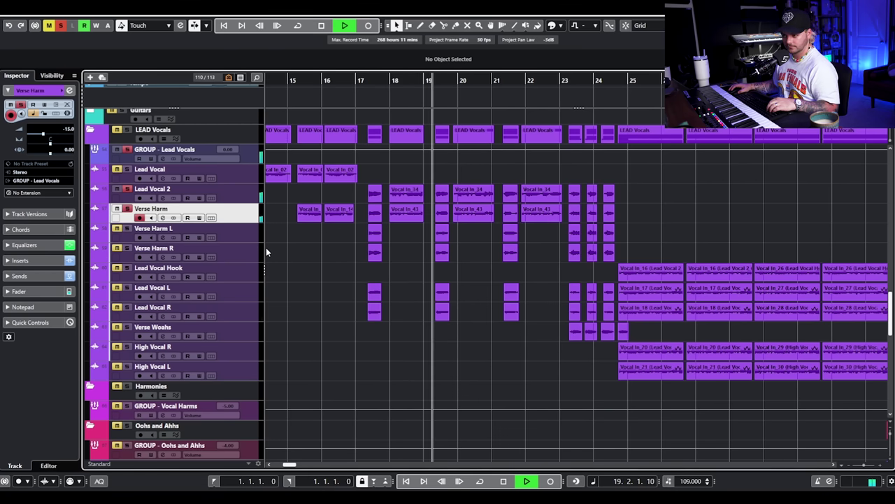
key("space")
- Solo the Verse Harm L and Verse Harm R tracks in place of Lead Vocal 2 and Verse Harm
left_click(130, 195)
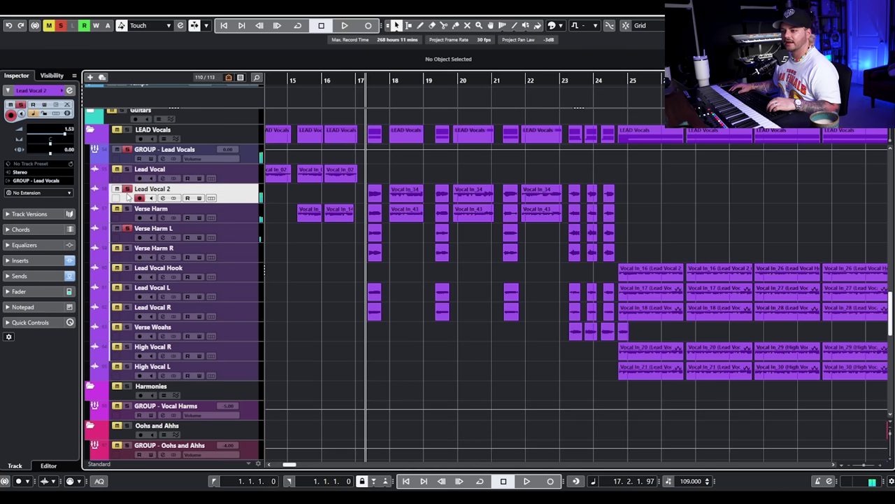
left_click(233, 234)
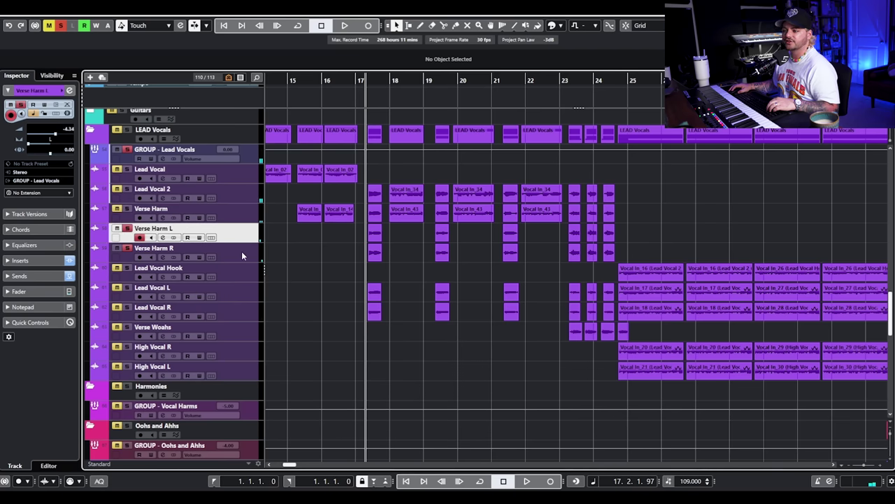
left_click(219, 257)
- Examine the ValhallaVintageVerb insert on Verse Harm L, close its windows, and play the two soloed harmony tracks
left_click(162, 237)
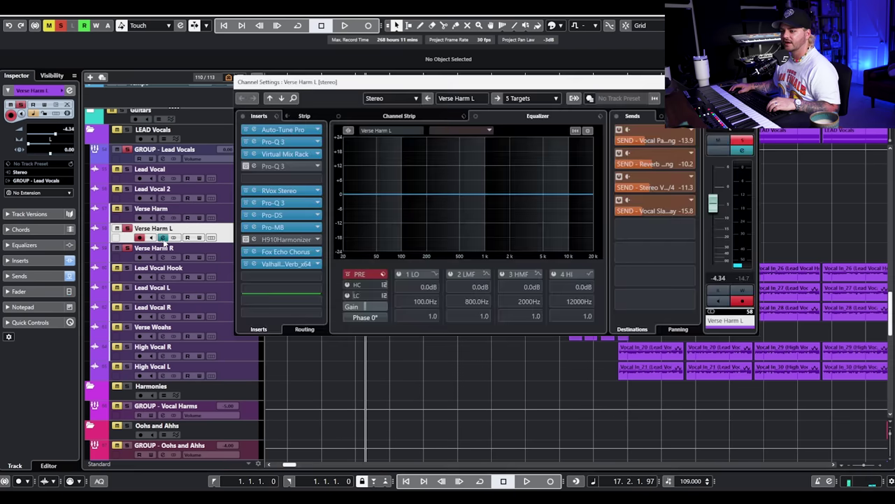
left_click(285, 263)
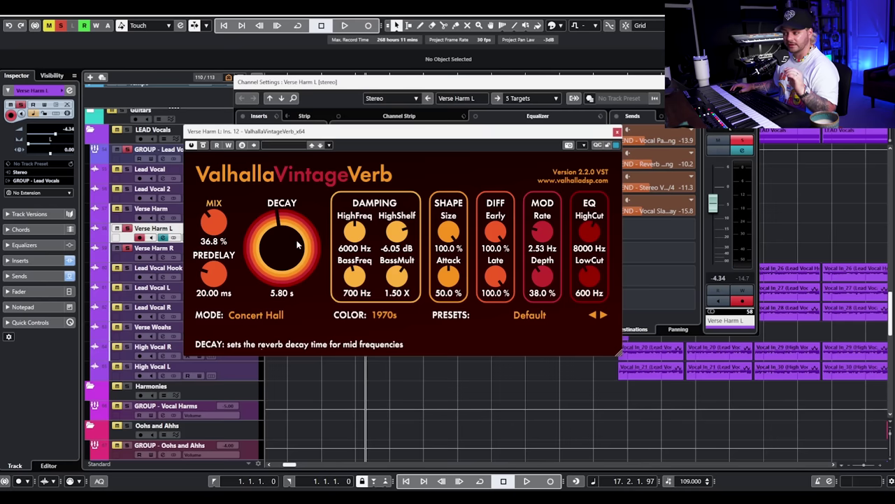
left_click(616, 132)
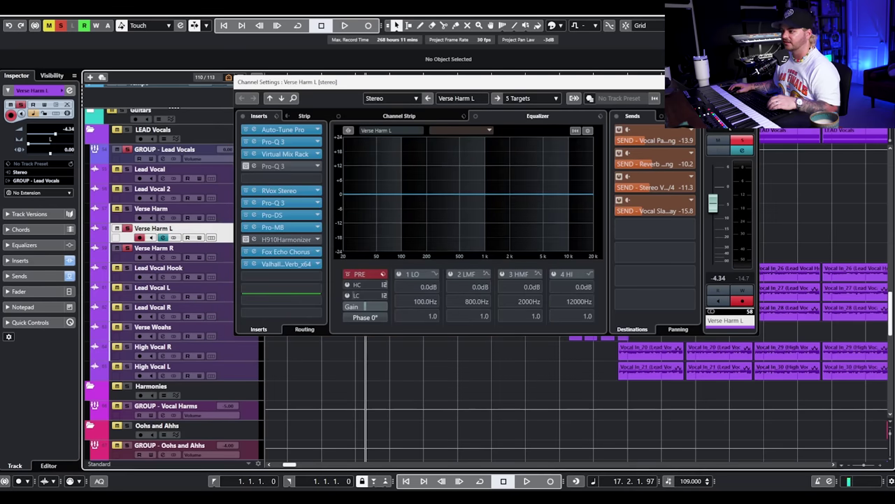
left_click(660, 82)
key("space")
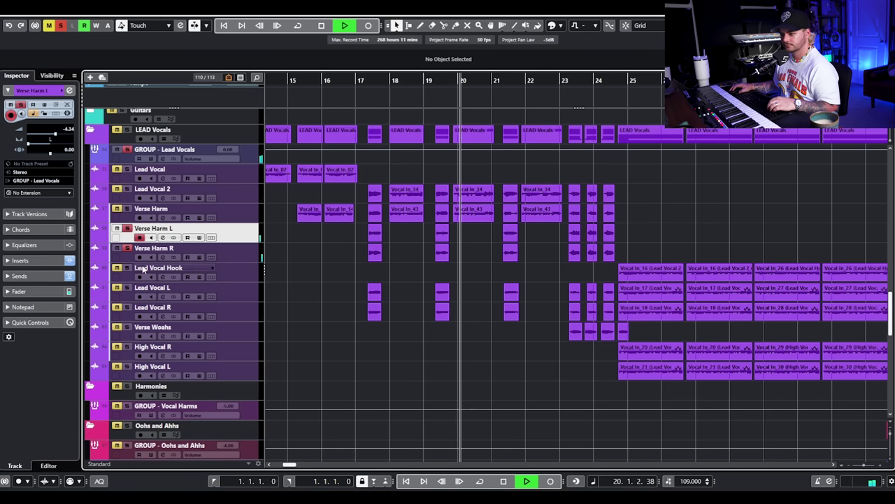
key("space")
- Solo Lead Vocal L and Lead Vocal R instead of the verse harmonies and play them from just after bar 17
left_click(128, 311)
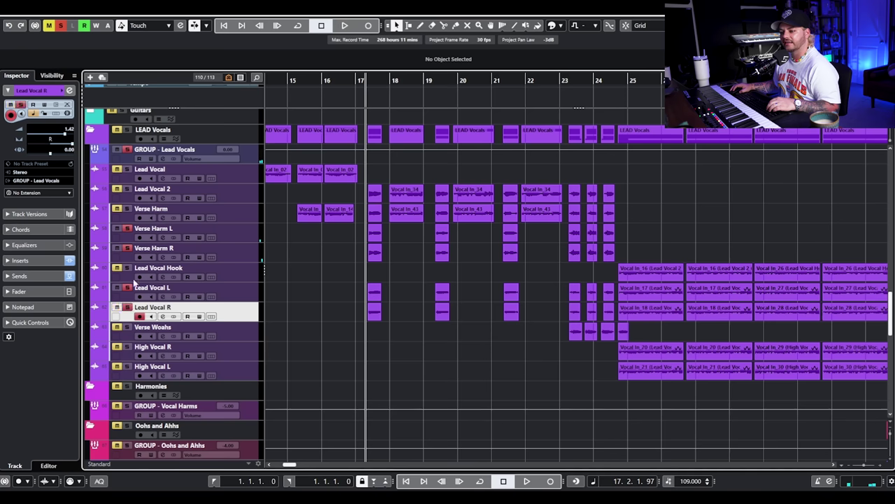
key("Up")
key("Up")
key("Down")
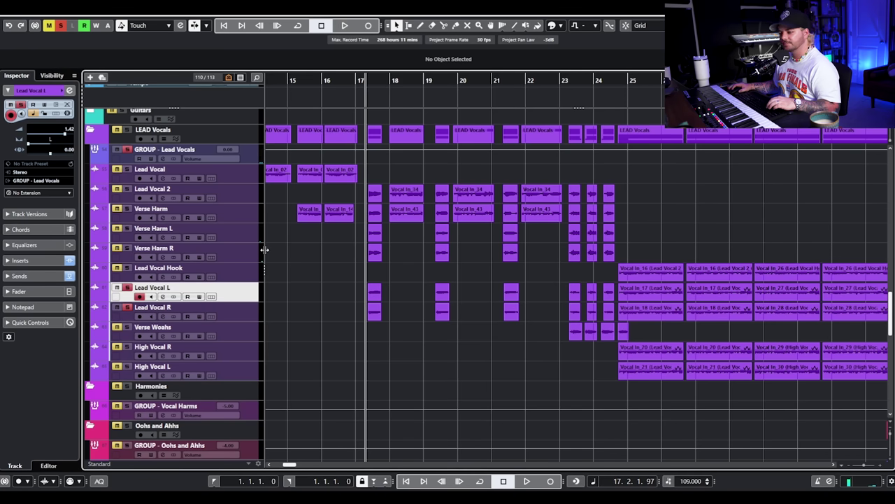
scroll(332, 280, "up", 2)
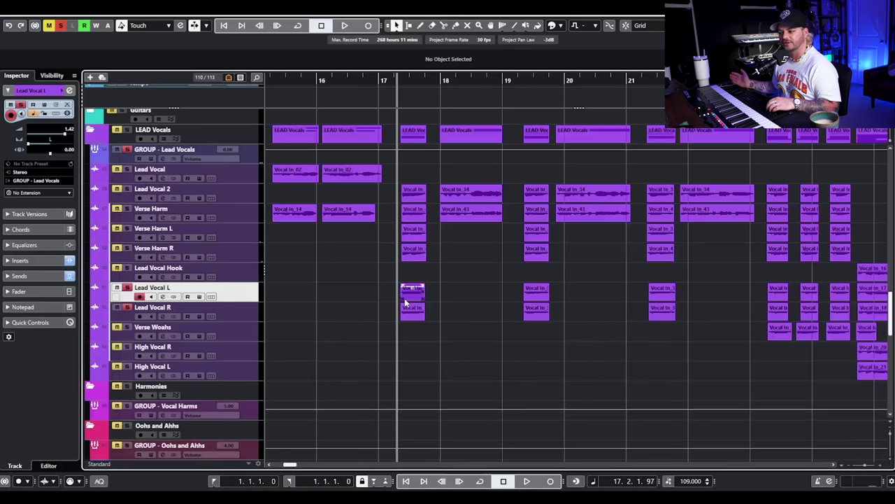
key("space")
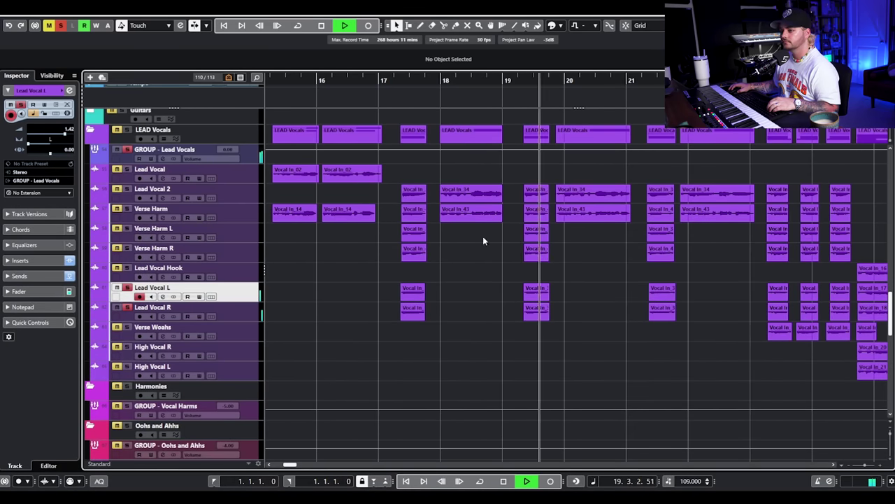
key("space")
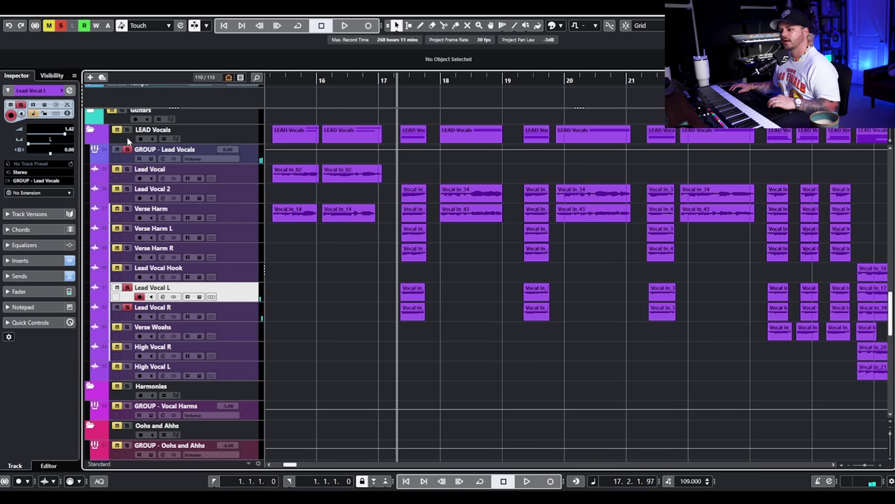
- Solo the entire LEAD Vocals folder to audition all its vocal layers together
left_click(127, 131)
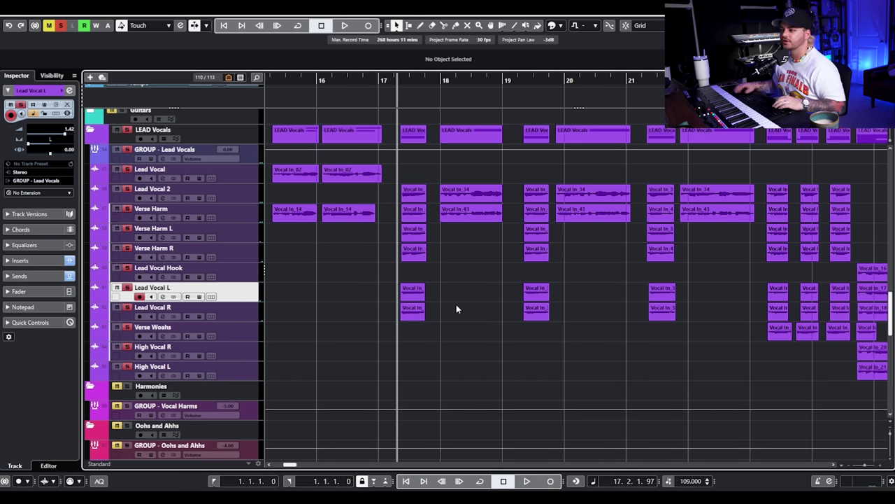
key("g")
key("g")
key("g")
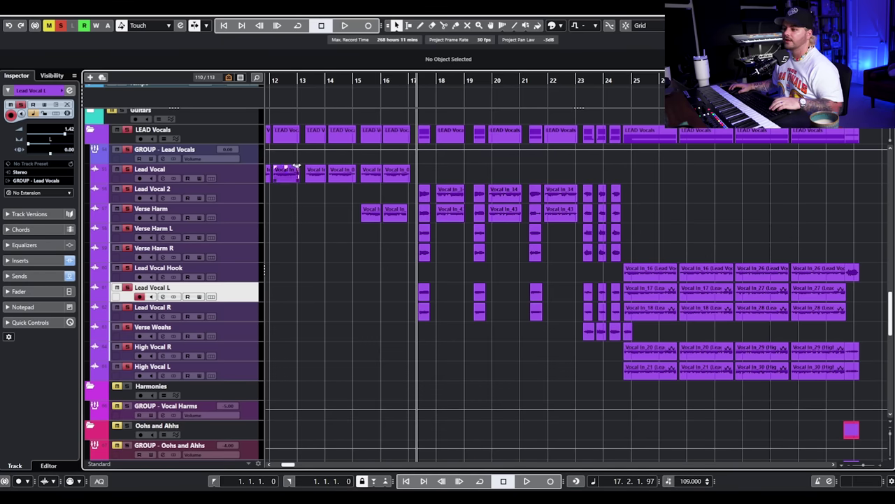
- Clear all solos and mutes and play the full mix from just before bar 17, then stop playback
left_click(60, 26)
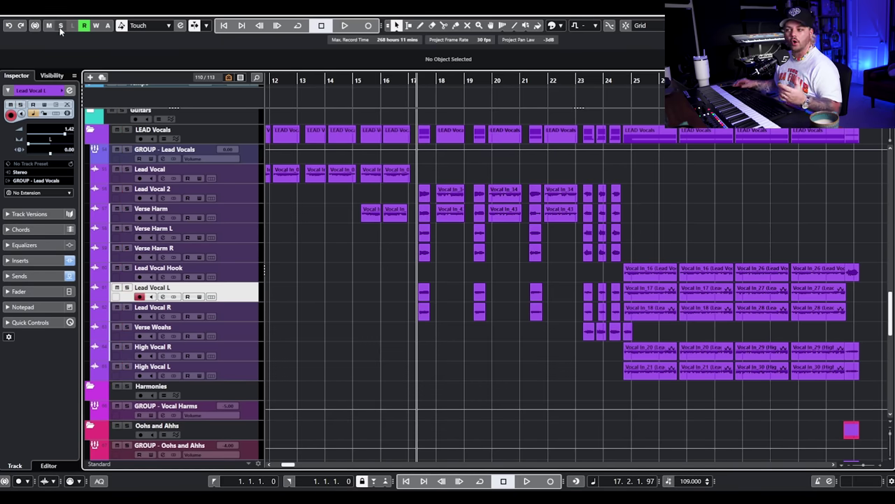
left_click_drag(414, 81, 403, 82)
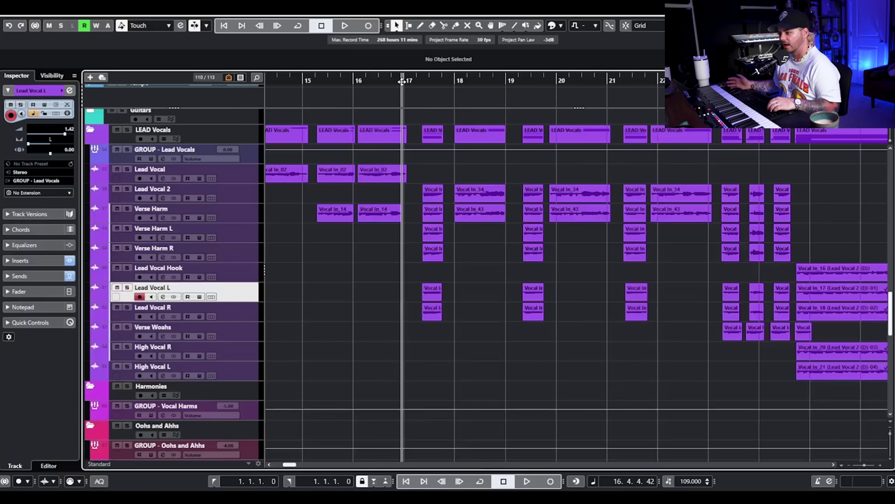
key("space")
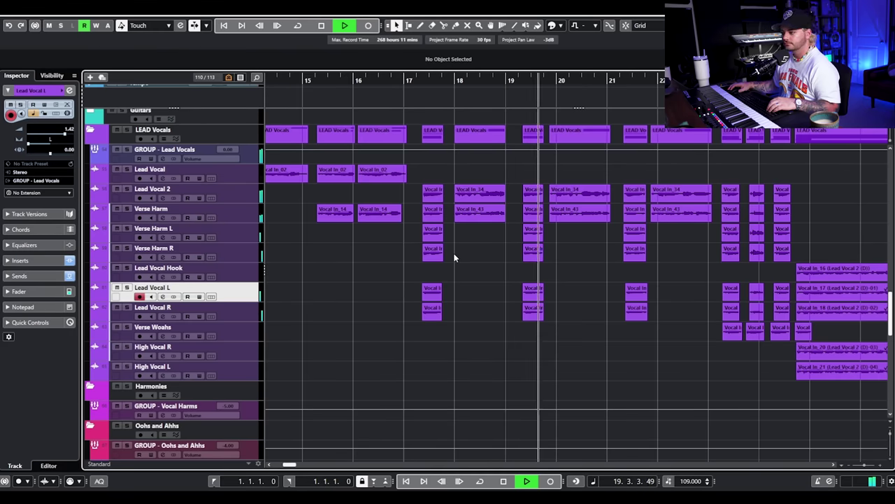
key("g")
key("g")
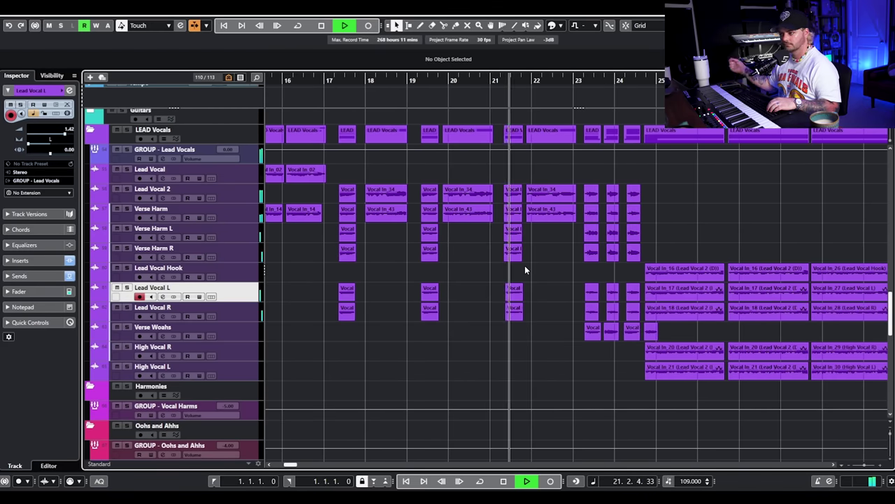
scroll(518, 279, "right", 3)
key("space")
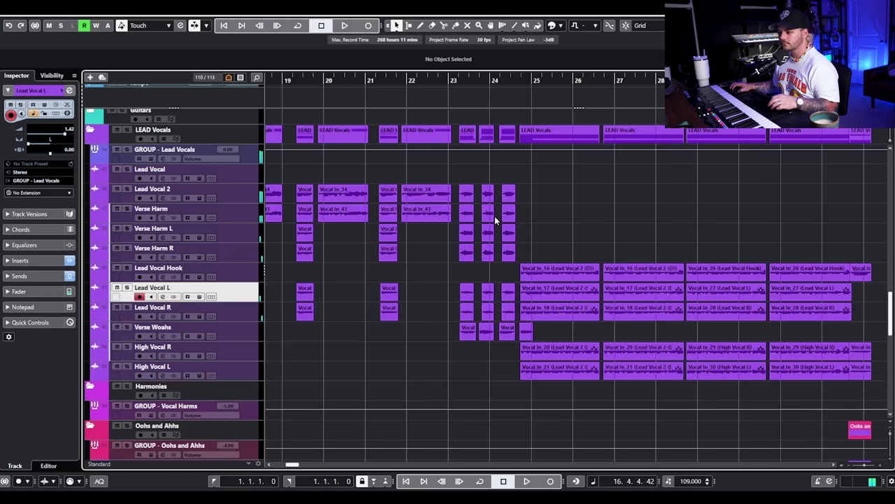
- Place the playhead just after bar 23, solo the Verse Woahs track, and play it before stopping
scroll(494, 216, "up", 2)
scroll(494, 206, "down", 4)
left_click(457, 78)
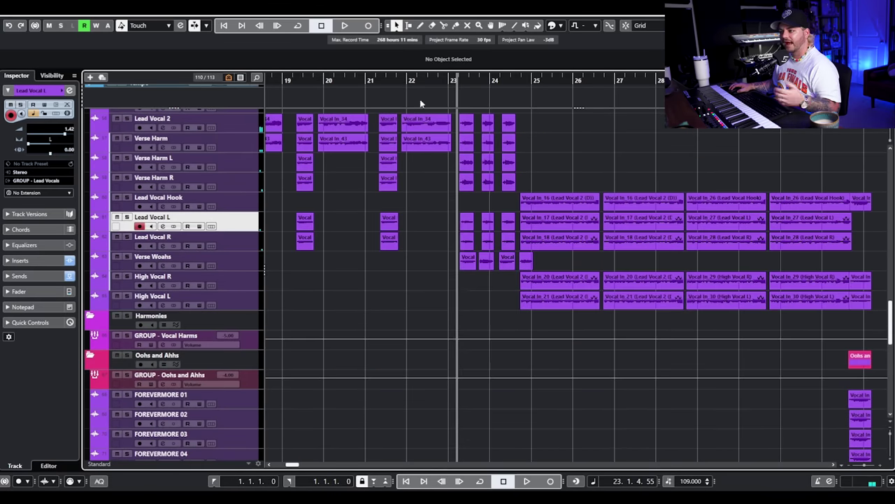
scroll(435, 188, "up", 2)
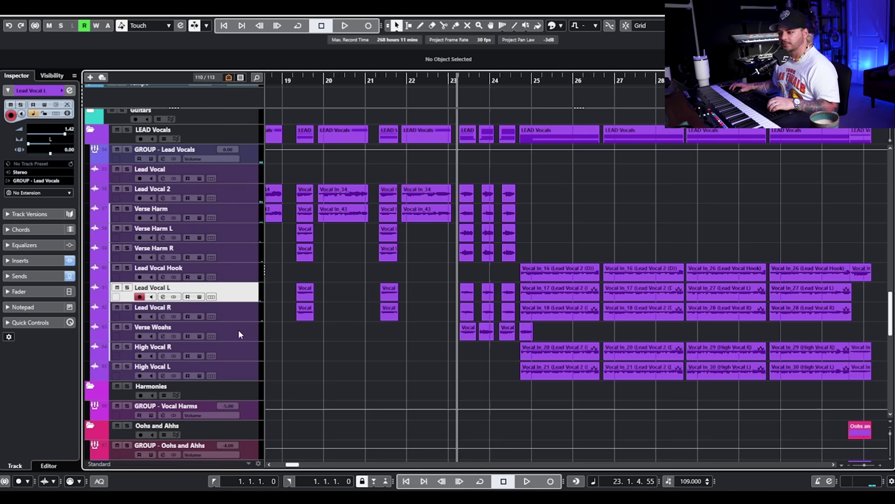
left_click(127, 327)
key("space")
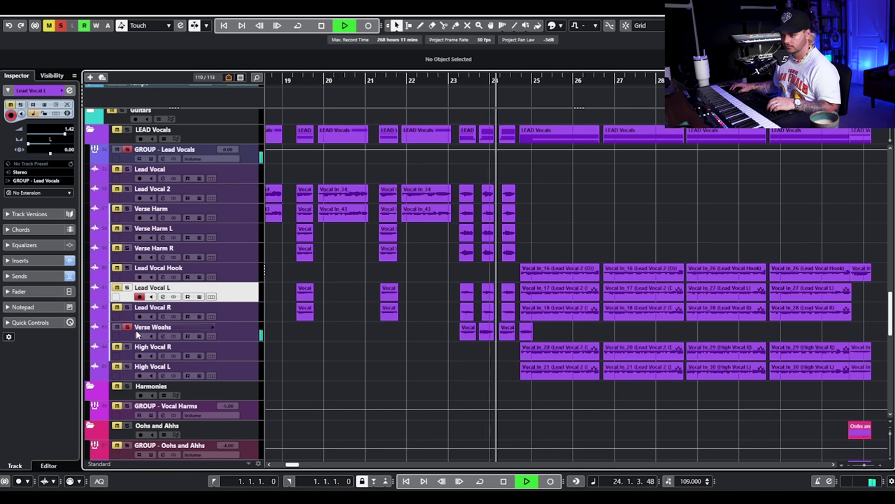
key("space")
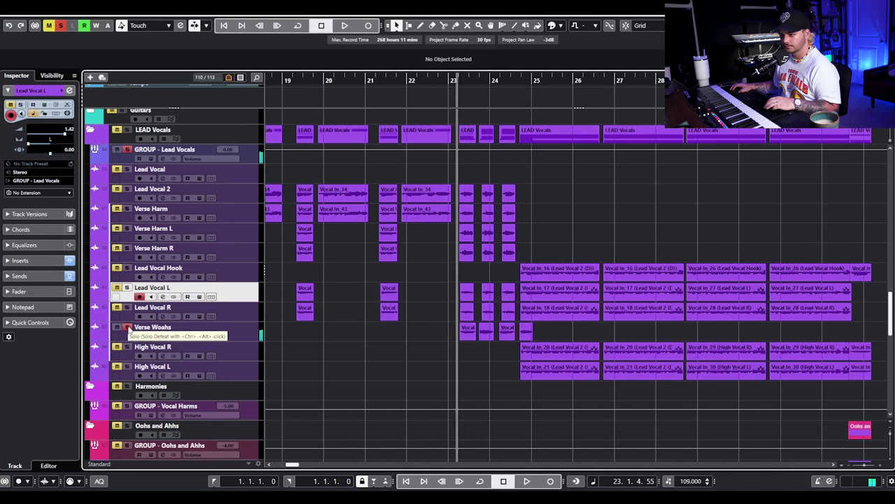
- Solo all the LEAD Vocals tracks instead of Verse Woahs alone, play them from bar 23, and clear the solos
left_click(128, 328)
left_click(128, 150)
key("space")
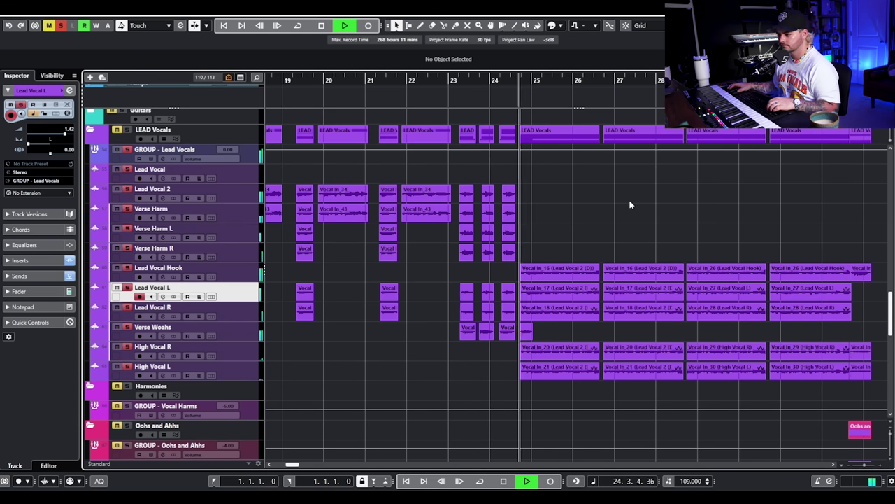
key("space")
left_click(126, 149)
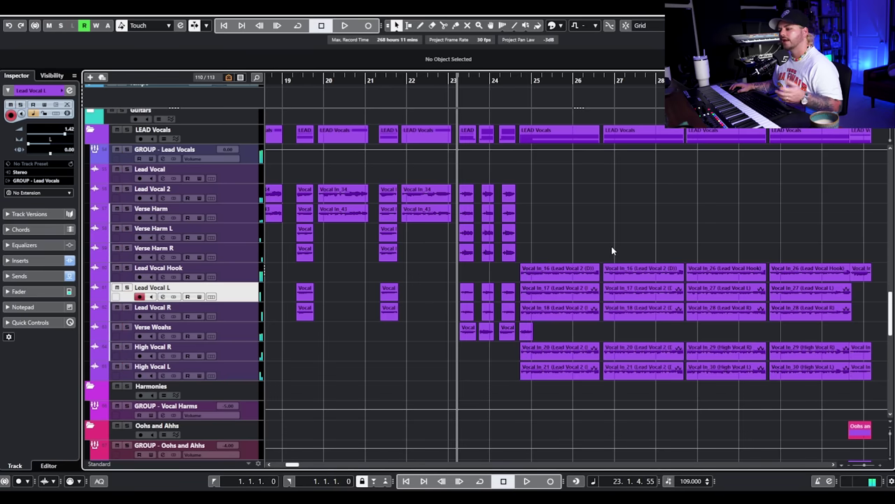
- Place the playhead just before the first Lead Vocal Hook clip, ahead of bar 25, and solo that track
key("g")
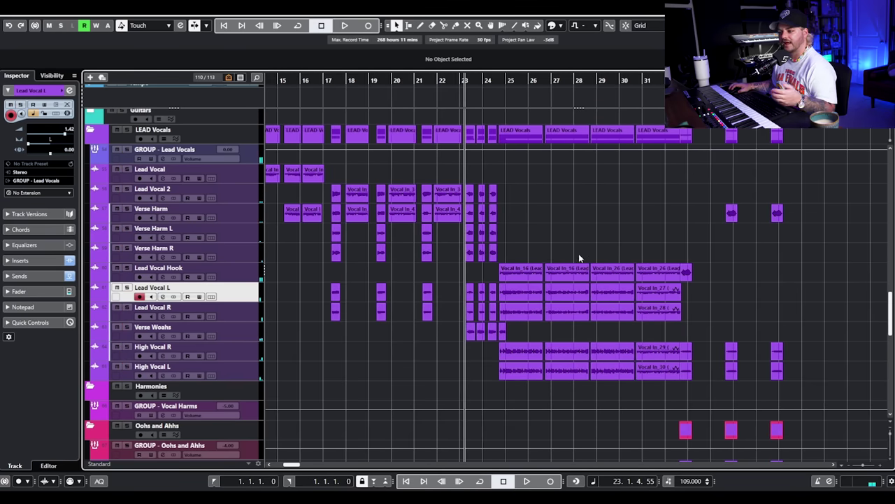
key("h")
left_click(477, 83)
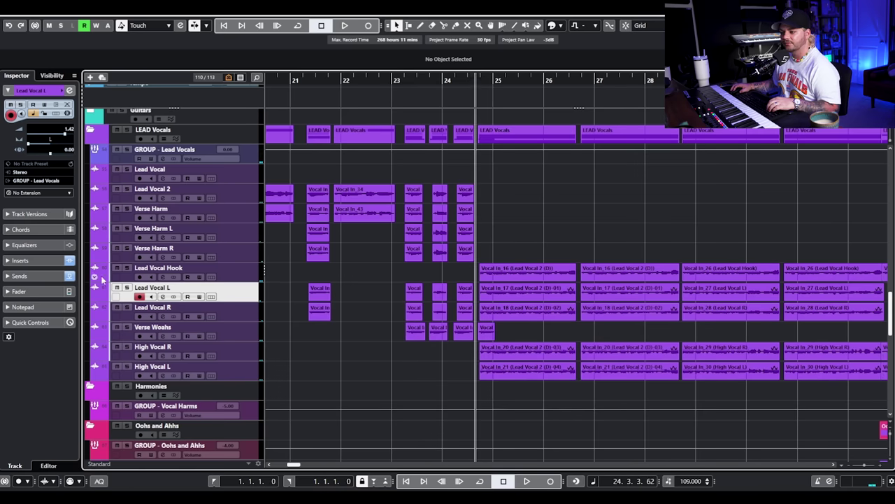
left_click(128, 276)
left_click(126, 268)
- Examine the H910 Dual Harmonizer insert on Lead Vocal Hook, close its windows, and play the soloed hook
left_click(163, 277)
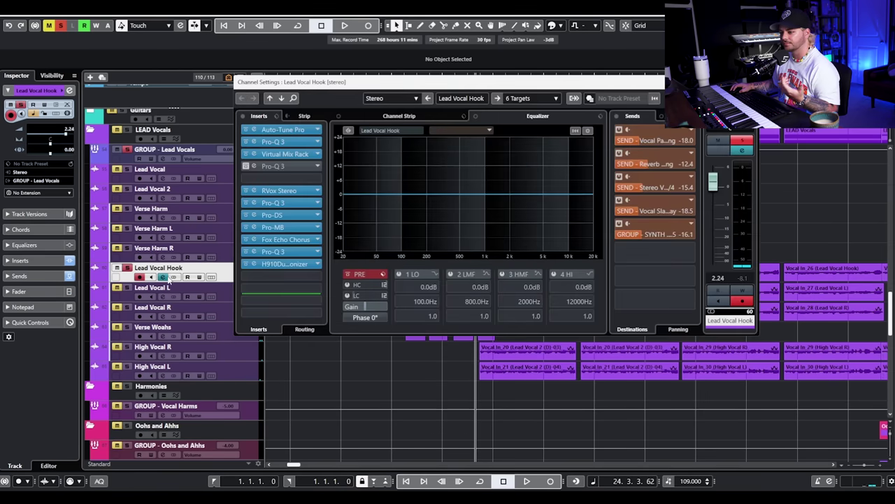
left_click(301, 265)
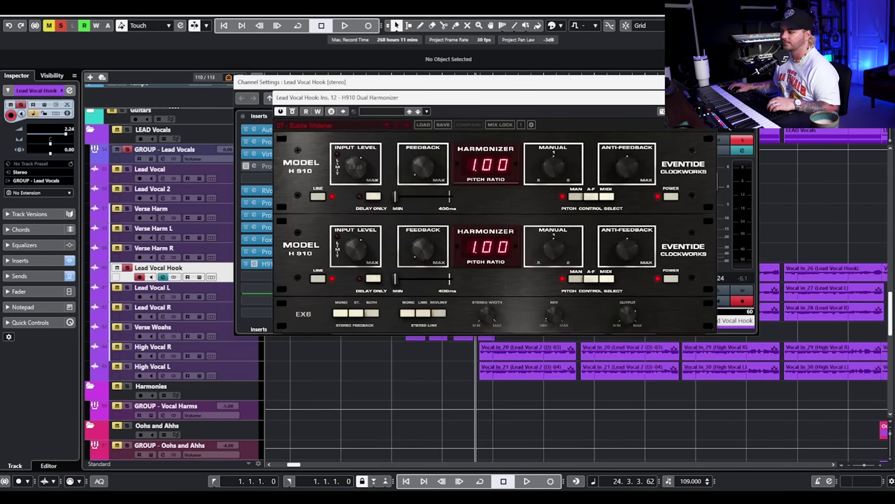
key("Escape")
key("Escape")
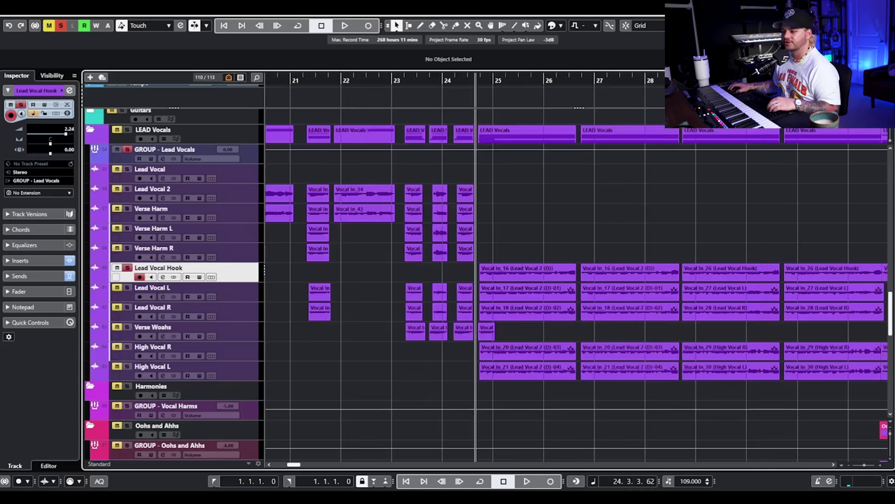
key("space")
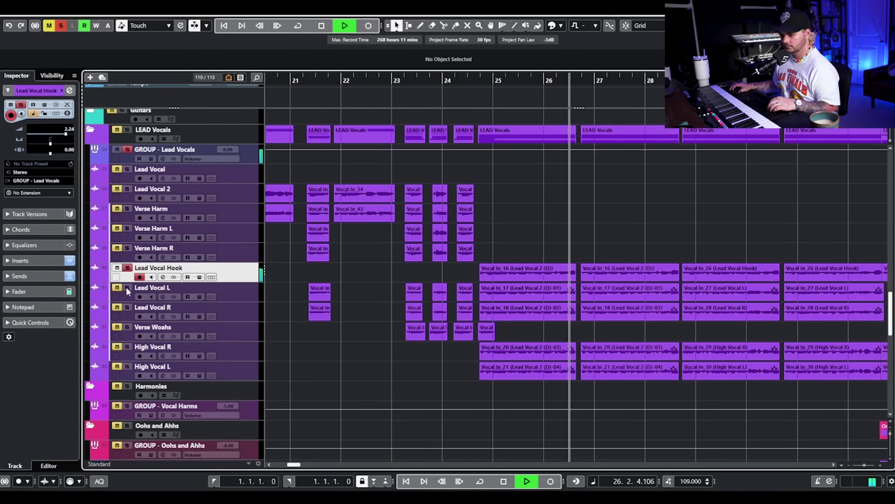
key("space")
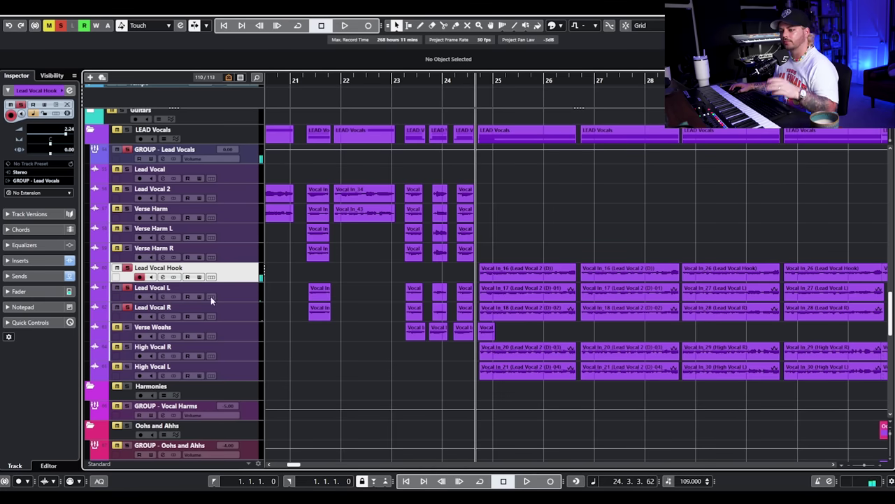
- Add Lead Vocal L and Lead Vocal R to the soloed Lead Vocal Hook, play them from before bar 25, and stop
left_click(211, 295)
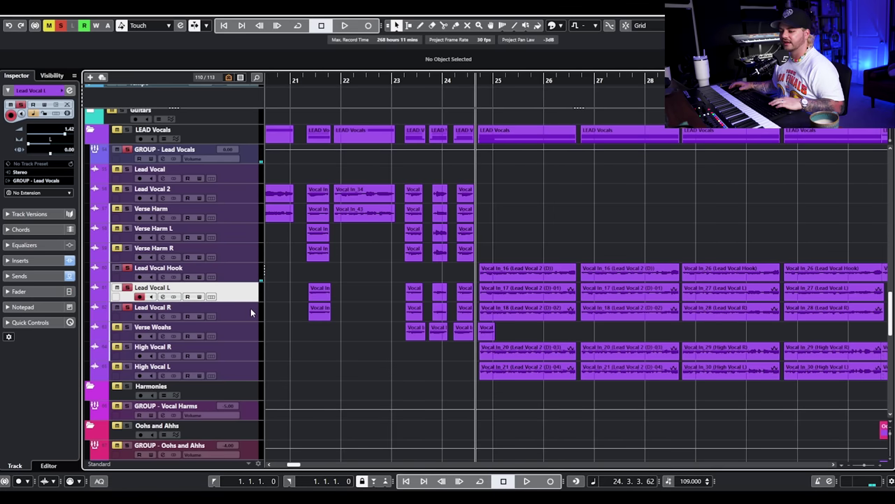
key("space")
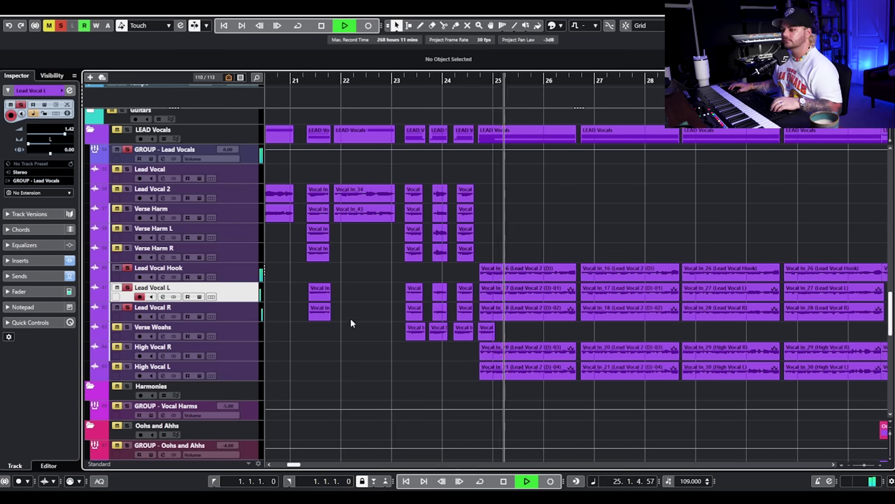
scroll(364, 330, "down", 2, "ctrl")
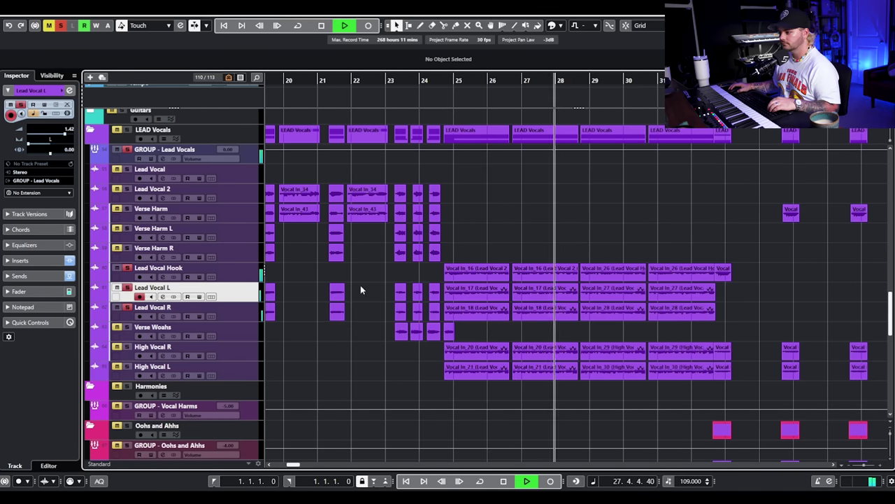
key("space")
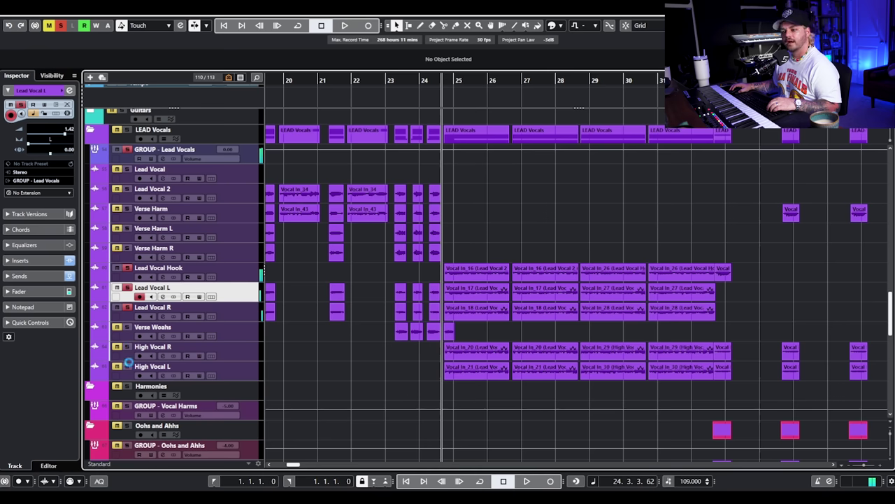
- Add High Vocal R and High Vocal L to the soloed hook vocals, play the full stack, and clear all solos
left_click(241, 358)
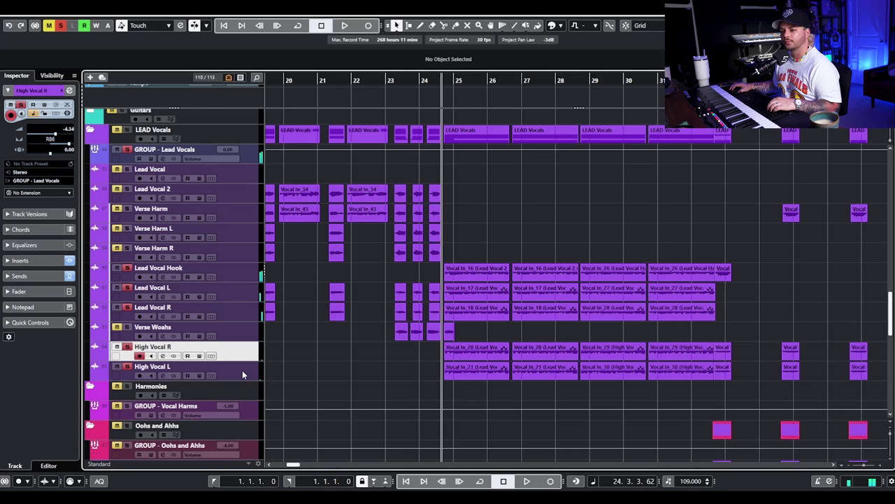
key("space")
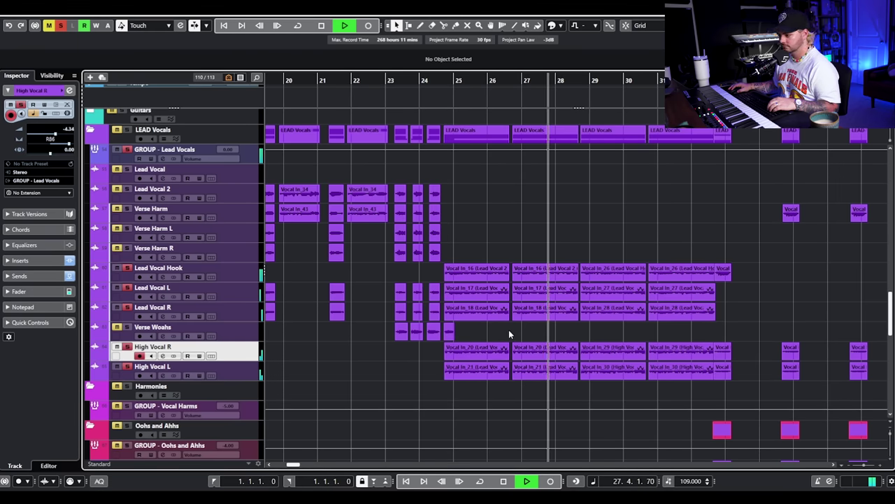
scroll(518, 326, "down", 2)
key("space")
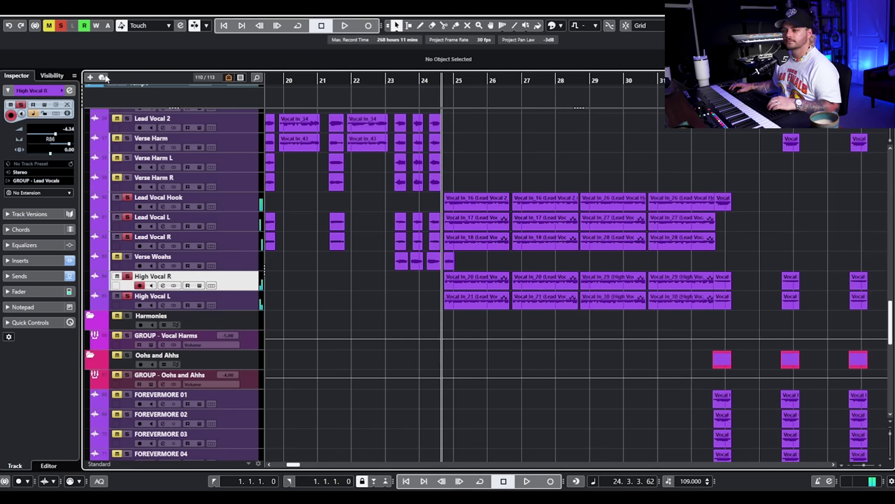
left_click(62, 26)
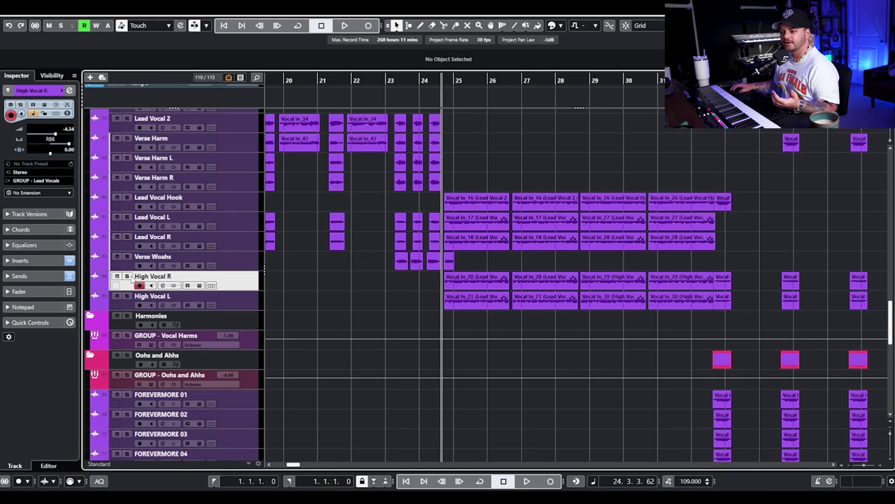
- Solo High Vocal R and L, play them with High Vocal R's channel settings open, and close the window and clear the solos
left_click(163, 286)
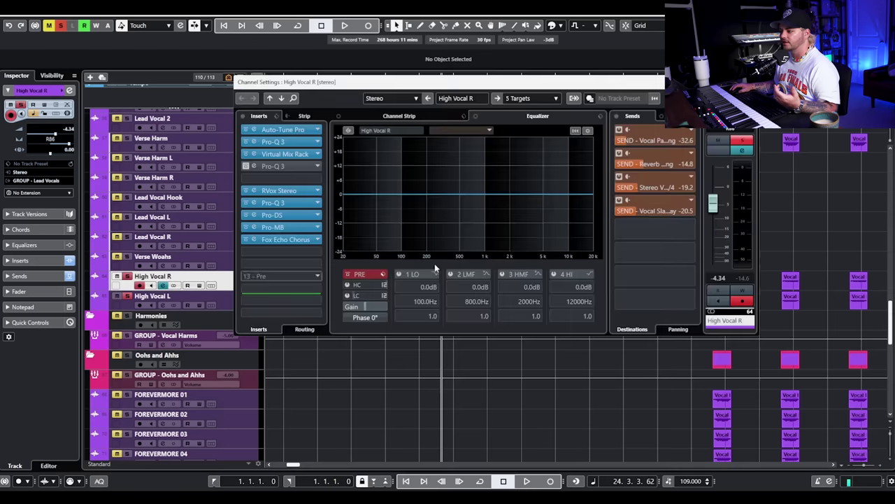
key("space")
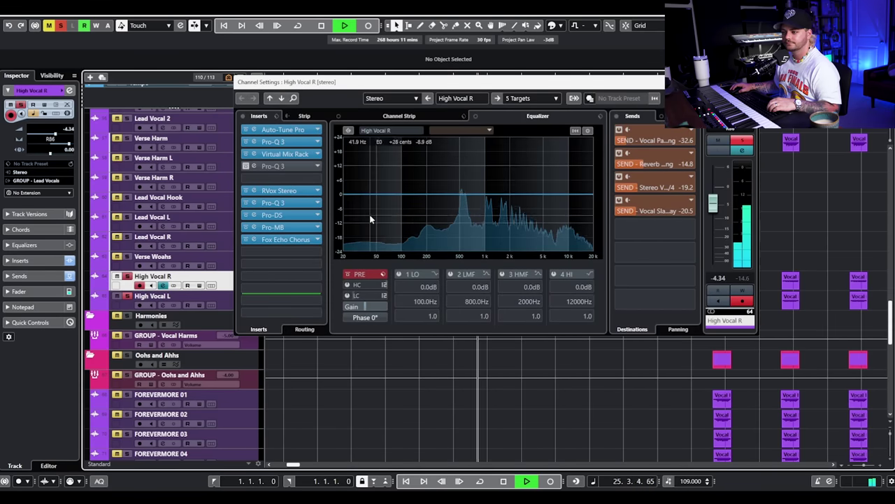
key("space")
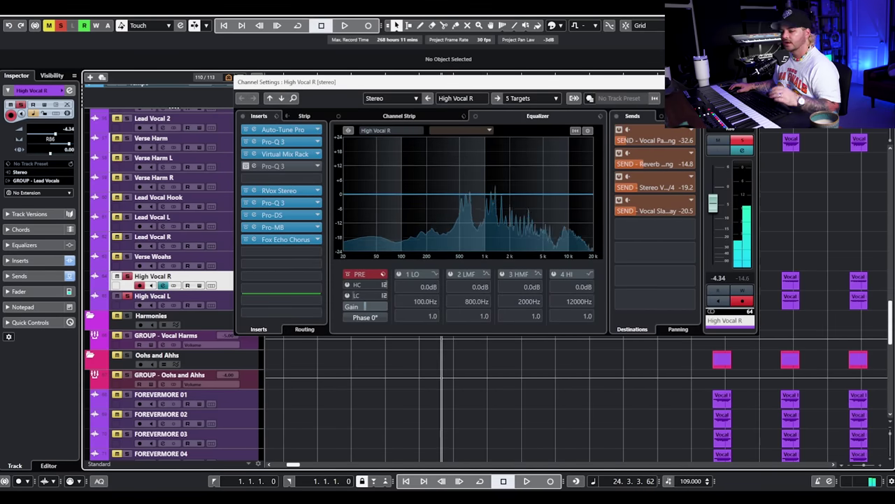
key("Escape")
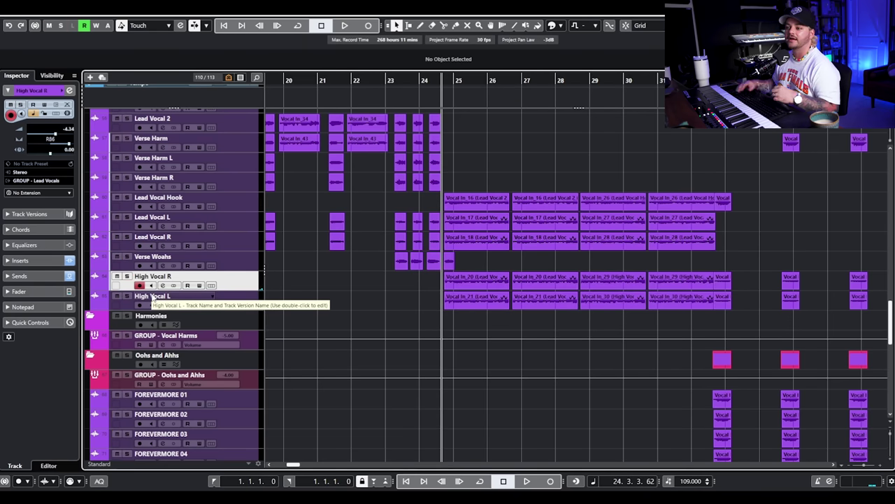
- Place the playhead just before the first Oohs and Ahhs clip, ahead of bar 33, and solo the Oohs and Ahhs folder
left_click_drag(768, 197, 502, 224)
scroll(591, 245, "down", 3)
scroll(635, 235, "right", 4)
left_click(580, 90)
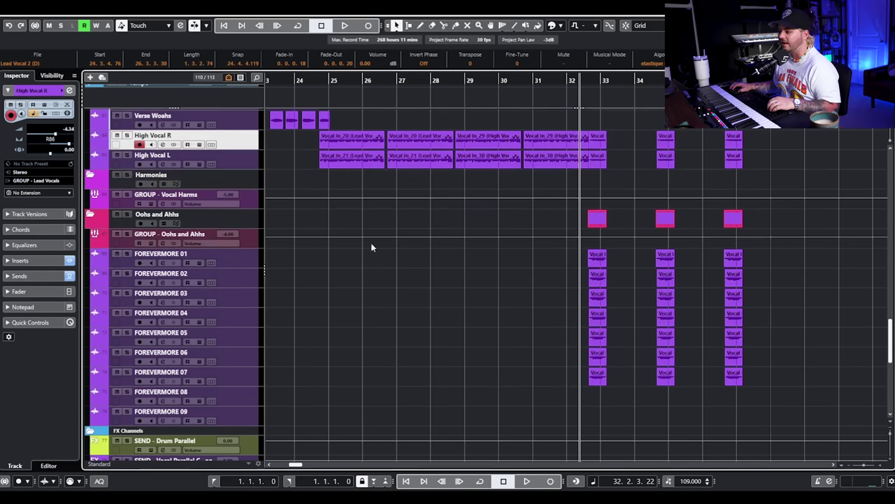
left_click(254, 241)
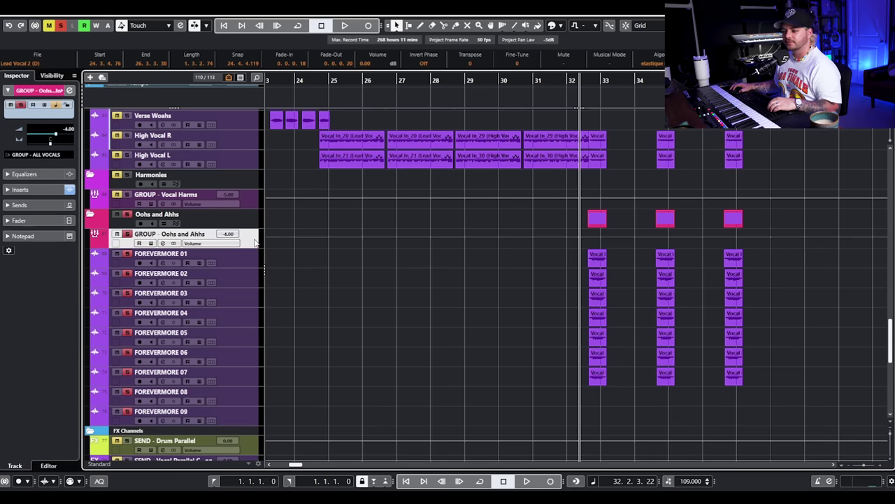
left_click(236, 277)
- Select the first set of FOREVERMORE clips before bar 33 and play the soloed Oohs and Ahhs
scroll(539, 273, "up", 4)
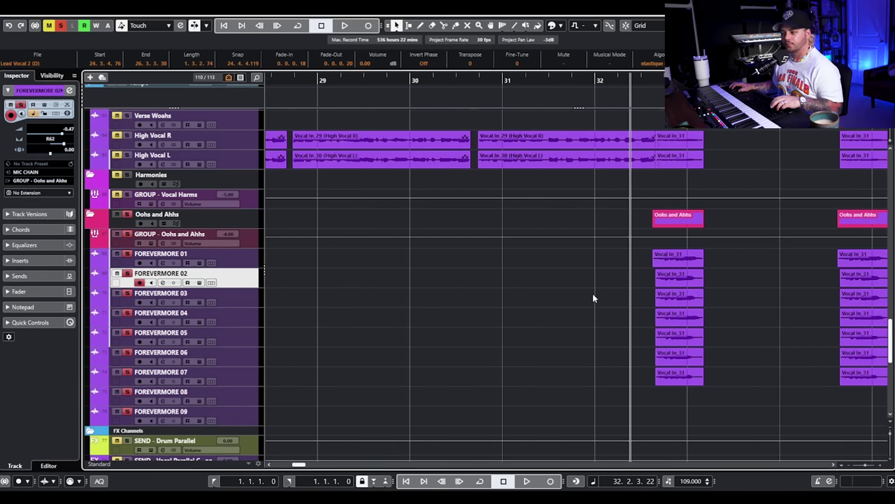
scroll(592, 298, "right", 2)
left_click_drag(594, 260, 559, 383)
key("space")
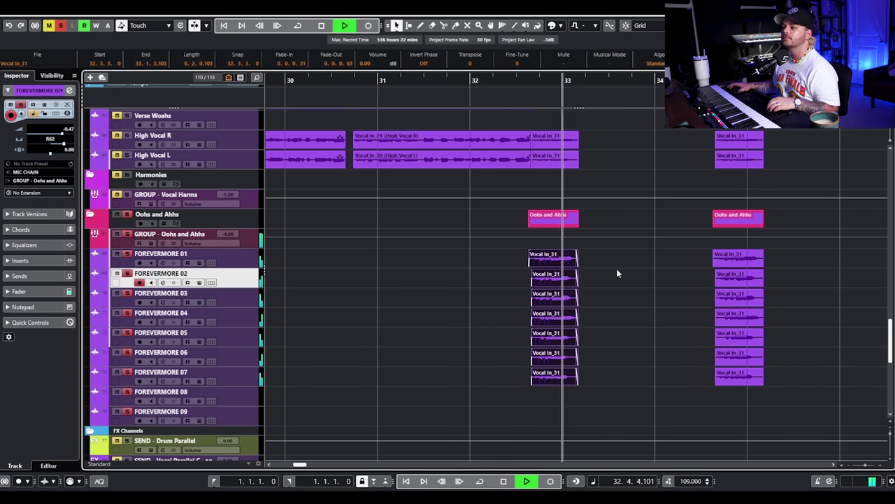
- Open the channel settings of GROUP - Oohs and Ahhs, stop playback, and examine its Pro-Q 3 and Fox Echo Chorus inserts
left_click(168, 235)
key("e")
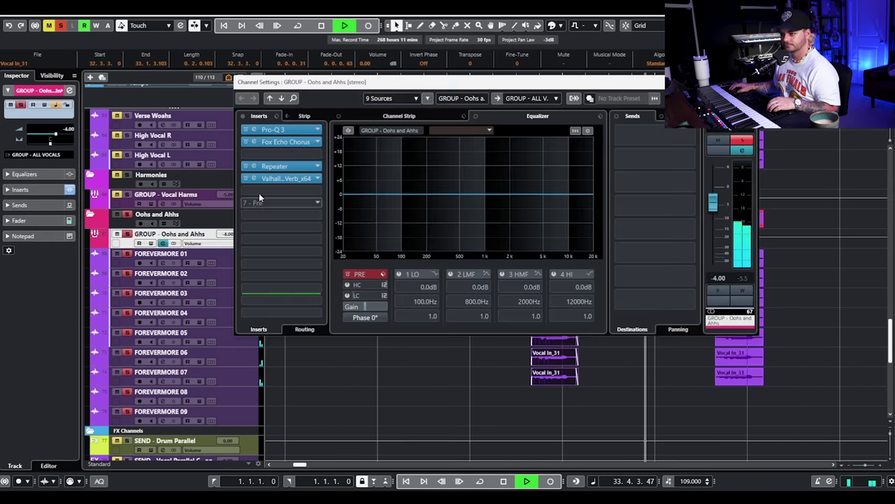
key("space")
left_click(286, 133)
left_click_drag(616, 67, 149, 126)
left_click(532, 125)
left_click(285, 141)
left_click_drag(764, 165, 294, 170)
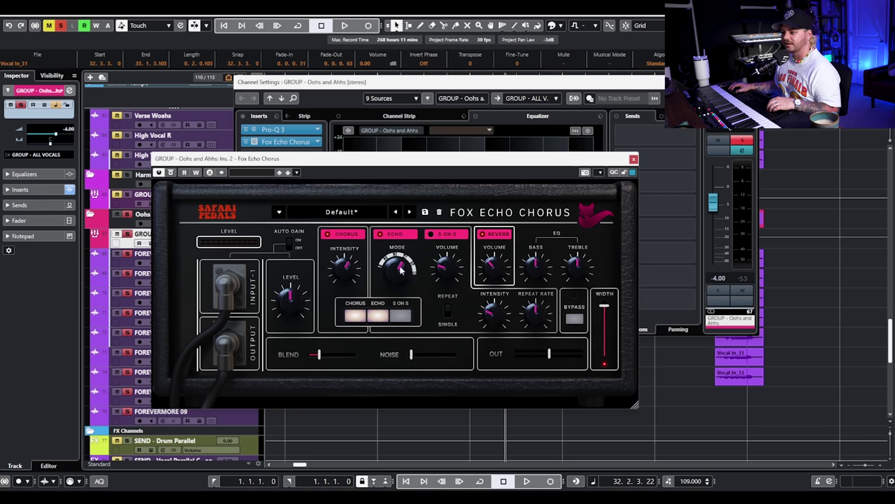
left_click(633, 159)
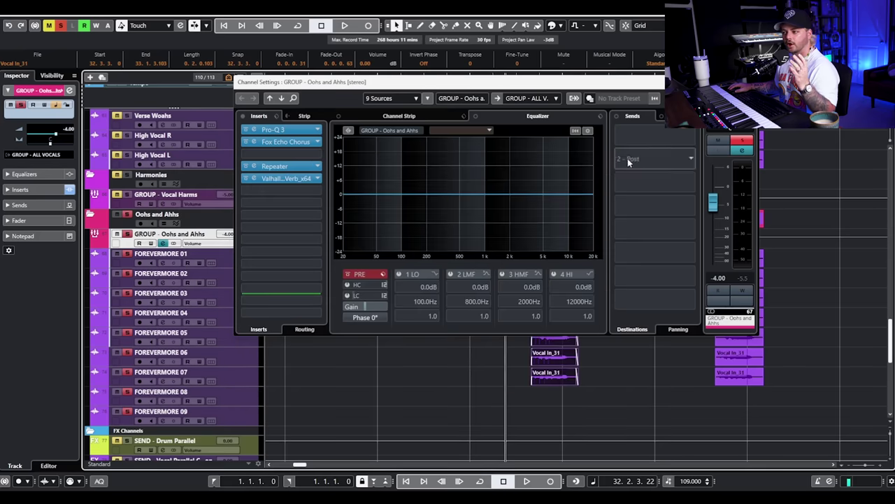
- Examine the Repeater and ValhallaVintageVerb inserts on GROUP - Oohs and Ahhs, and close the channel settings
left_click(302, 166)
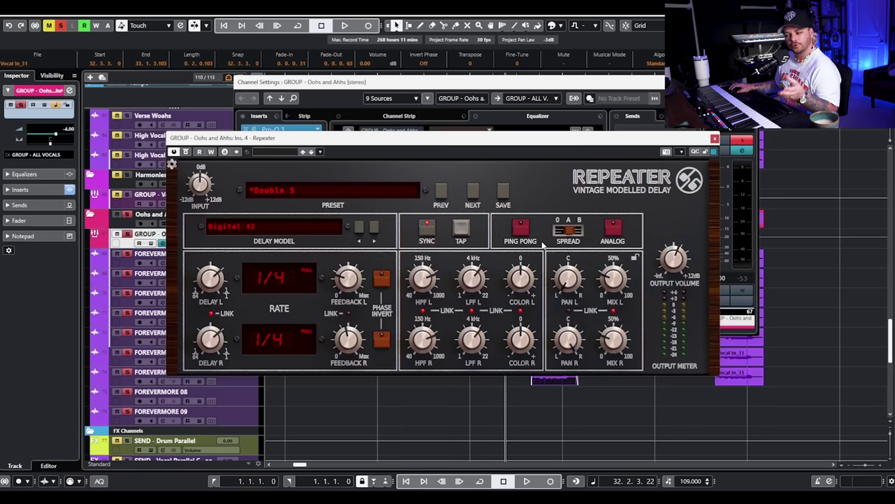
left_click(715, 139)
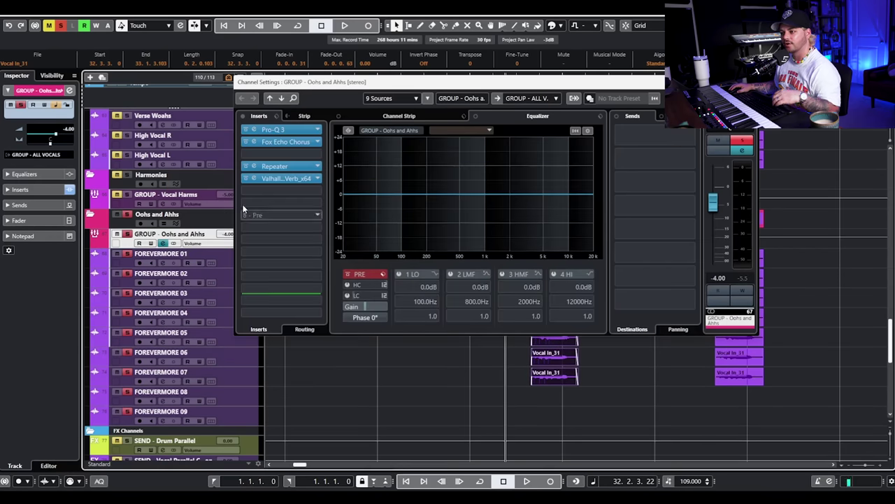
left_click(303, 177)
left_click_drag(762, 150, 335, 160)
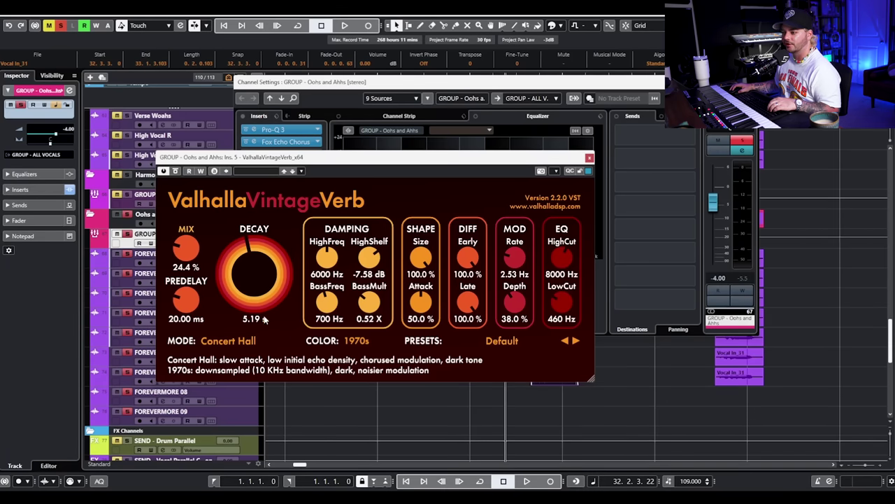
left_click(589, 158)
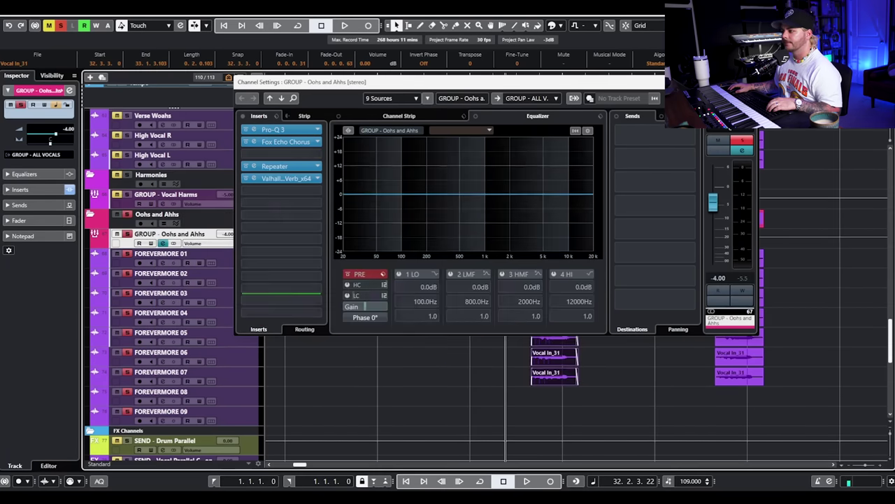
left_click(658, 81)
- Solo the LEAD Vocals together with Oohs and Ahhs, select the Vocal In_31 clips before bar 33, and play both through bar 35
scroll(153, 254, "up", 4)
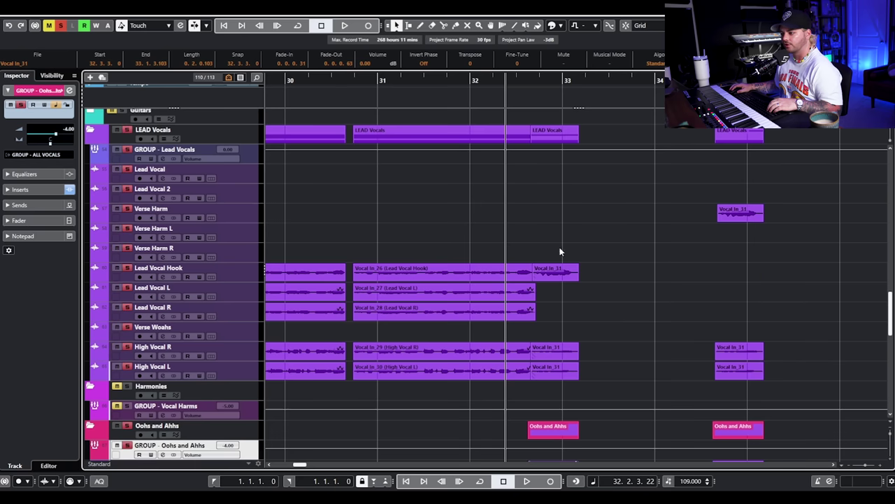
left_click(548, 378)
key("space")
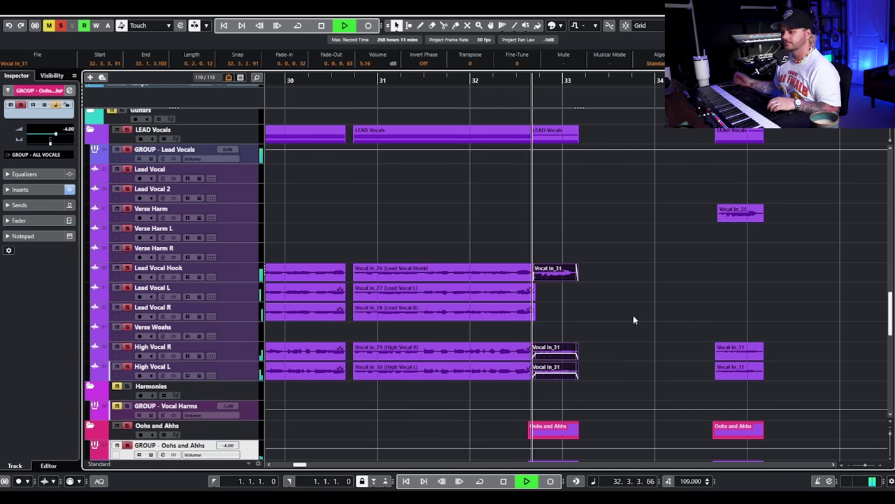
key("g")
key("g")
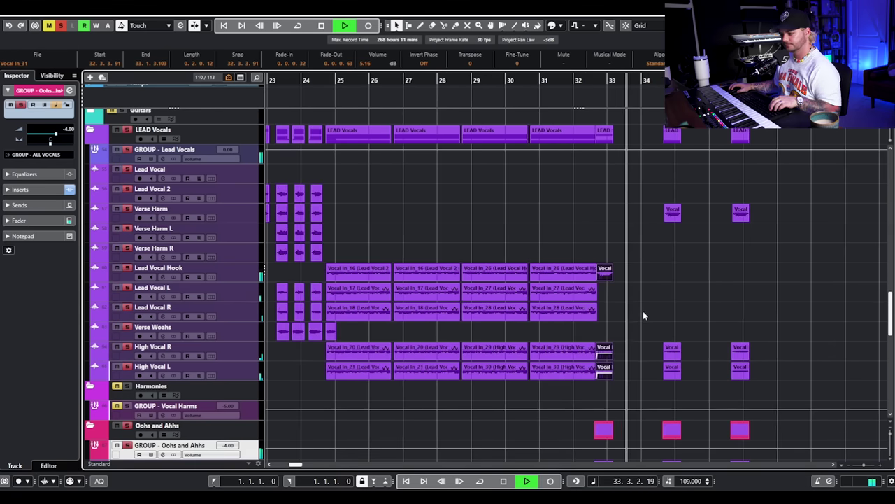
scroll(641, 305, "down", 3)
scroll(671, 284, "down", 3)
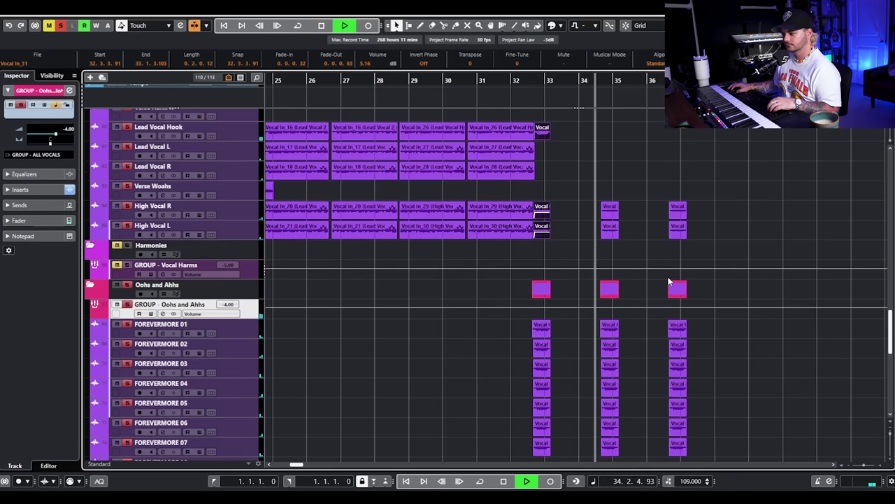
key("g")
scroll(668, 281, "up", 5)
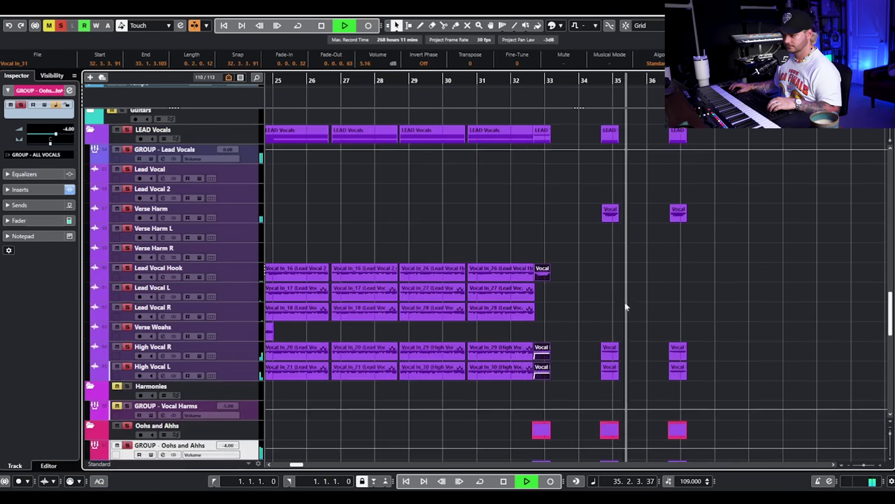
key("space")
- Clear the LEAD Vocals and Oohs and Ahhs solos and return to the Main Drums tracks
left_click(491, 270)
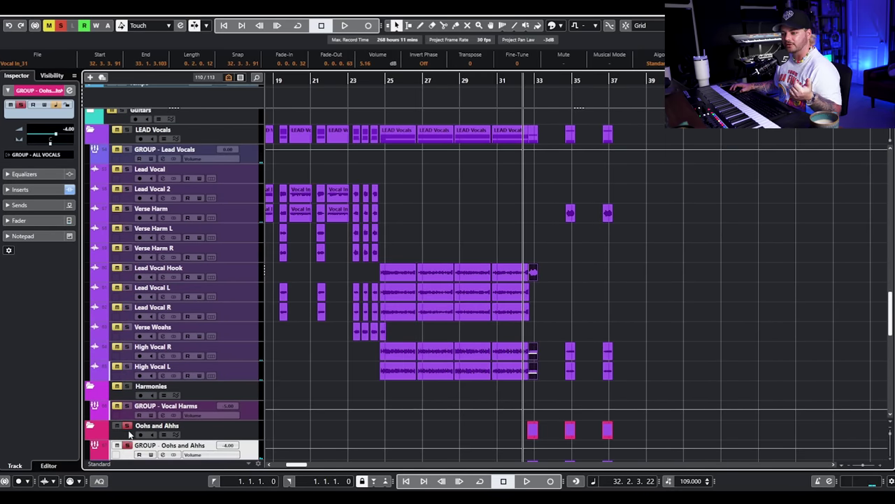
scroll(590, 247, "up", 15)
scroll(589, 247, "left", 5)
key("g")
key("g")
key("g")
key("h")
key("h")
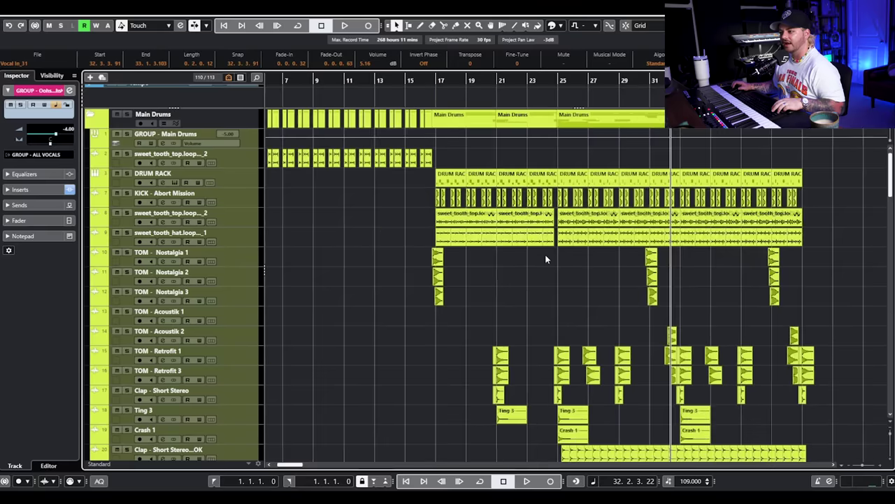
- Examine the full song arrangement across the drum, FX, bass and synth tracks from bar 1 onward, leaving no clip selected
scroll(546, 258, "left", 3)
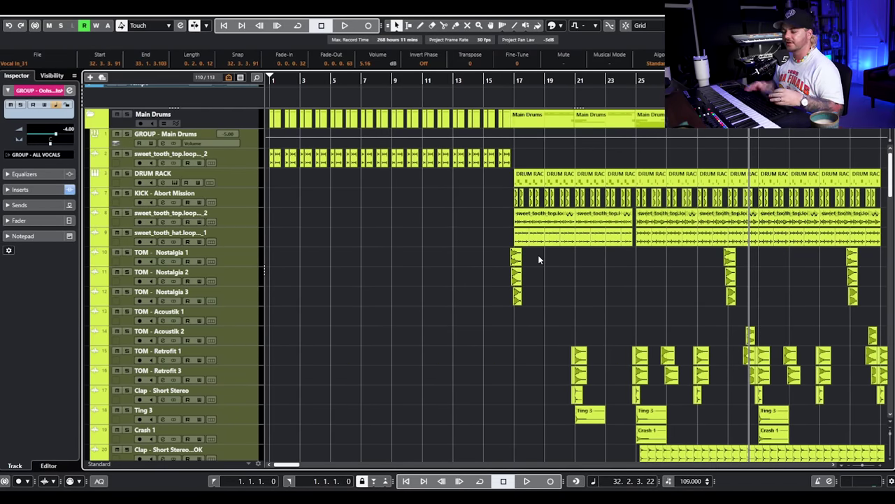
scroll(538, 254, "down", 10)
scroll(526, 316, "down", 3)
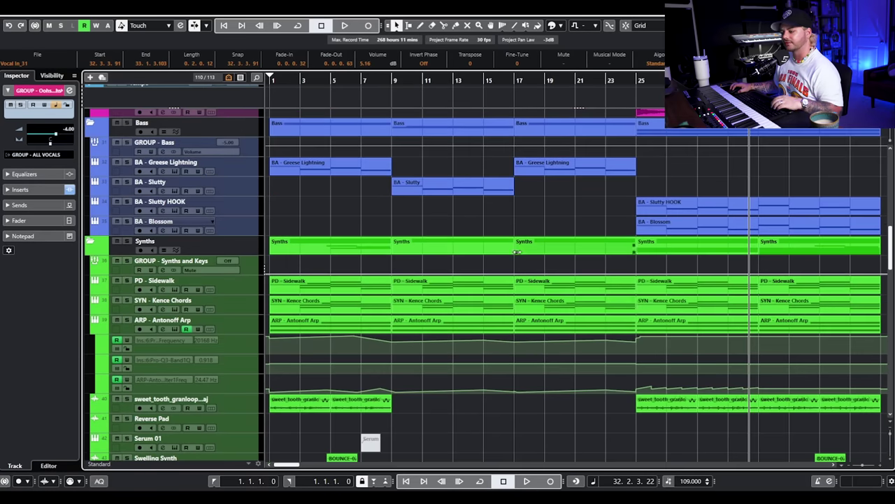
scroll(516, 245, "up", 10)
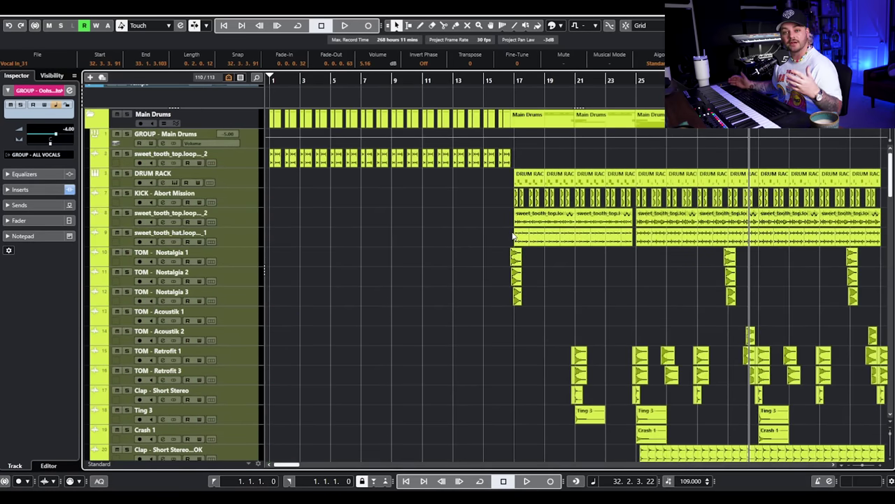
key("g")
left_click(354, 181)
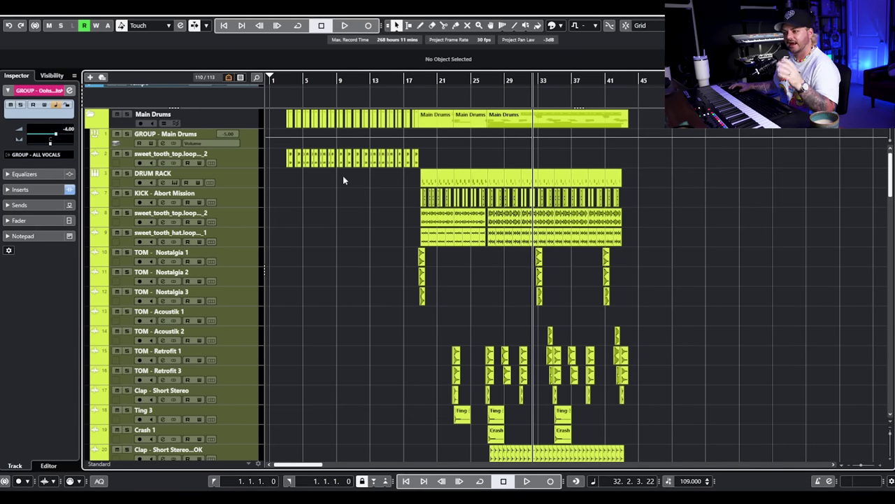
scroll(342, 176, "down", 5)
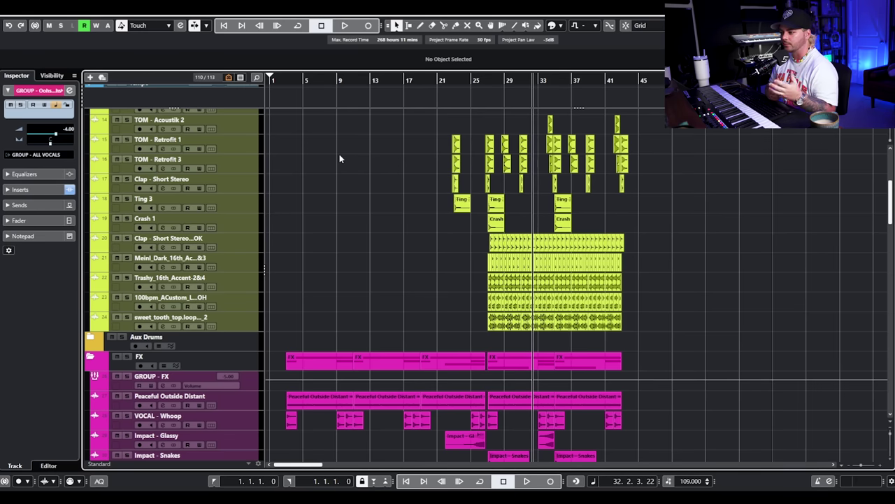
- Play the full song from bar 1 and follow the intro across the synth and bass tracks
scroll(339, 154, "down", 5)
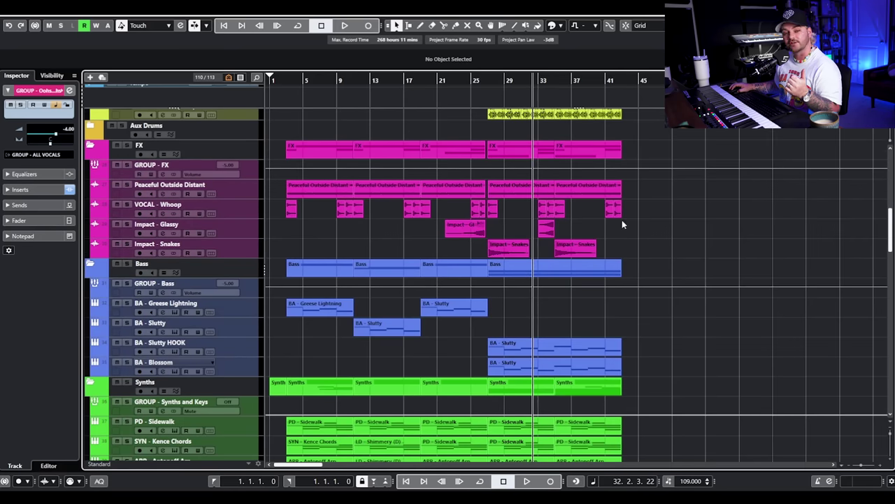
scroll(301, 121, "up", 4)
key("space")
scroll(313, 216, "down", 12)
key("space")
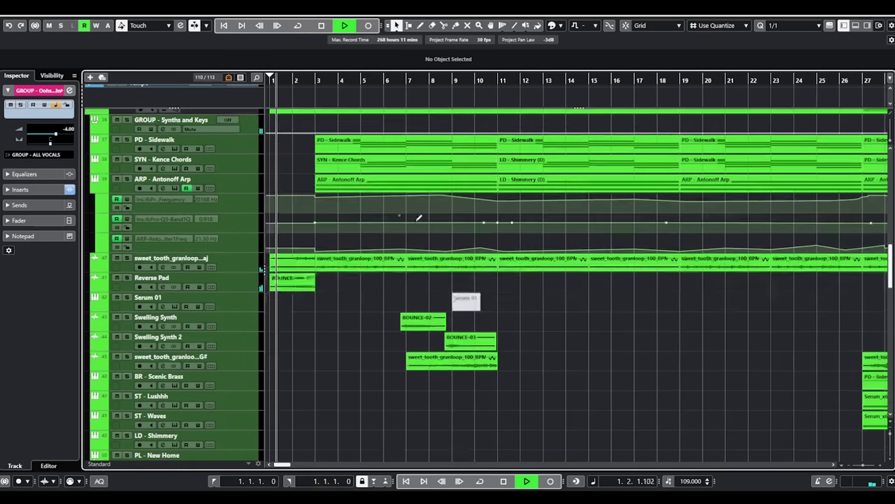
scroll(355, 196, "up", 2)
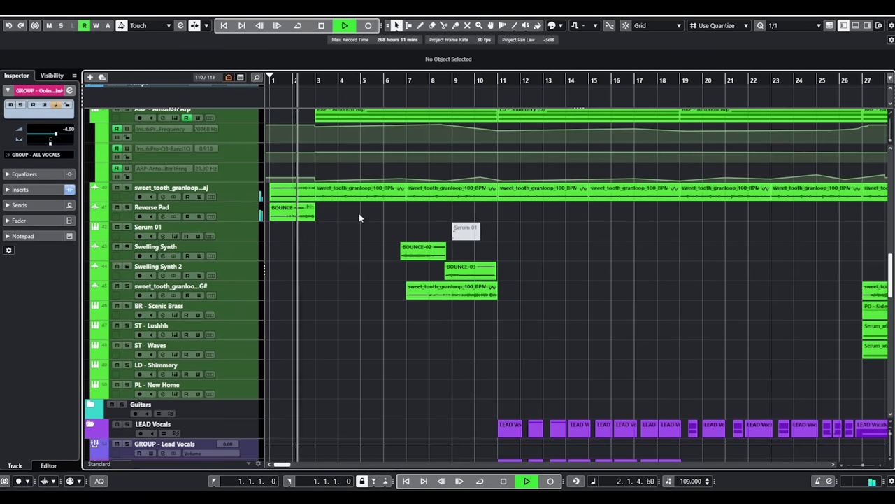
scroll(419, 229, "down", 8)
scroll(419, 232, "up", 12)
scroll(418, 231, "up", 2)
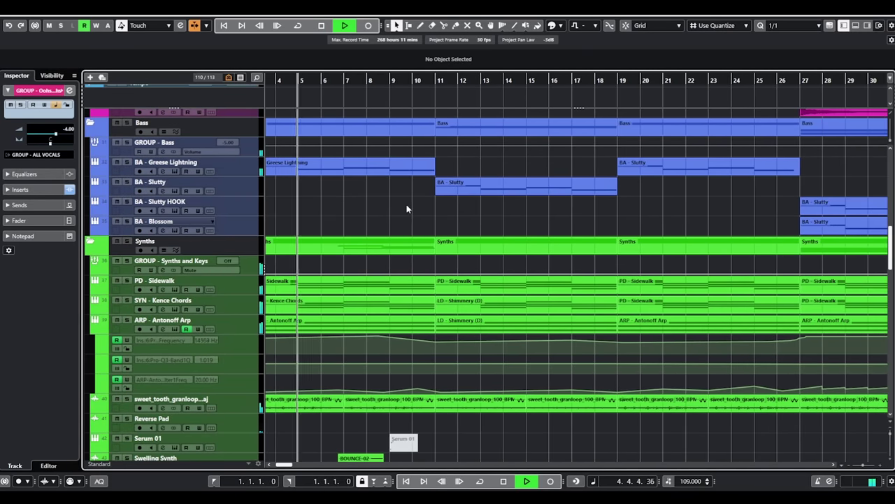
- Follow playback through bar 10, examining the Swelling Synth clips and the VOCAL - Whoop track
scroll(408, 210, "down", 2)
scroll(405, 208, "down", 4)
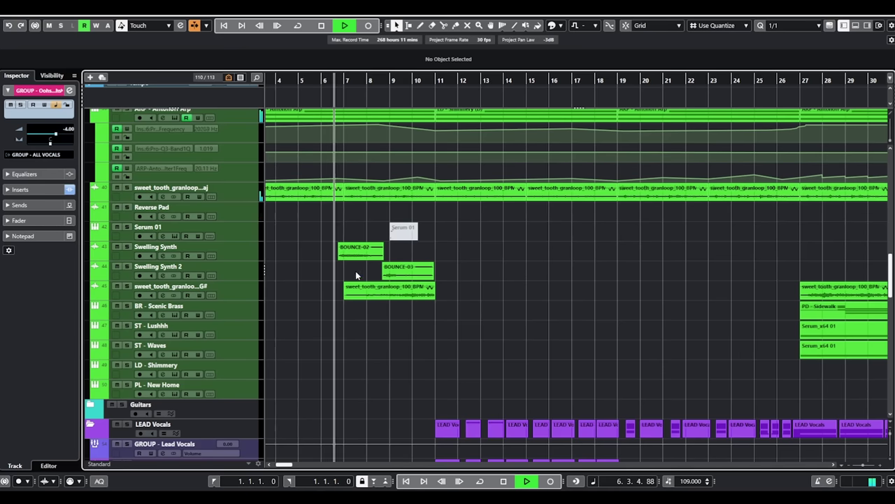
scroll(360, 274, "up", 2)
scroll(433, 273, "up", 2)
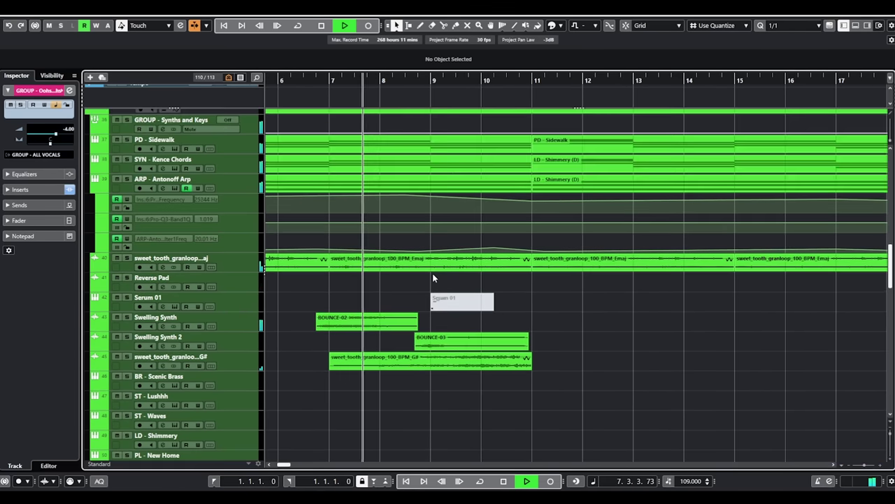
scroll(434, 308, "up", 4)
scroll(434, 319, "up", 3)
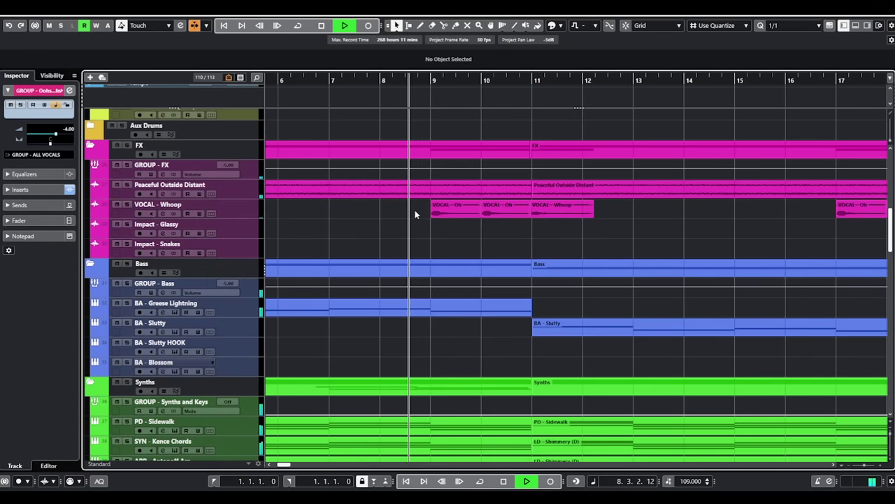
scroll(496, 235, "right", 2)
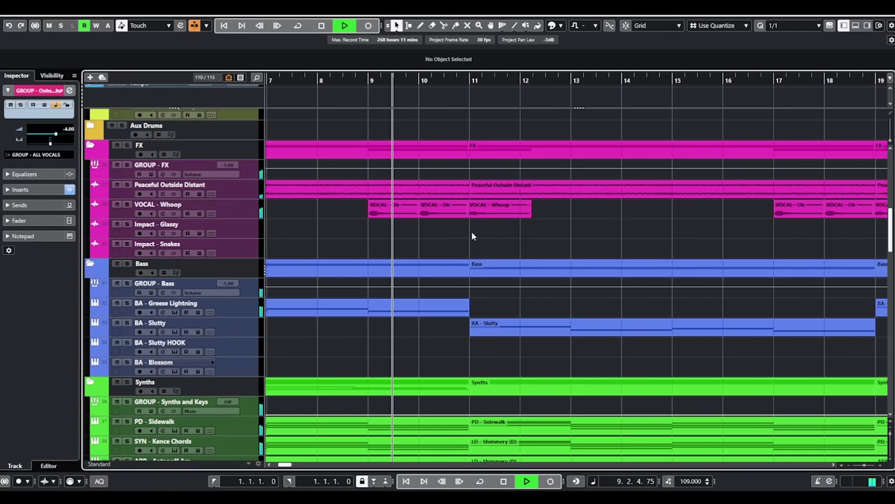
scroll(489, 237, "right", 2)
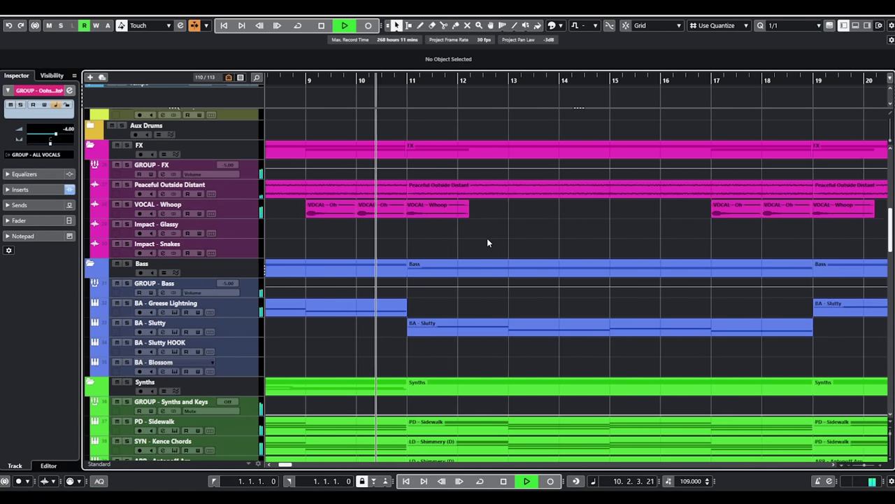
- Follow the Lead Vocal clips as the verse plays from bar 11 through bar 14
scroll(468, 227, "down", 3)
scroll(449, 200, "down", 8)
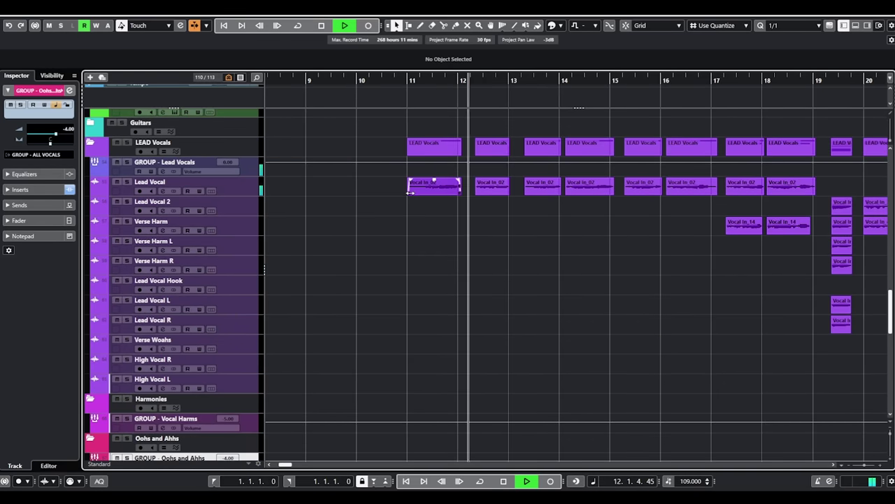
scroll(456, 230, "right", 2)
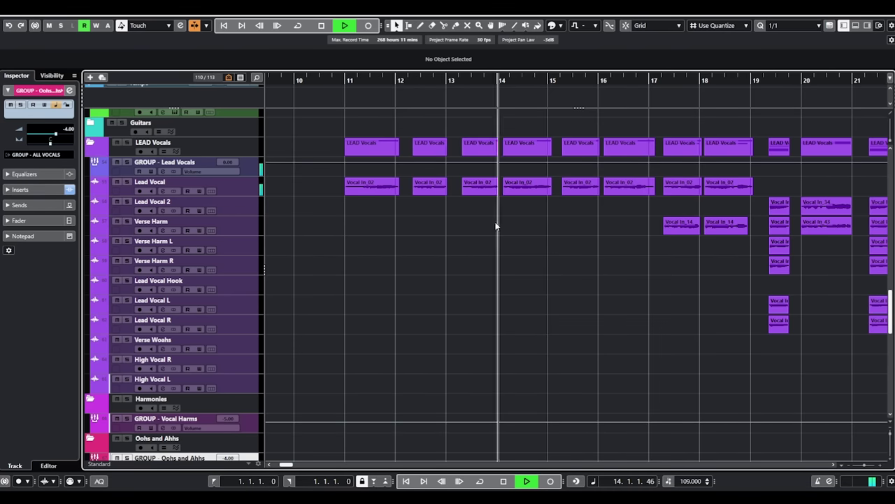
scroll(500, 219, "right", 2)
scroll(505, 219, "right", 2)
scroll(502, 214, "up", 10)
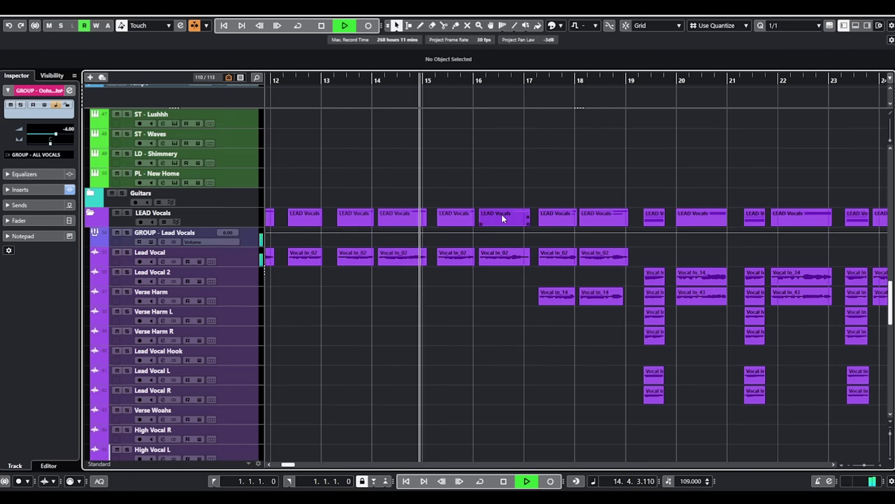
- Follow the FX and bass tracks from bar 15, and review the Lead Vocal 2 and Verse Harm layers through bar 21
scroll(494, 204, "up", 15)
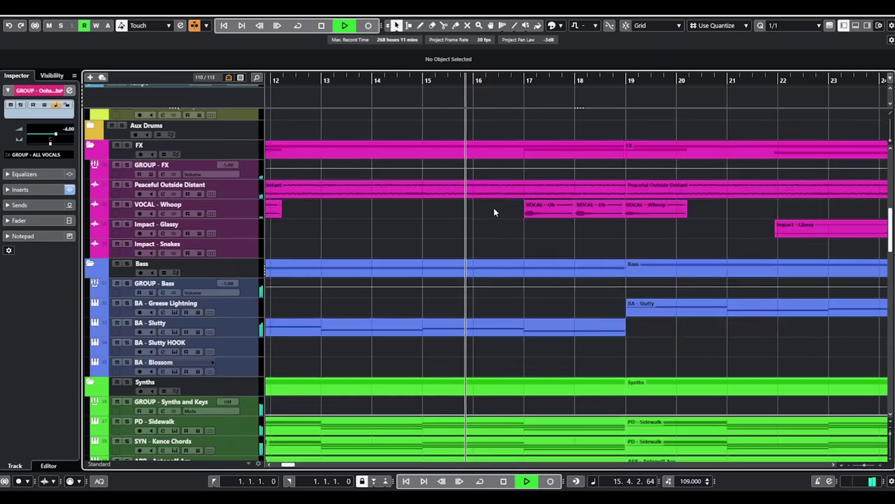
scroll(494, 211, "right", 2)
scroll(578, 256, "down", 4)
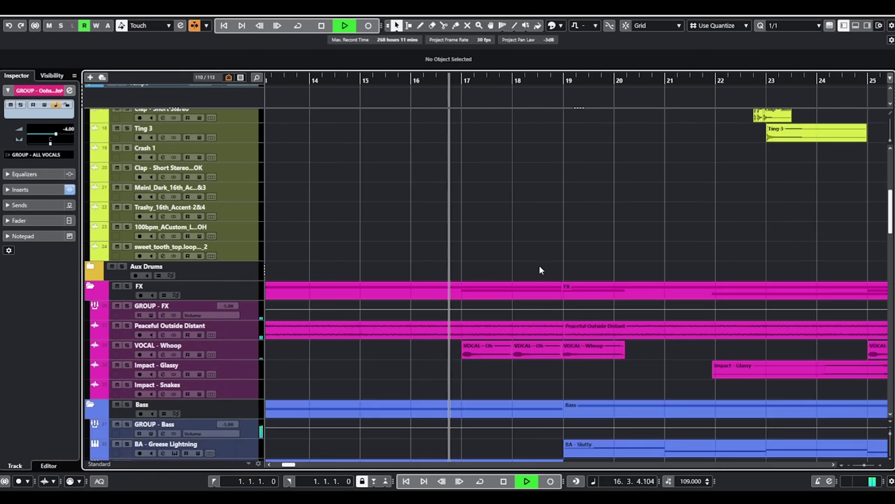
scroll(493, 354, "down", 7)
scroll(504, 236, "right", 2)
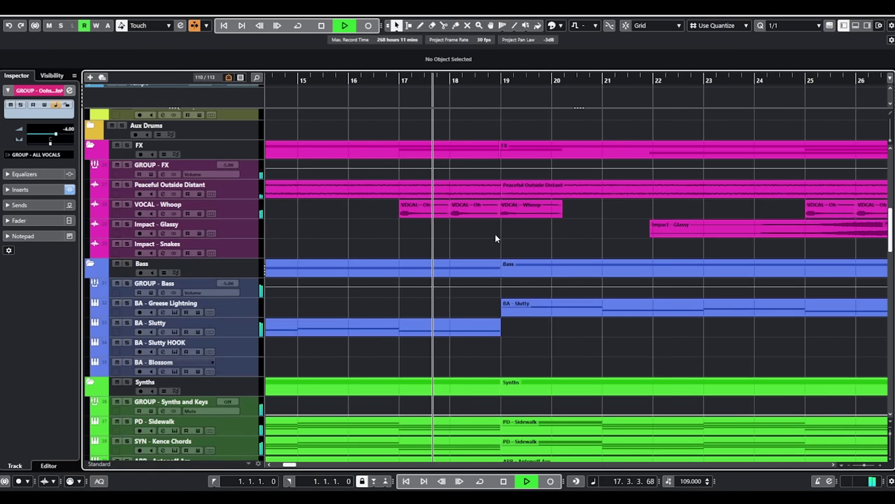
scroll(481, 237, "down", 15)
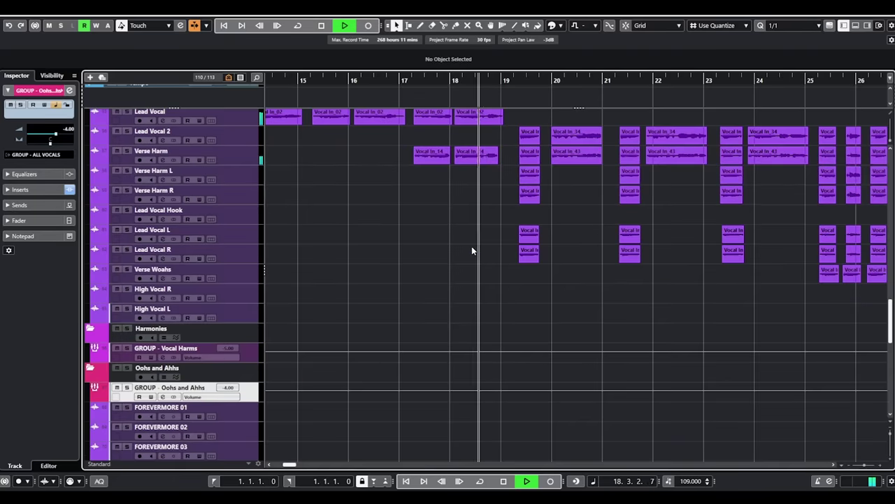
scroll(461, 242, "right", 4)
scroll(439, 245, "up", 4)
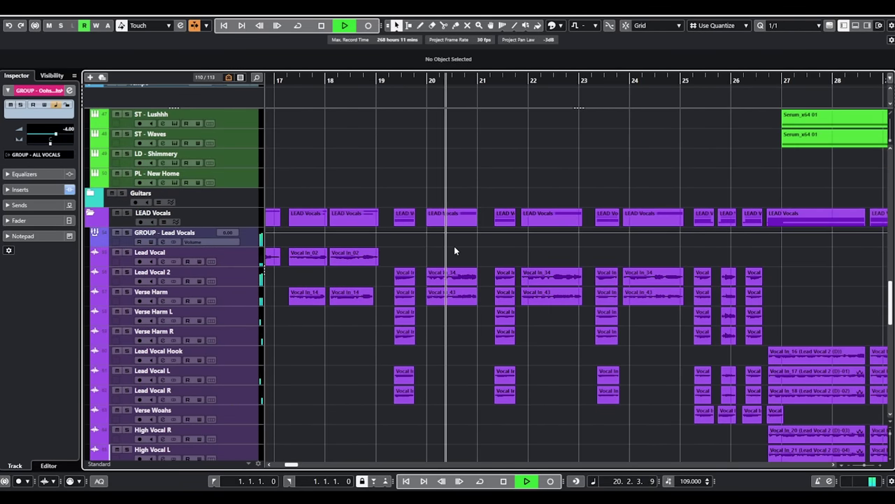
scroll(490, 257, "right", 2)
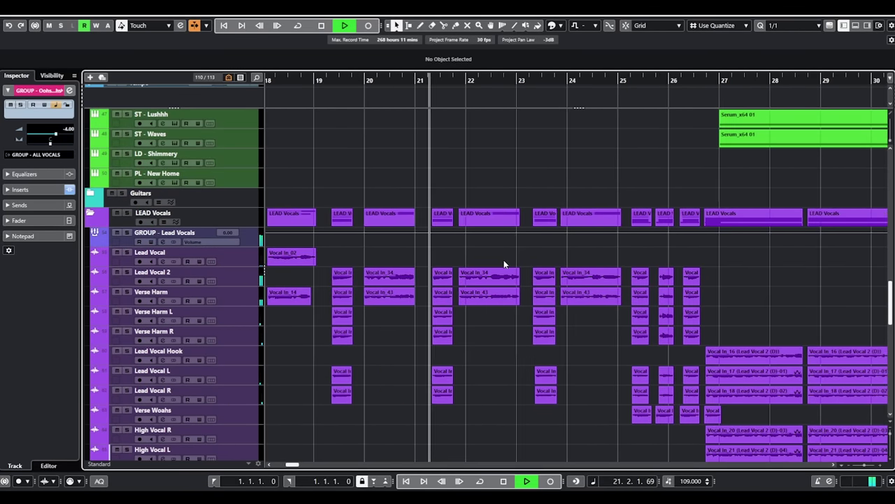
- Review the Impact - Glassy riser and the Main Drums tom, clap and Ting 3 fills during playback of bars 22 to 24
scroll(501, 256, "up", 6)
scroll(497, 261, "up", 10)
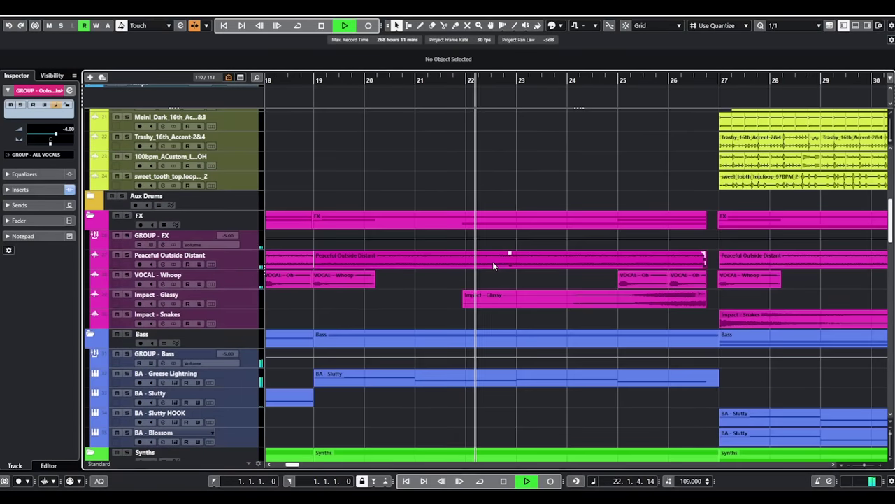
scroll(506, 263, "right", 3)
scroll(513, 269, "up", 10)
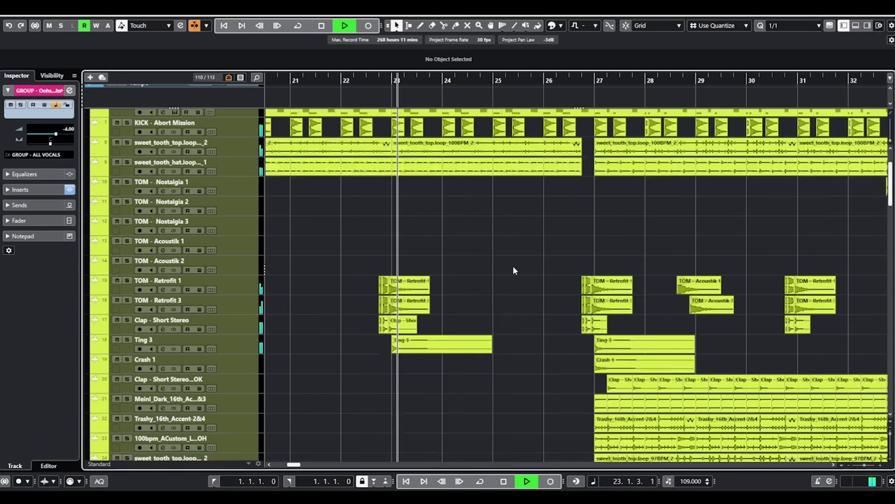
scroll(513, 269, "down", 3)
scroll(508, 268, "up", 3)
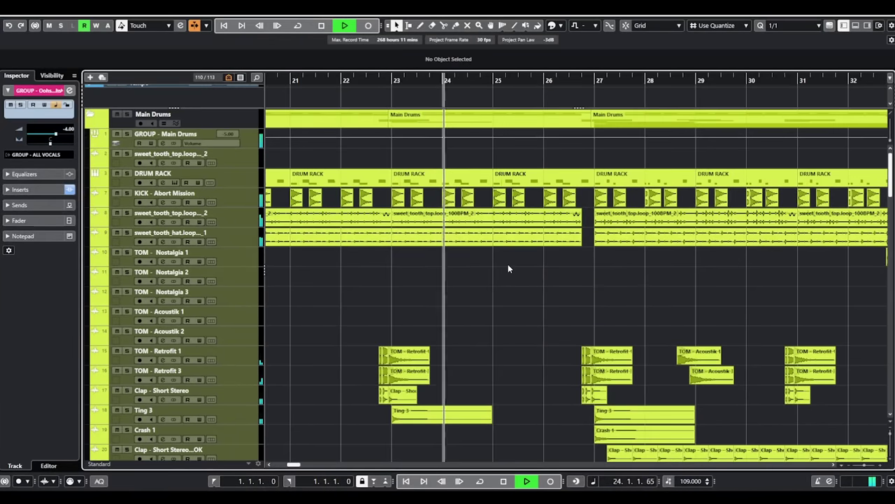
scroll(508, 269, "right", 1)
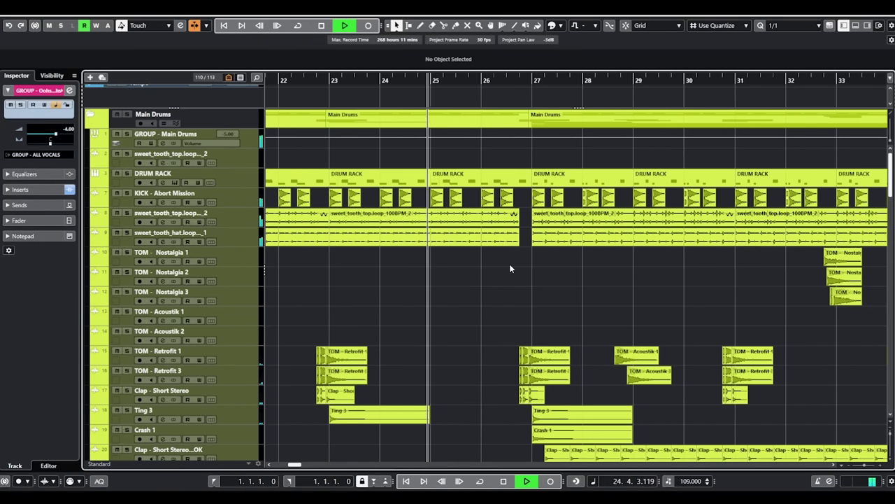
- Follow the transition into the hook at bar 27, covering the FX, added synth layers and stacked hook vocals through bar 33
scroll(510, 268, "down", 15)
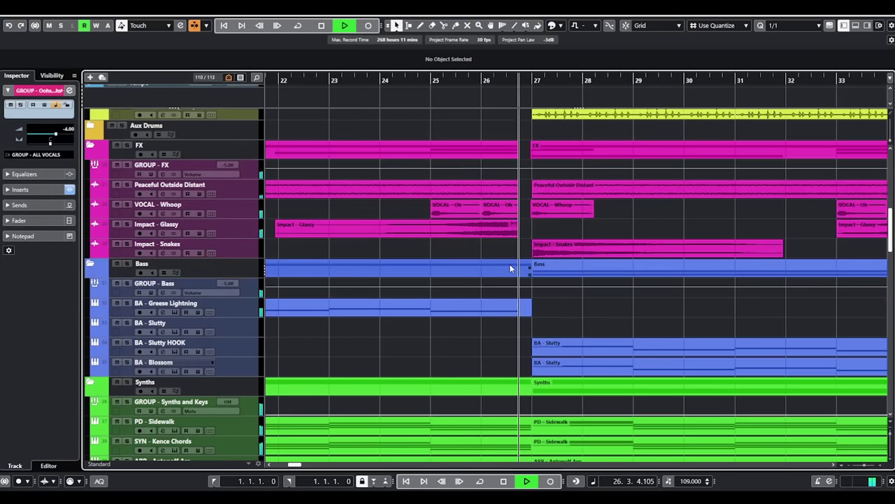
scroll(589, 271, "right", 1)
scroll(589, 271, "down", 20)
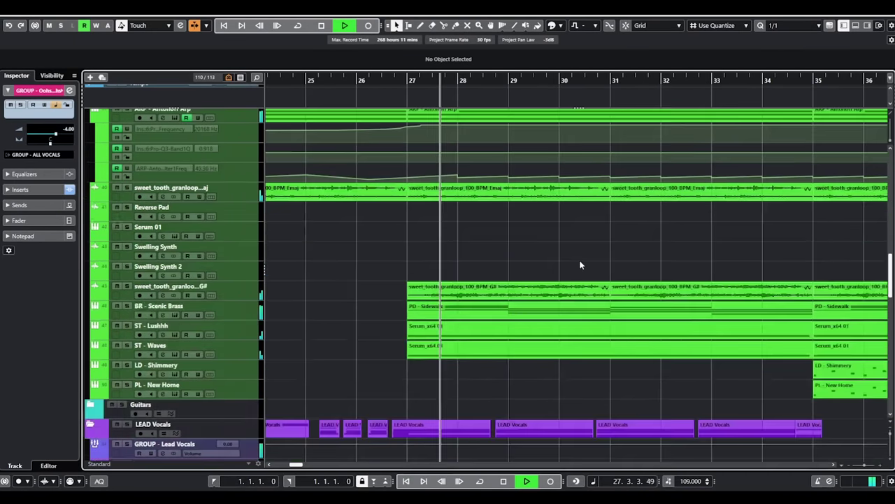
scroll(573, 264, "right", 1)
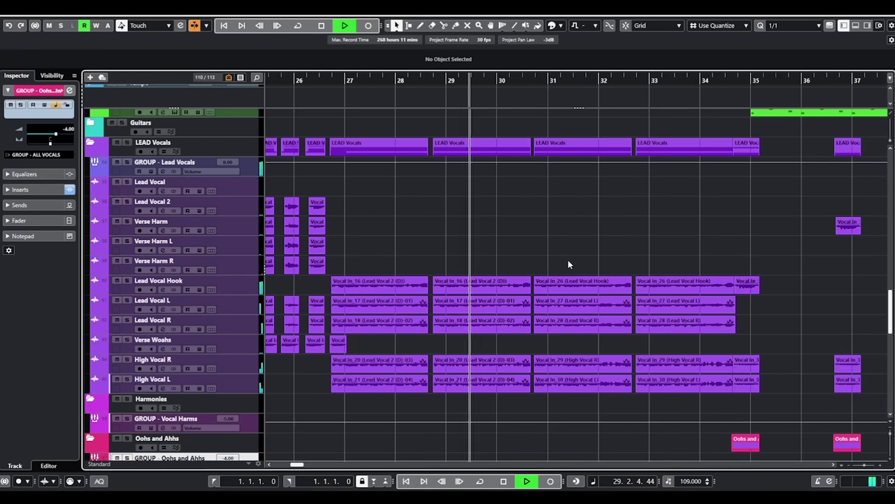
scroll(568, 264, "down", 5)
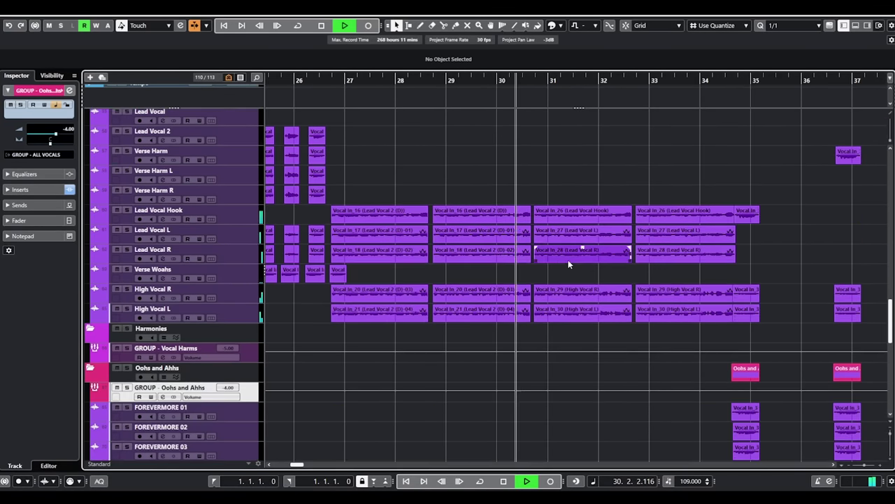
scroll(568, 265, "right", 2)
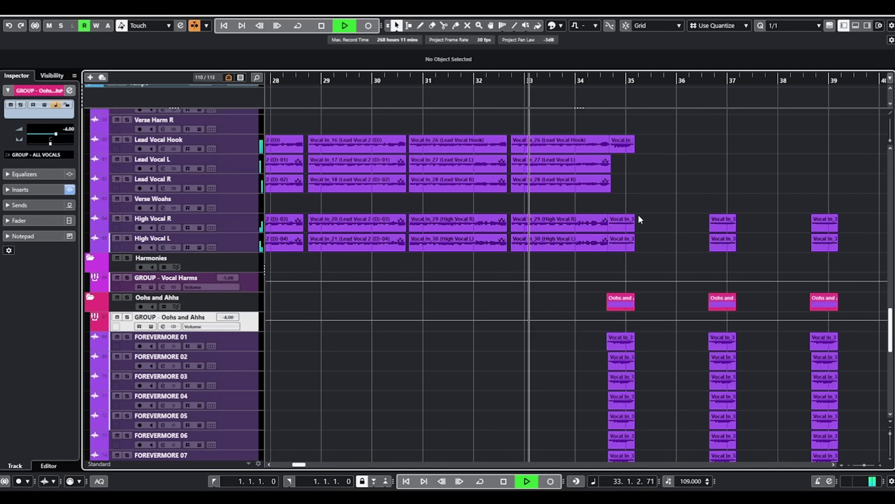
- Follow the FOREVERMORE vocals in Oohs and Ahhs, and examine the synth and bass layers playing through bar 37
scroll(636, 214, "down", 7)
scroll(637, 220, "up", 7)
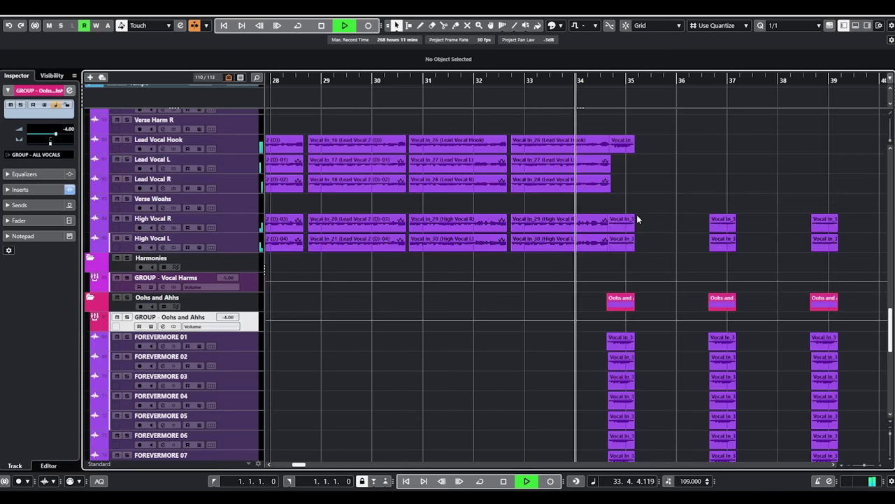
scroll(650, 259, "right", 5)
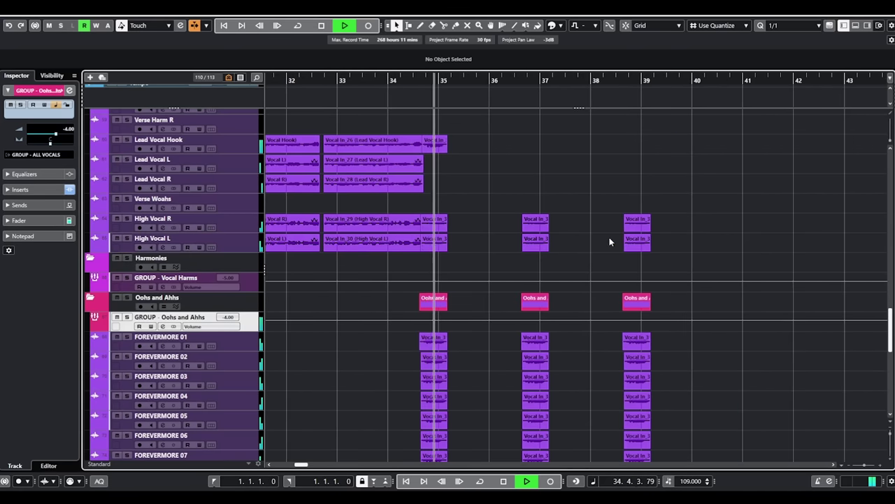
scroll(570, 235, "up", 12)
scroll(528, 245, "down", 2)
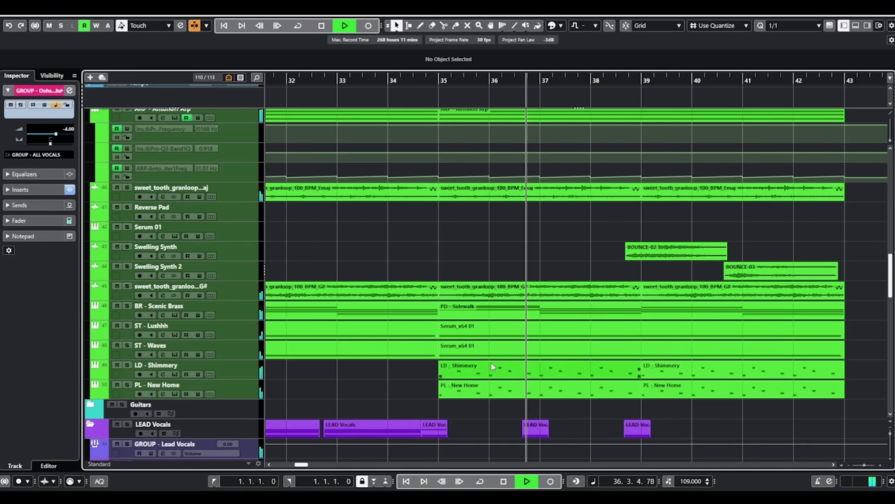
scroll(499, 358, "up", 4)
scroll(499, 354, "up", 10)
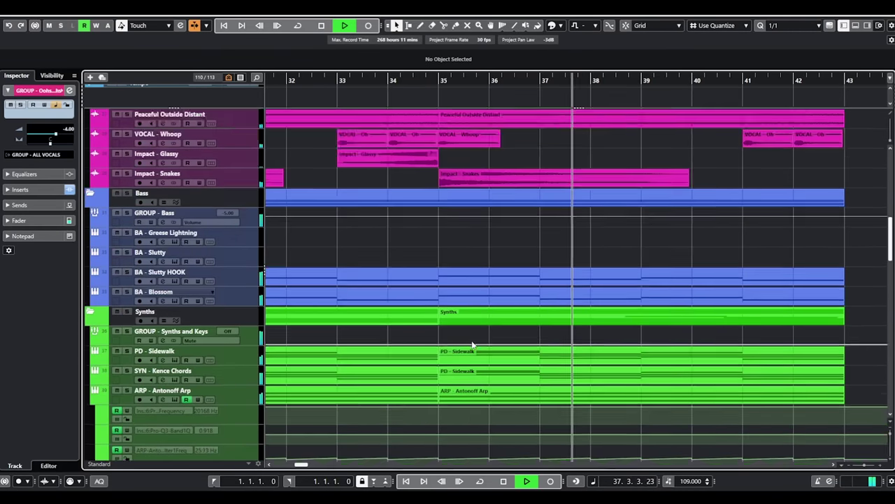
- Follow the Main Drums tracks and their tom fills from bar 38 toward the end of the arrangement
scroll(474, 332, "up", 6)
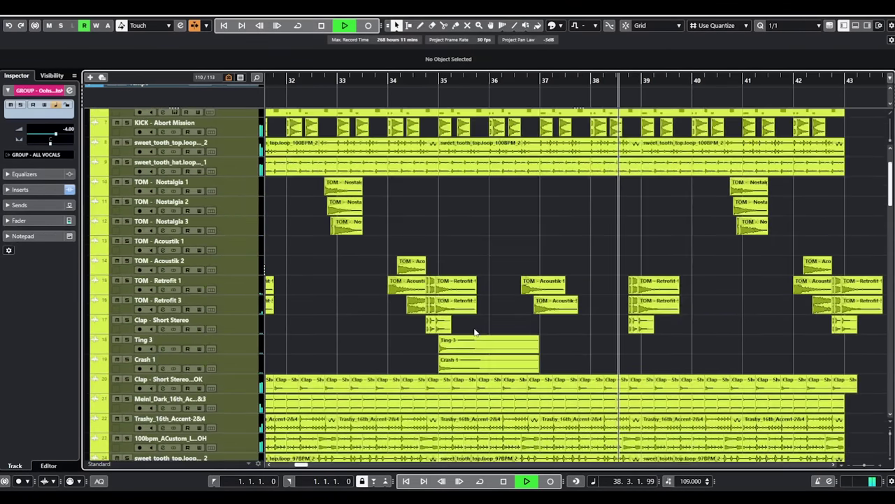
scroll(656, 284, "right", 2)
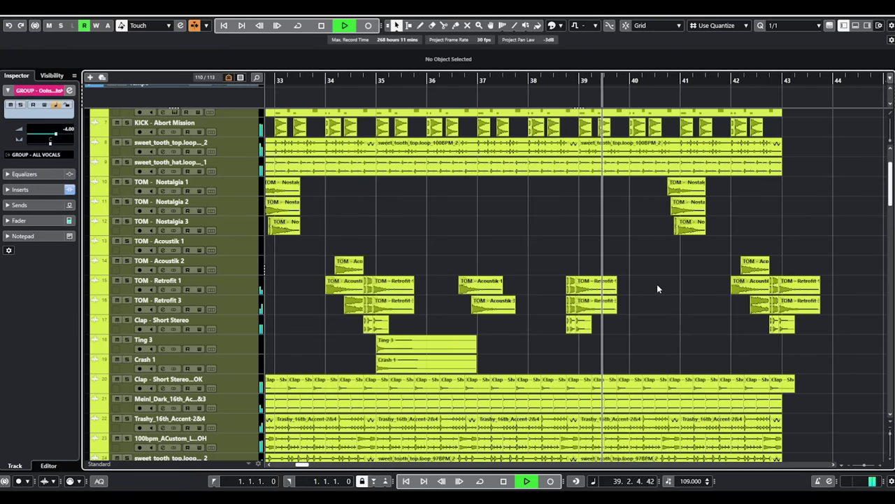
scroll(677, 283, "right", 2)
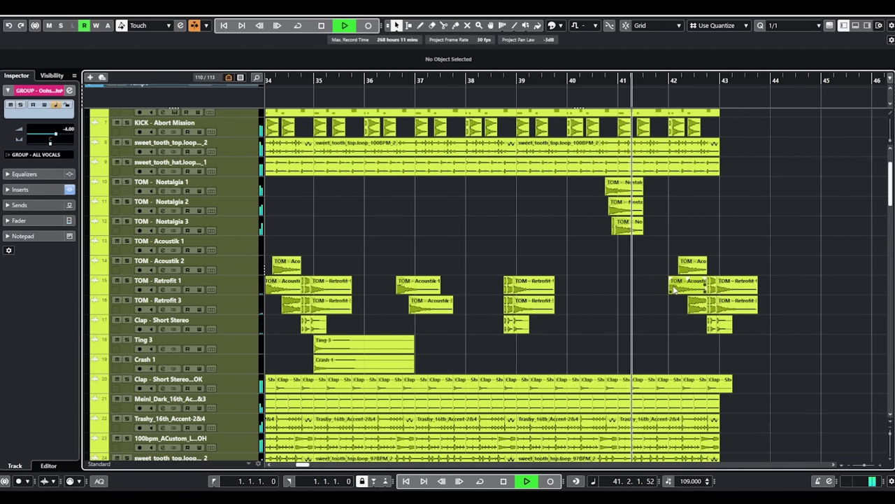
scroll(671, 286, "down", 3)
scroll(665, 273, "right", 3)
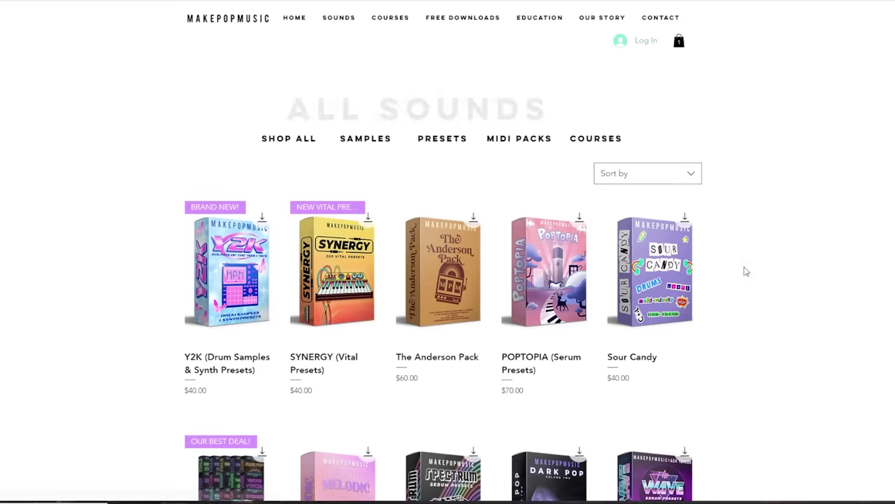
- Switch to the MakePopMusic website and browse its sounds shop, Producer Principles 101 course and free downloads pages
scroll(815, 283, "down", 2)
scroll(815, 283, "down", 14)
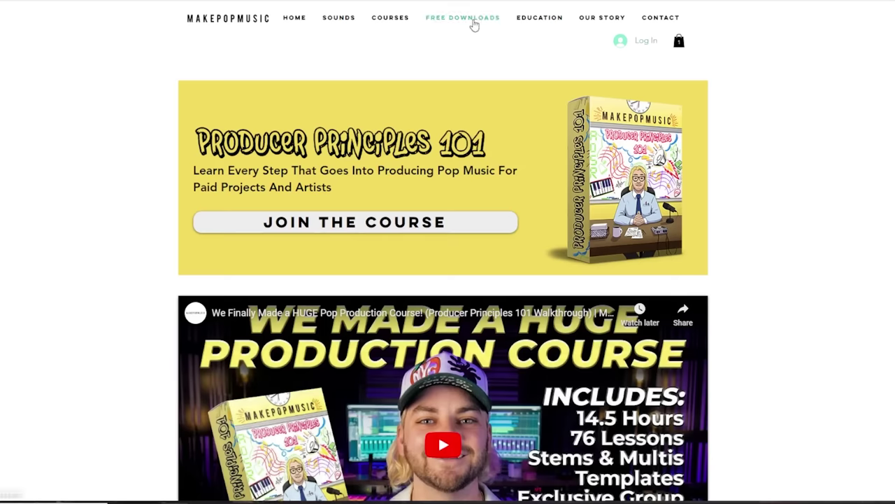
scroll(857, 206, "down", 20)
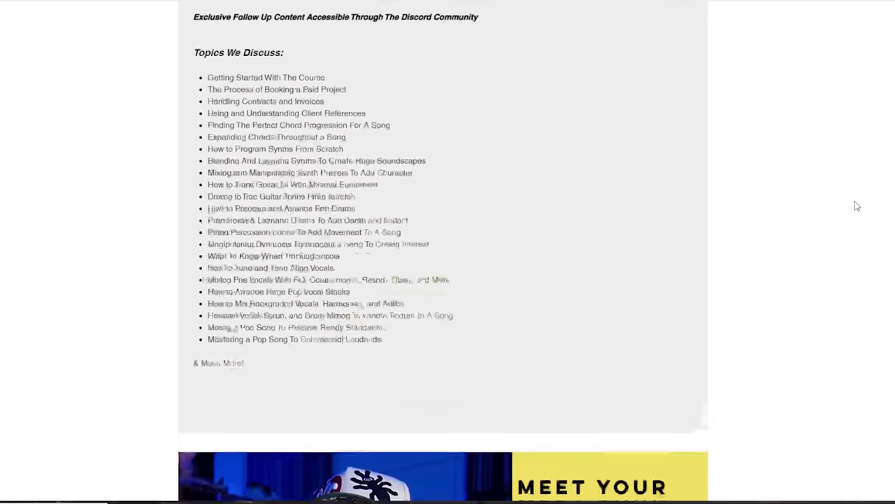
scroll(858, 206, "down", 20)
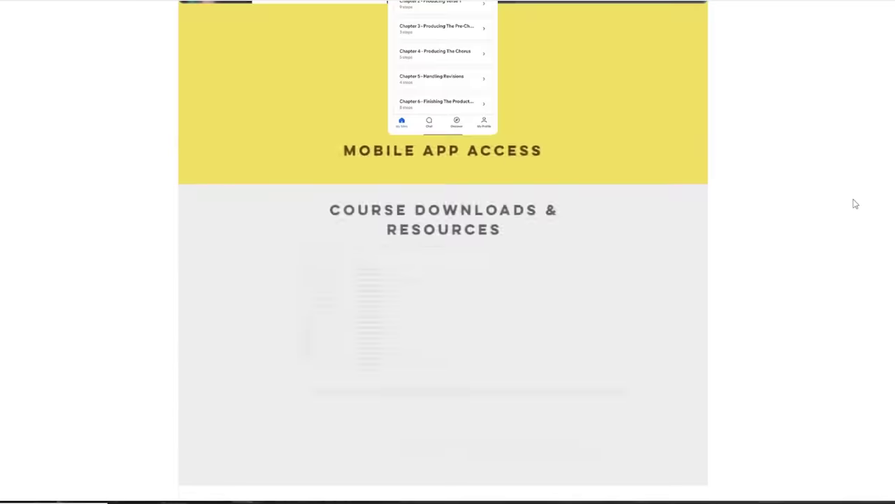
scroll(855, 204, "down", 20)
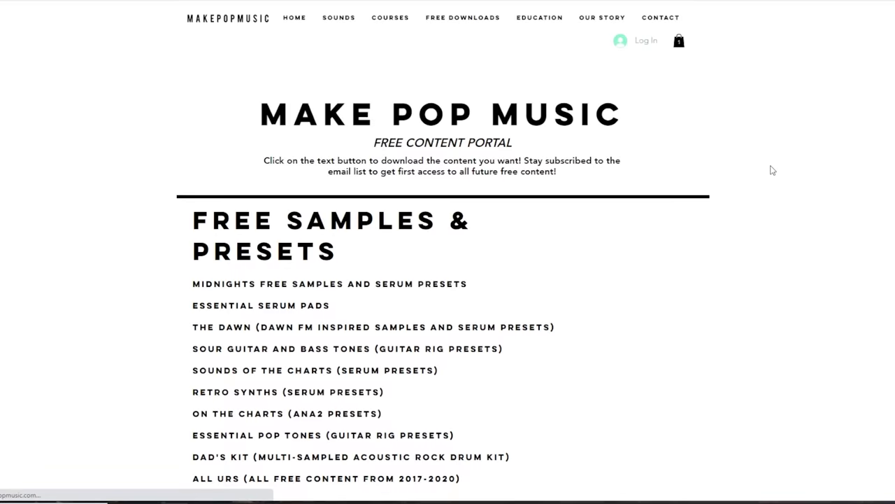
scroll(772, 171, "down", 10)
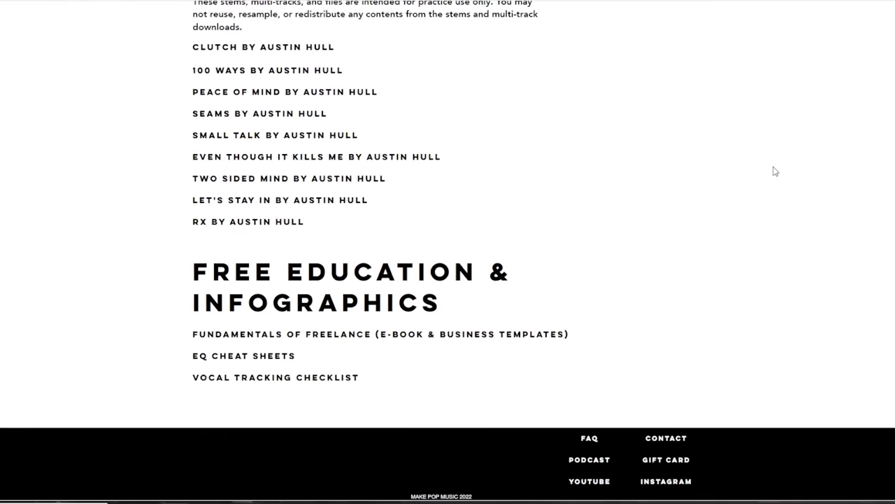